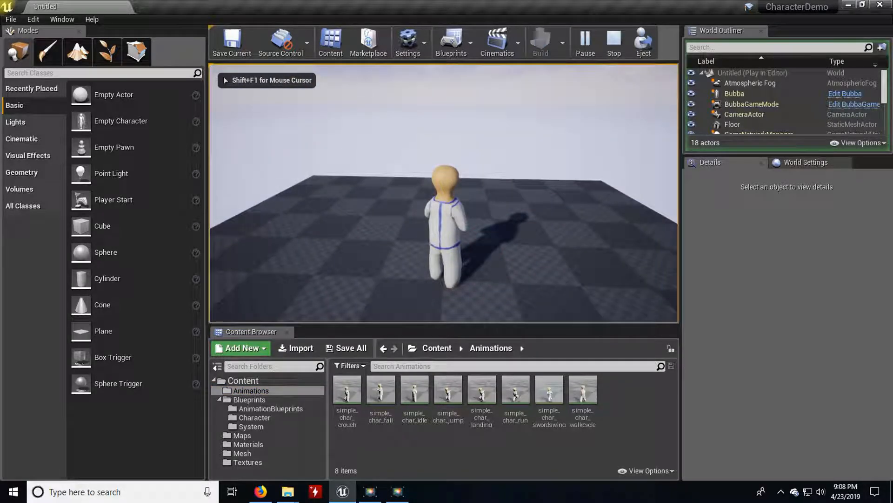
- Play-test the character's crouch animation by crouching and standing up several times
{"action": "key", "text": "c"}
{"action": "key", "text": "c"}
{"action": "key", "text": "c"}
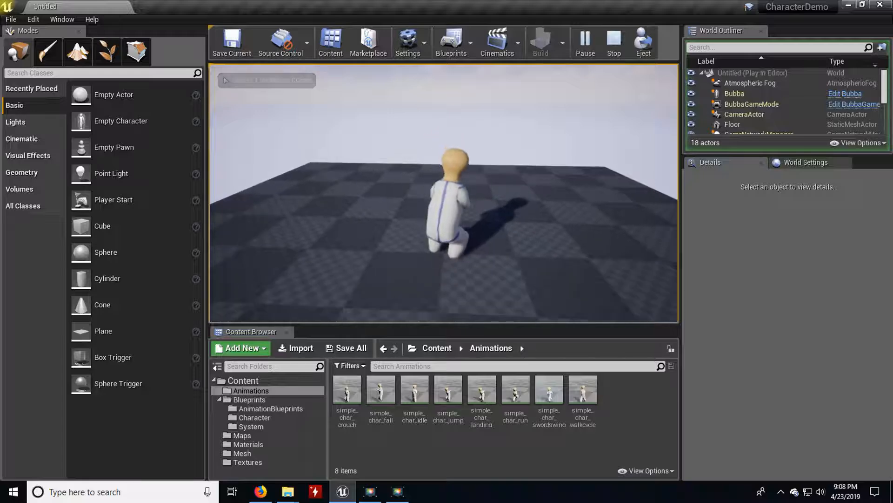
{"action": "key", "text": "c"}
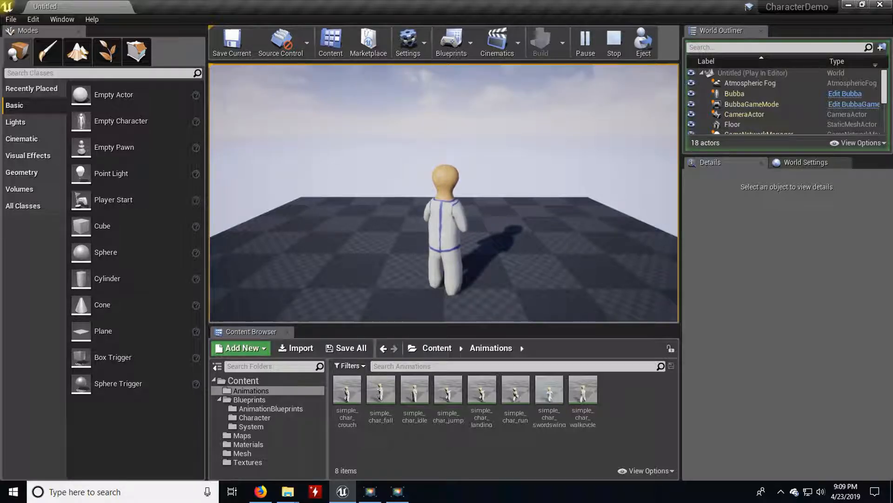
- Play-test the character's walking, jumping, running and crouching in different directions, and end the play session
{"action": "key", "text": "s"}
{"action": "key", "text": "w"}
{"action": "key", "text": "s"}
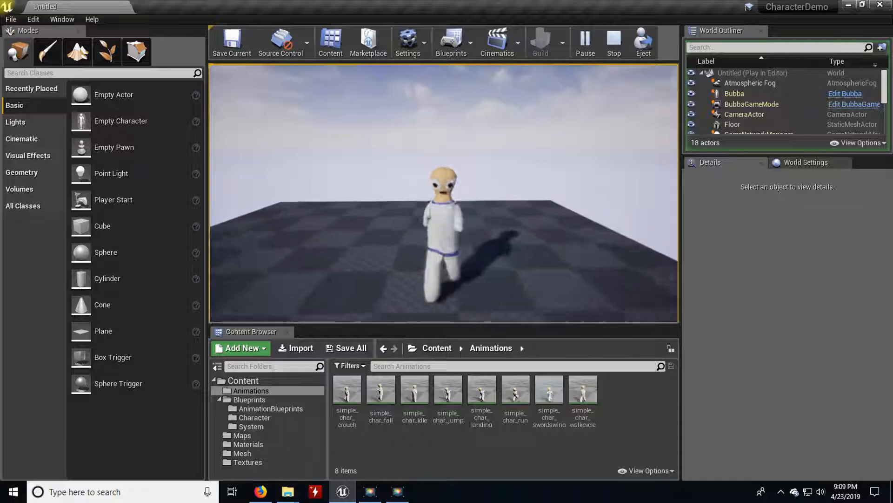
{"action": "key", "text": "a"}
{"action": "key", "text": "s"}
{"action": "key", "text": "space"}
{"action": "key", "text": "c"}
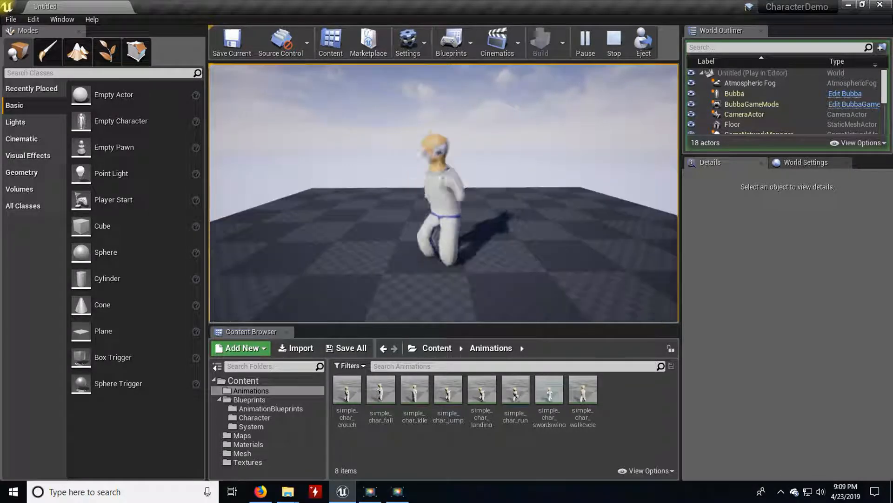
{"action": "key", "text": "a"}
{"action": "key", "text": "s"}
{"action": "key", "text": "w"}
{"action": "key", "text": "shift"}
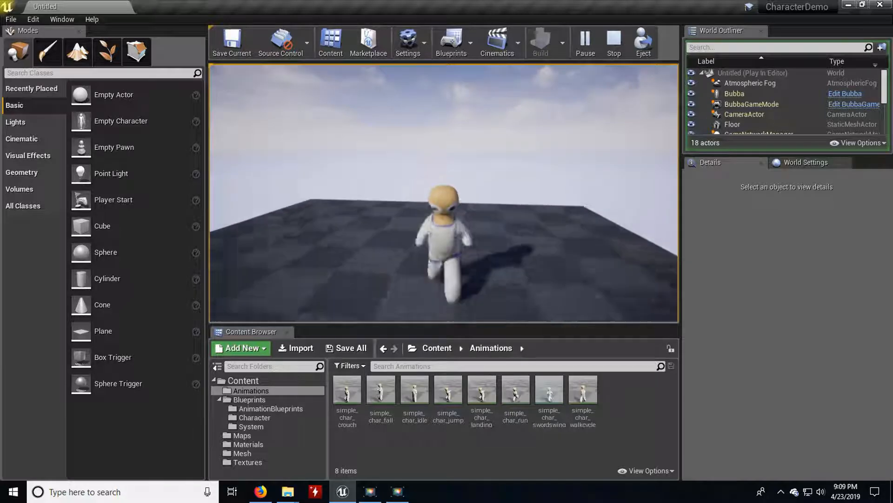
{"action": "key", "text": "d"}
{"action": "key", "text": "a"}
{"action": "key", "text": "c"}
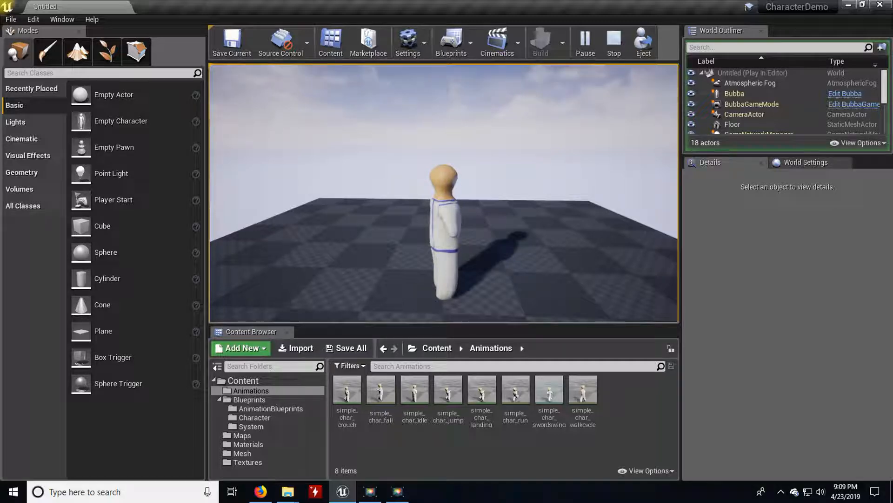
{"action": "key", "text": "Escape"}
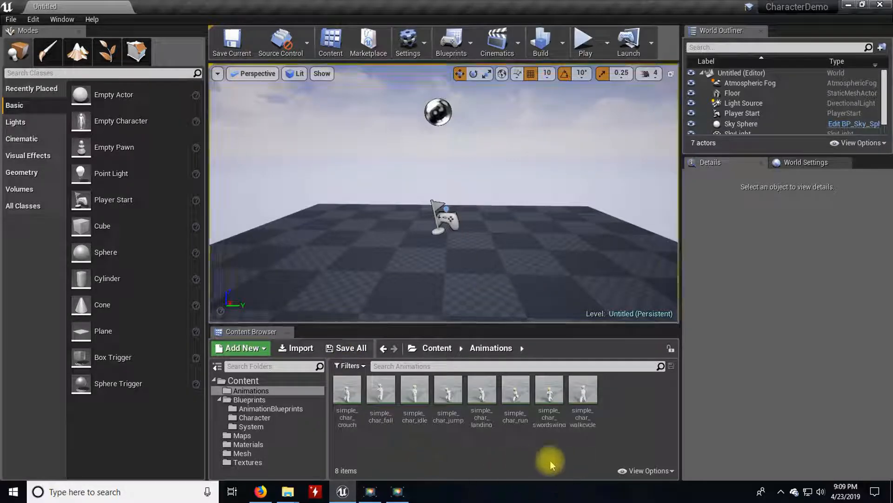
- Preview the simple_char_swordswing animation in a maximized editor window and close it
{"action": "double_click", "coordinate": [553, 390]}
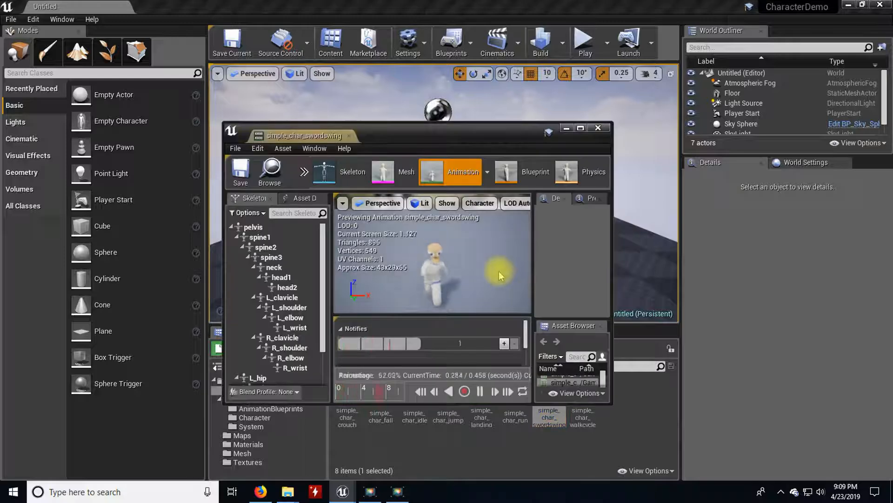
{"action": "double_click", "coordinate": [472, 133]}
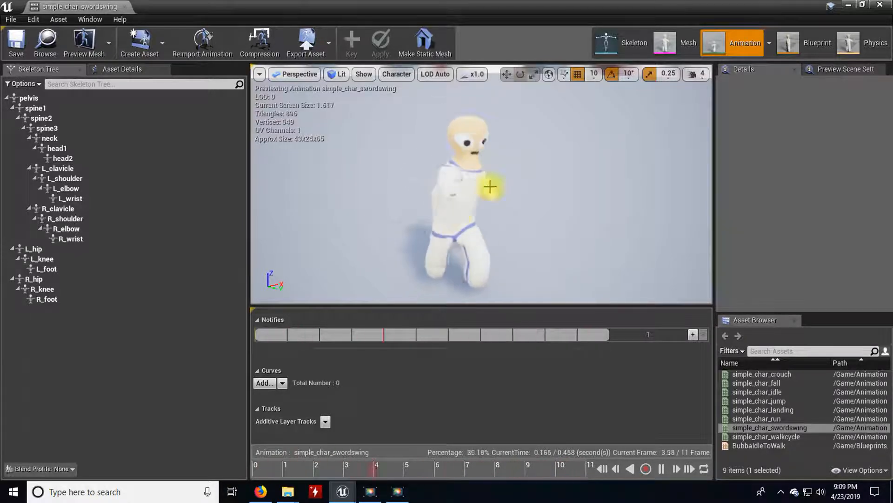
{"action": "left_click", "coordinate": [880, 4]}
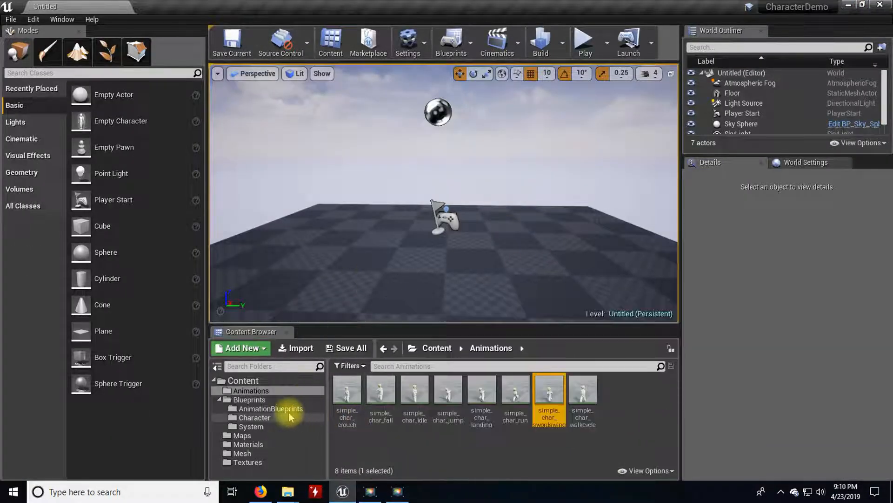
- Open the BubbaAnimation animation blueprint from the Blueprints/AnimationBlueprints folder
{"action": "left_click", "coordinate": [260, 400]}
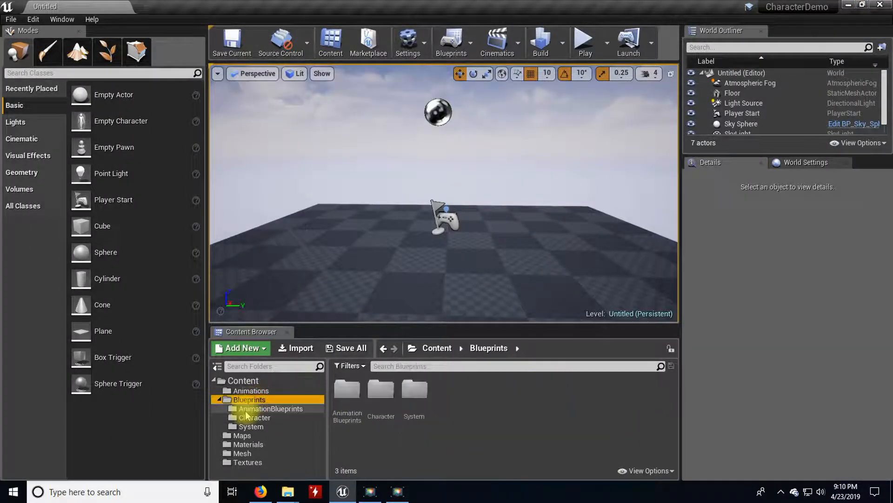
{"action": "double_click", "coordinate": [344, 393]}
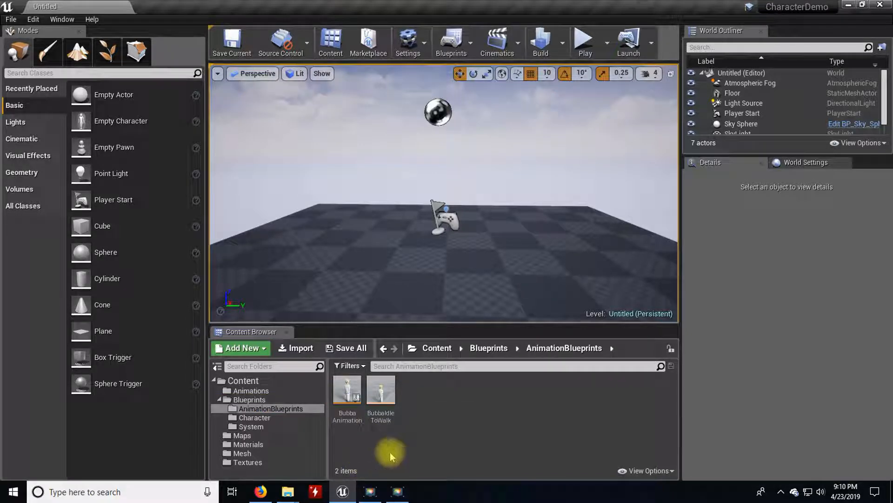
{"action": "left_click", "coordinate": [340, 393]}
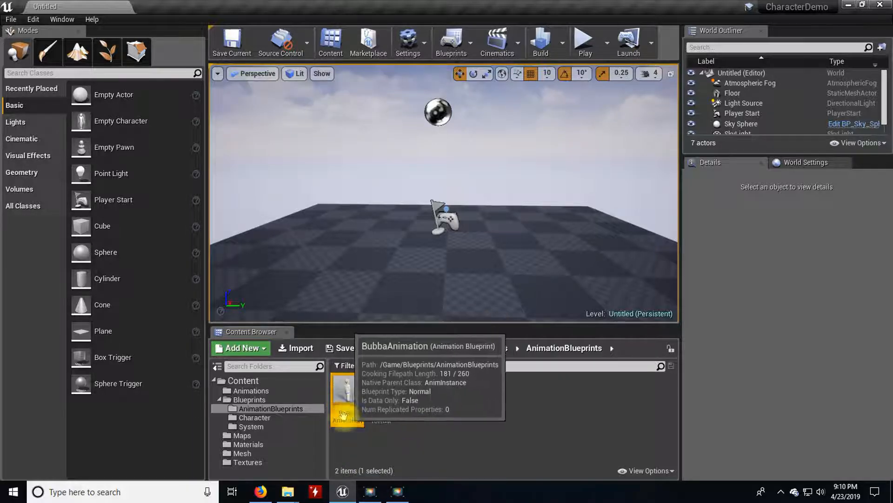
{"action": "double_click", "coordinate": [345, 410]}
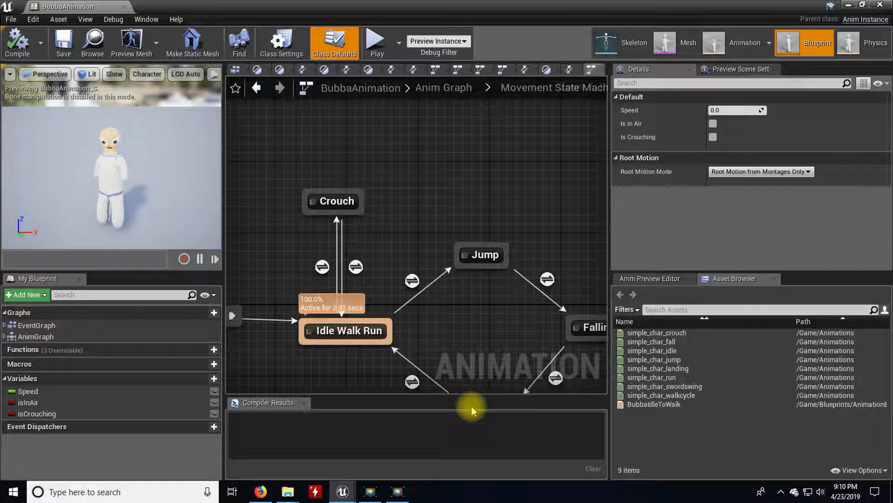
- Widen the graph area by narrowing the panels on both sides so the whole Movement State Machine fits
{"action": "right_click_drag", "start_coordinate": [437, 207], "coordinate": [452, 152]}
{"action": "left_click_drag", "start_coordinate": [609, 139], "coordinate": [725, 153]}
{"action": "left_click_drag", "start_coordinate": [222, 180], "coordinate": [186, 189]}
{"action": "right_click_drag", "start_coordinate": [185, 189], "coordinate": [259, 167]}
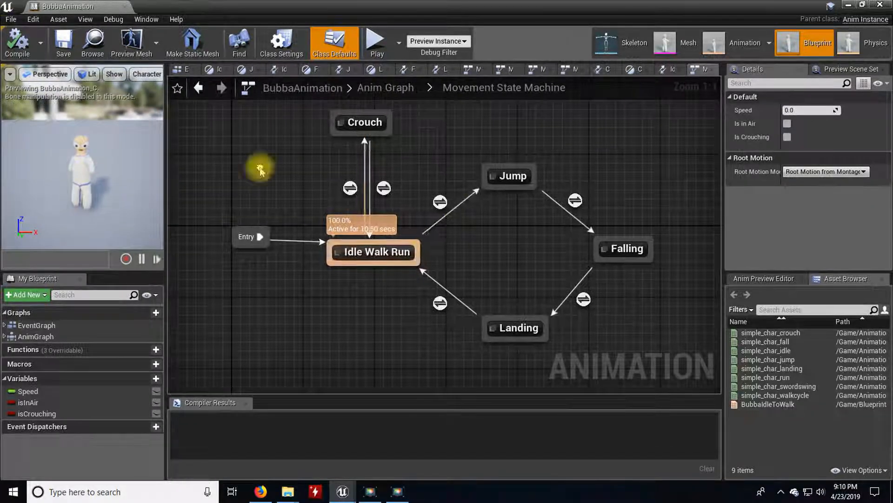
- Go to the AnimGraph and open its Movement State Machine node
{"action": "mouse_move", "coordinate": [39, 352]}
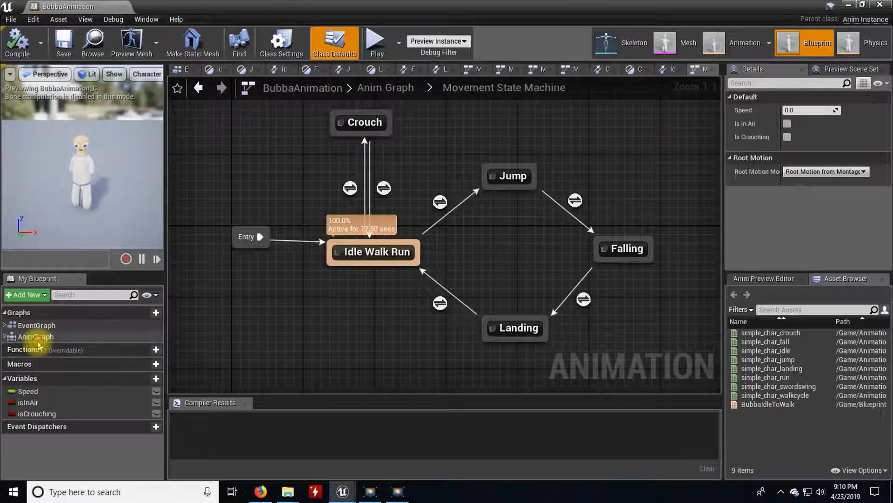
{"action": "double_click", "coordinate": [35, 336]}
{"action": "left_click", "coordinate": [398, 271]}
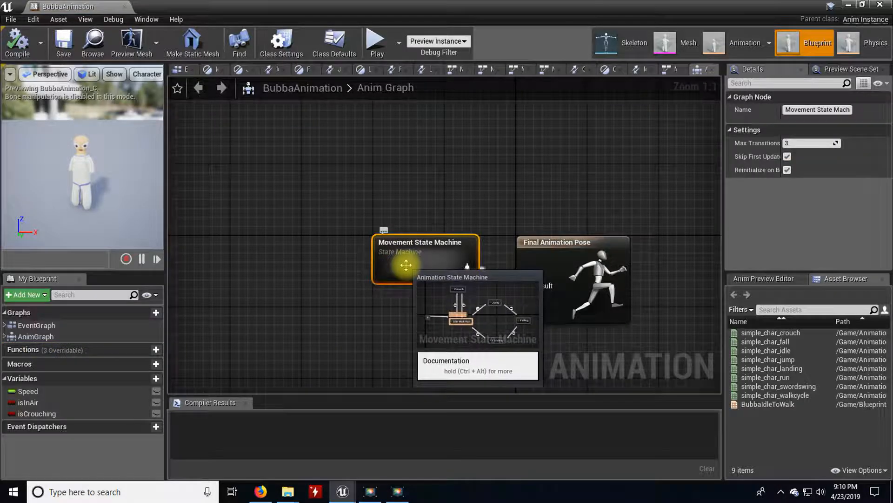
{"action": "double_click", "coordinate": [399, 271]}
{"action": "right_click_drag", "start_coordinate": [399, 337], "coordinate": [340, 348]}
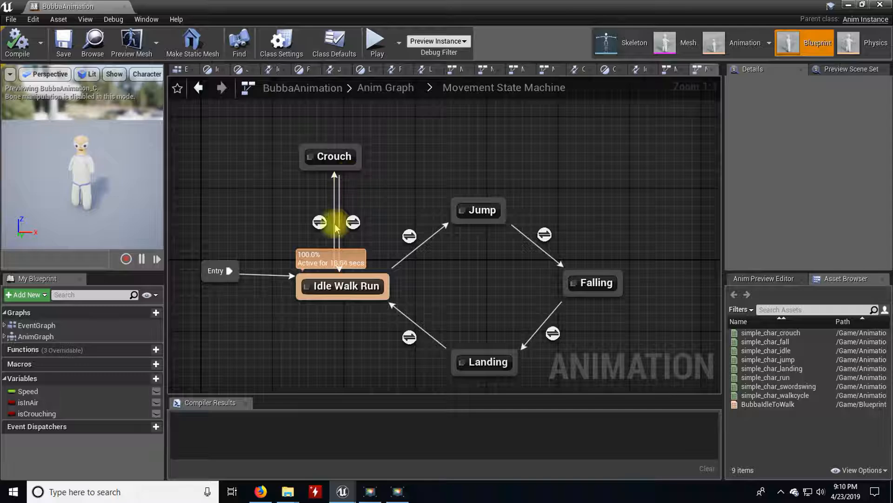
{"action": "right_click_drag", "start_coordinate": [337, 348], "coordinate": [335, 312]}
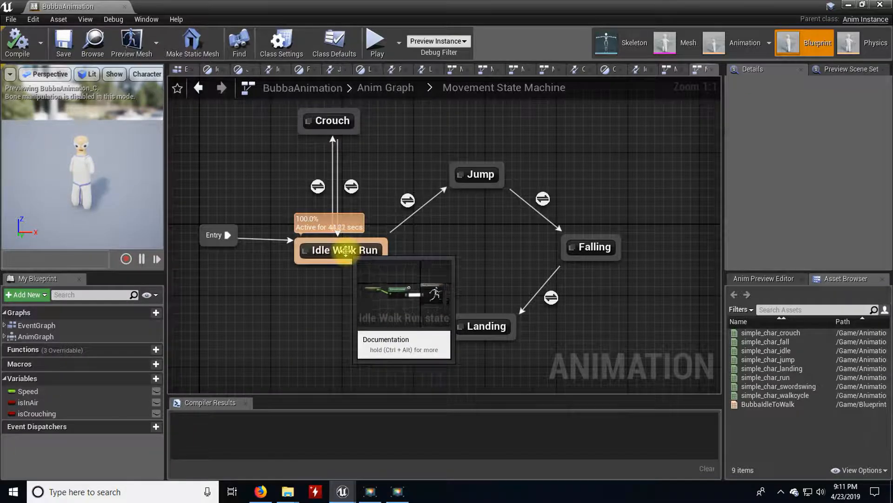
- Add a state named Attack below Idle Walk Run, with a transition leading from Idle Walk Run into it
{"action": "left_click_drag", "start_coordinate": [328, 263], "coordinate": [328, 343]}
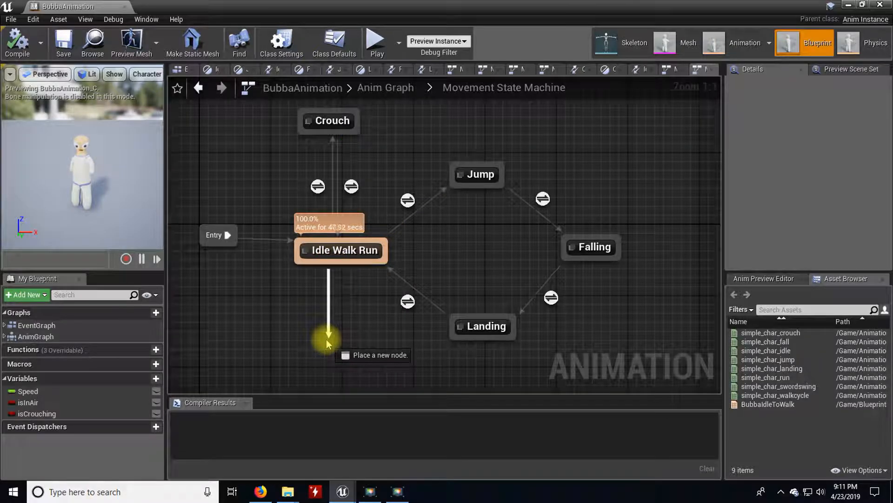
{"action": "left_click_drag", "start_coordinate": [328, 344], "coordinate": [328, 344]}
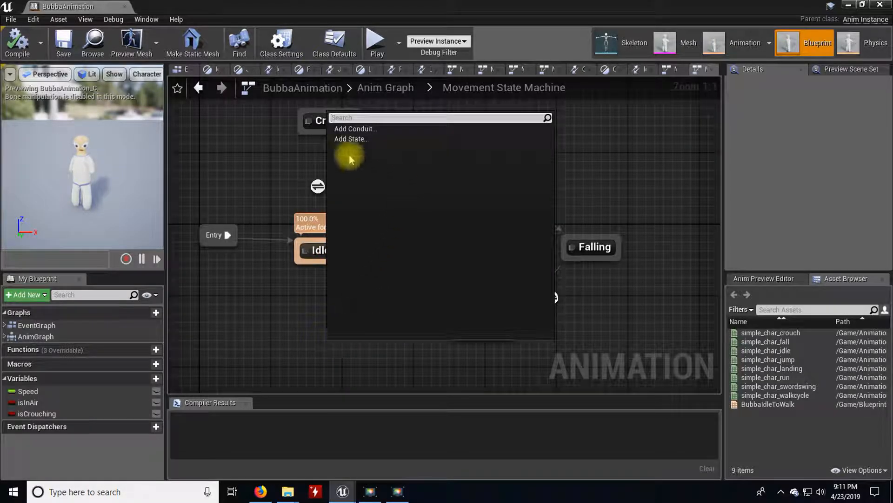
{"action": "left_click", "coordinate": [354, 139]}
{"action": "type", "text": "Attack"}
{"action": "key", "text": "Return"}
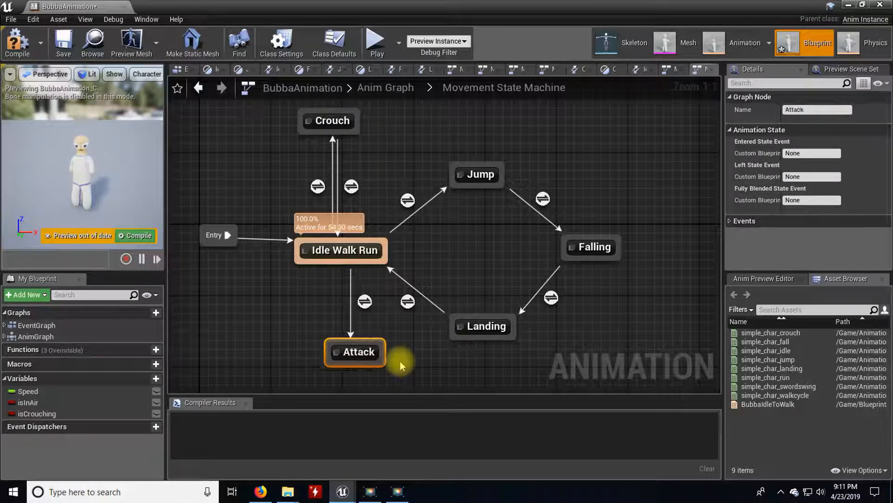
{"action": "mouse_move", "coordinate": [412, 390]}
{"action": "right_mouse_down"}
{"action": "mouse_move", "coordinate": [407, 356]}
{"action": "mouse_move", "coordinate": [416, 375]}
{"action": "right_mouse_up"}
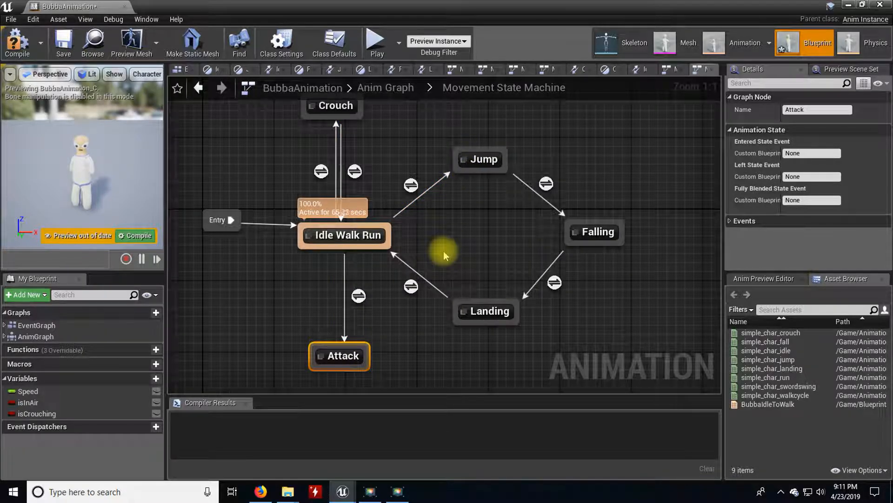
- In the Attack state, connect a non-looping simple_char_swordswing animation to the Final Animation Pose, and compile the blueprint
{"action": "double_click", "coordinate": [338, 356]}
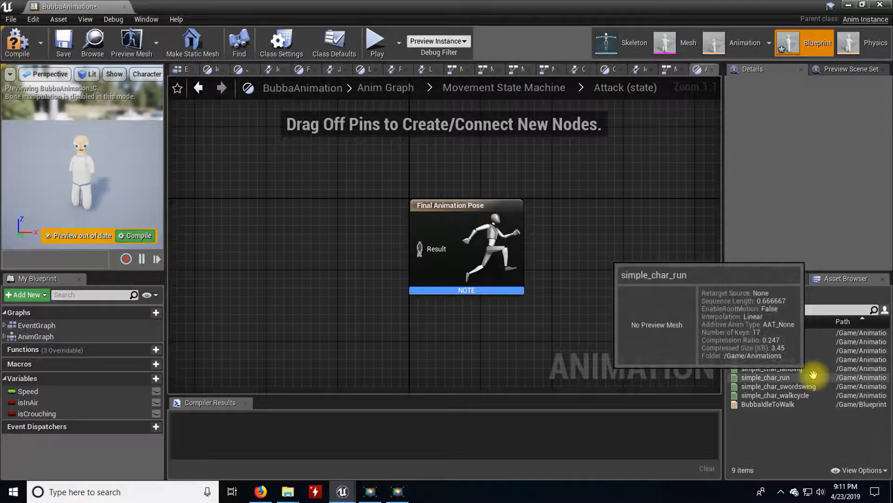
{"action": "left_click_drag", "start_coordinate": [778, 386], "coordinate": [263, 196]}
{"action": "left_click_drag", "start_coordinate": [339, 223], "coordinate": [420, 249]}
{"action": "left_click_drag", "start_coordinate": [301, 211], "coordinate": [283, 211]}
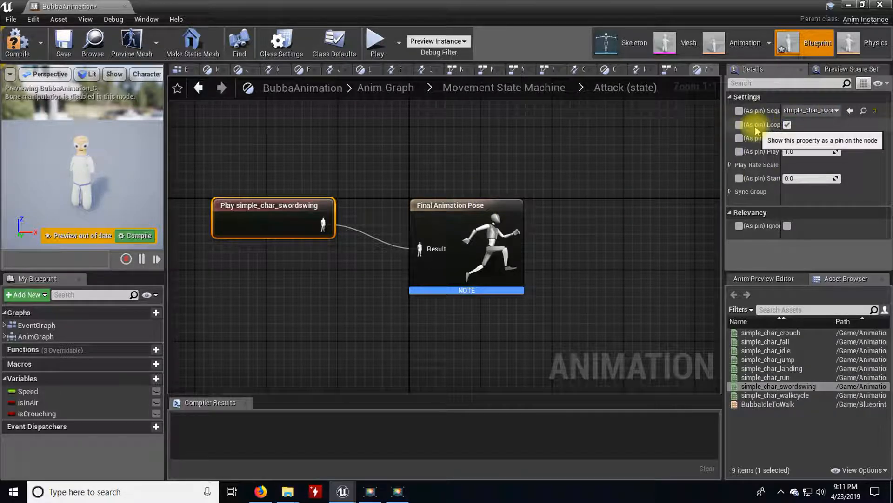
{"action": "left_click", "coordinate": [787, 125]}
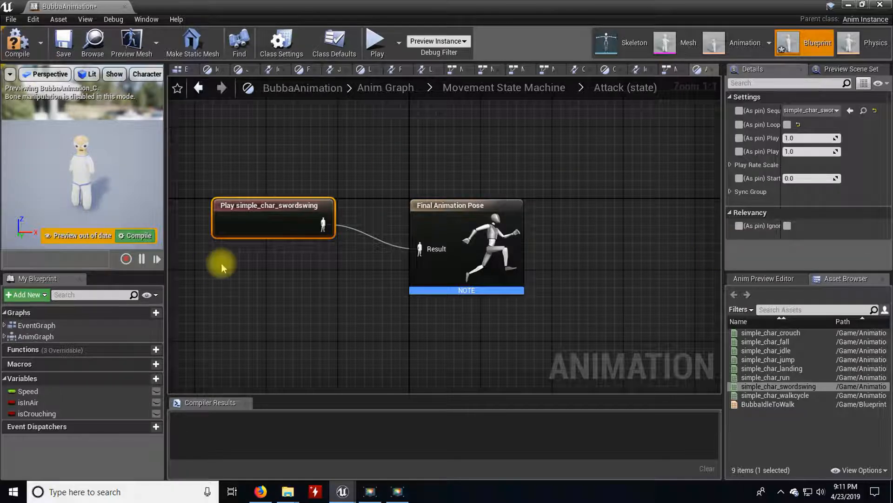
{"action": "left_click", "coordinate": [15, 47]}
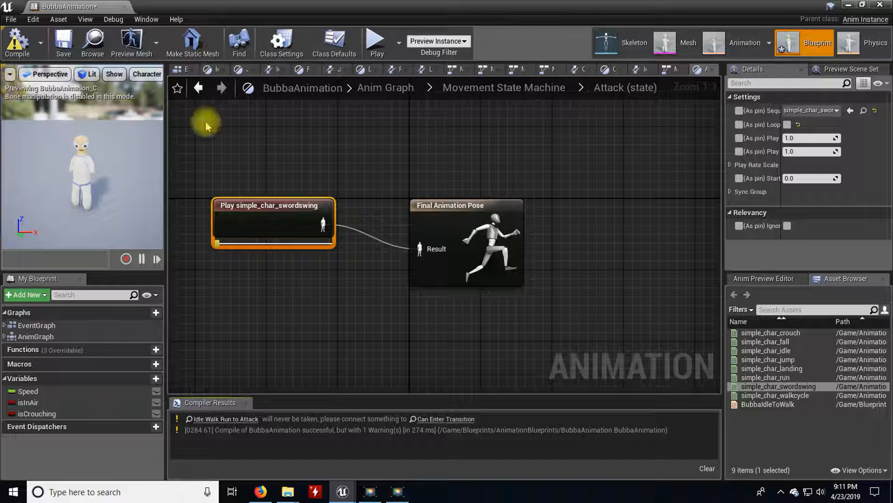
- Create a Boolean variable isAttacking and connect it to Can Enter Transition in the Idle Walk Run to Attack rule
{"action": "left_click", "coordinate": [491, 88]}
{"action": "right_click_drag", "start_coordinate": [442, 338], "coordinate": [383, 270]}
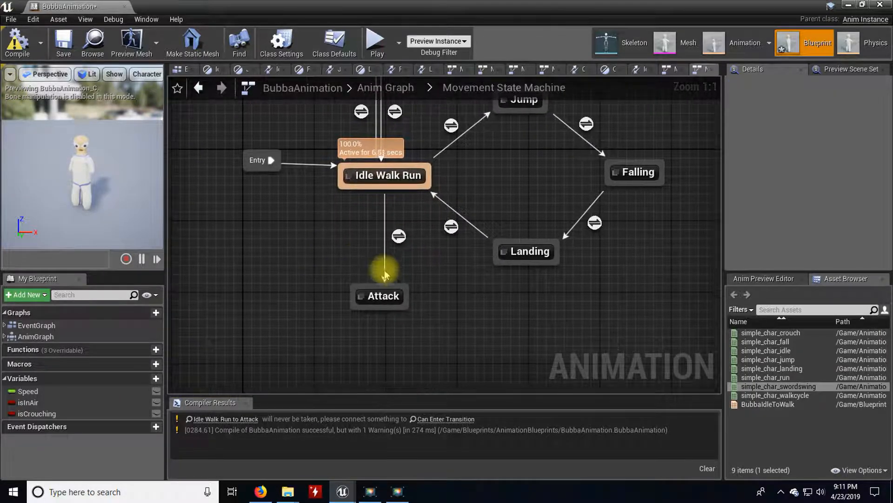
{"action": "double_click", "coordinate": [399, 237]}
{"action": "right_click_drag", "start_coordinate": [401, 233], "coordinate": [469, 296]}
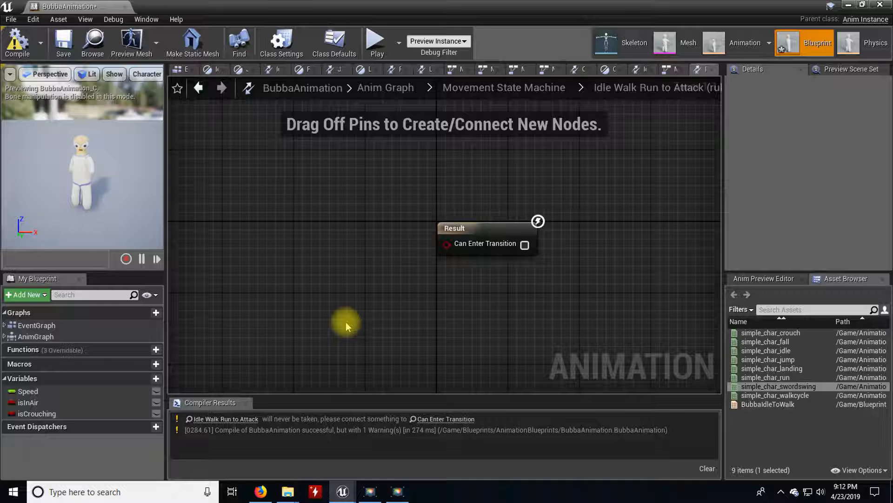
{"action": "left_click", "coordinate": [159, 380]}
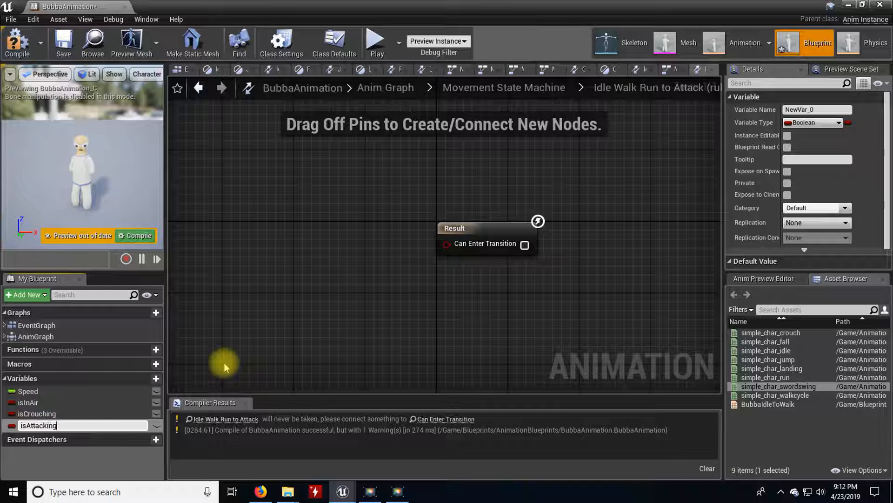
{"action": "key", "text": "Return"}
{"action": "left_click_drag", "start_coordinate": [40, 425], "coordinate": [473, 242], "text": "ctrl"}
{"action": "left_click_drag", "start_coordinate": [329, 251], "coordinate": [311, 259]}
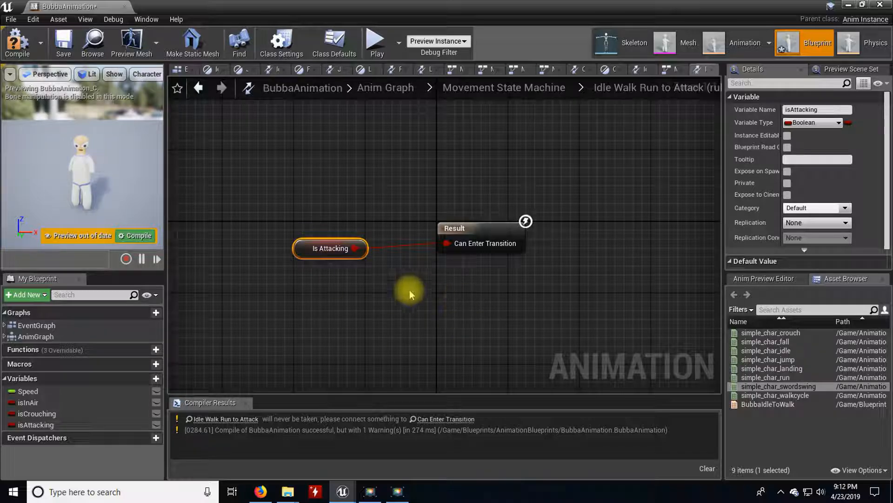
- Add a return transition from Attack to Idle Walk Run in the Movement State Machine
{"action": "left_click", "coordinate": [516, 89]}
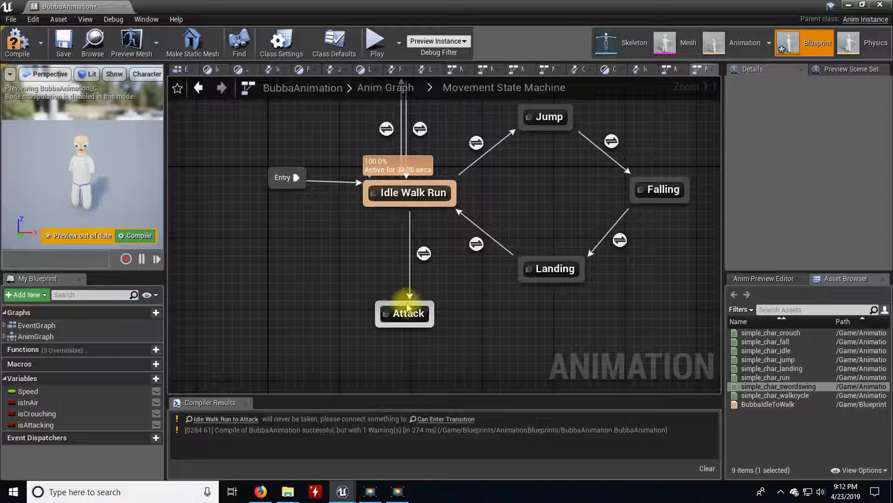
{"action": "left_click_drag", "start_coordinate": [395, 302], "coordinate": [392, 204]}
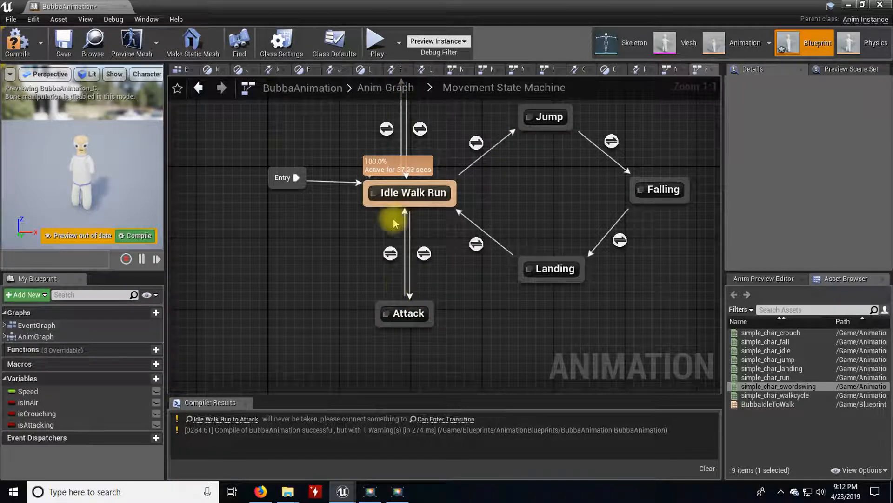
- In the Attack to Idle Walk Run rule, add a Time Remaining (ratio) node for simple_char_swordswing
{"action": "double_click", "coordinate": [390, 254]}
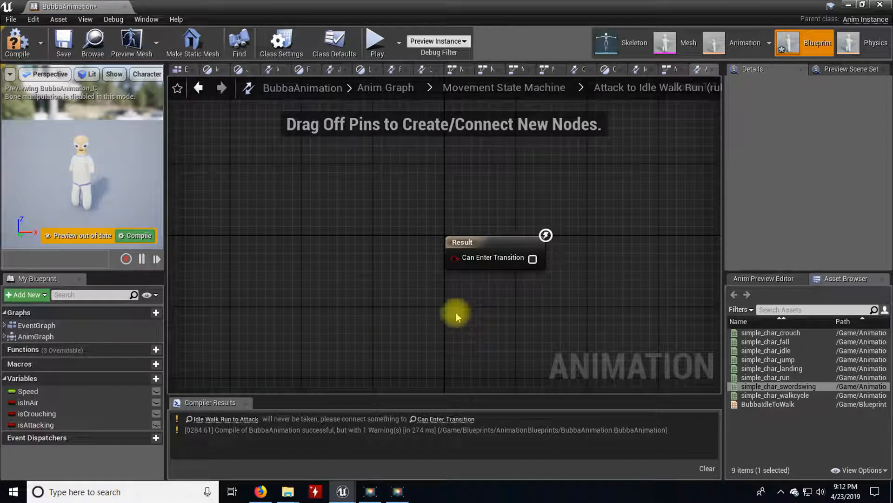
{"action": "right_click", "coordinate": [332, 254]}
{"action": "type", "text": "time"}
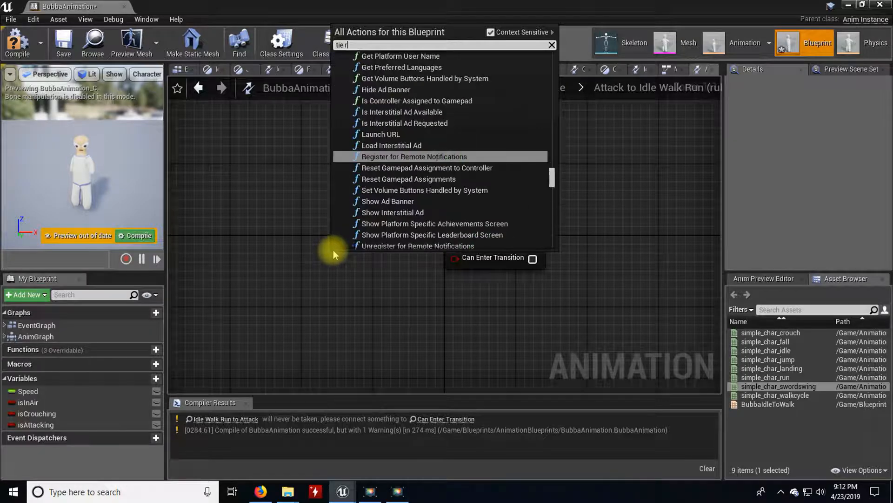
{"action": "type", "text": " remaining ratio"}
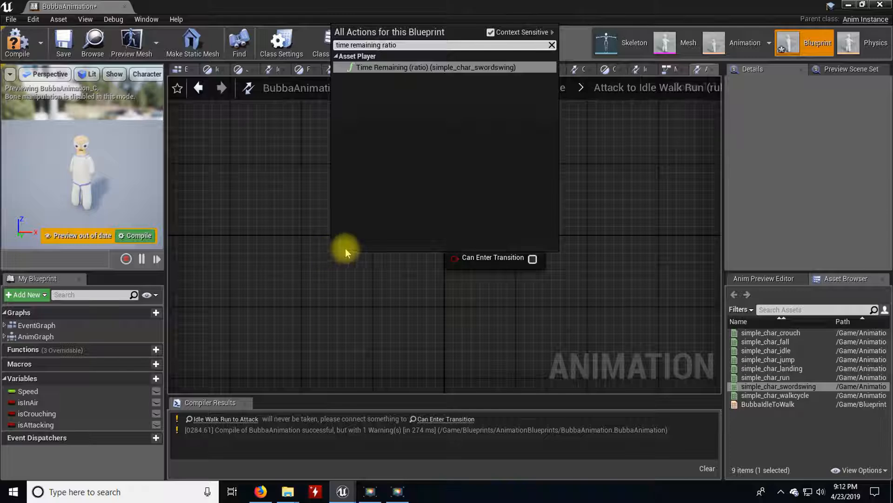
{"action": "left_click", "coordinate": [414, 68]}
{"action": "left_click_drag", "start_coordinate": [365, 254], "coordinate": [238, 186]}
- Compare the remaining time ratio as float <= 0.1, connect the result to Can Enter Transition, and compile the blueprint
{"action": "left_click_drag", "start_coordinate": [389, 204], "coordinate": [354, 244]}
{"action": "type", "text": "<="}
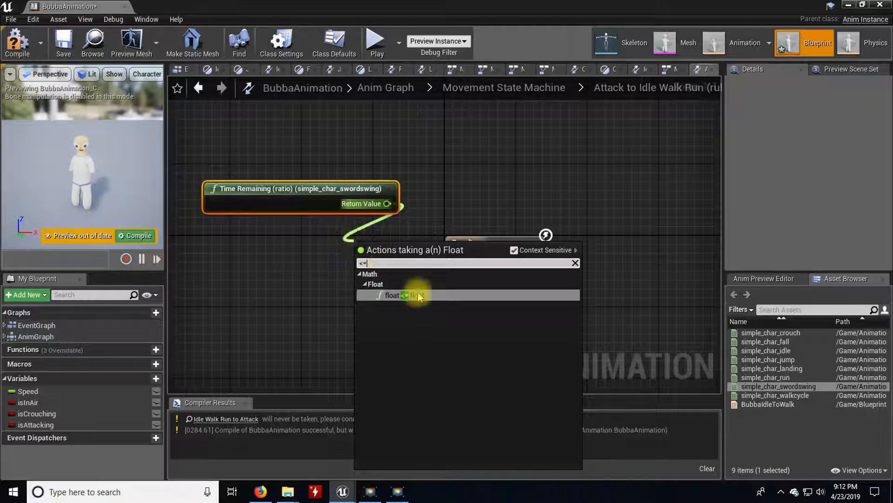
{"action": "left_click", "coordinate": [419, 295]}
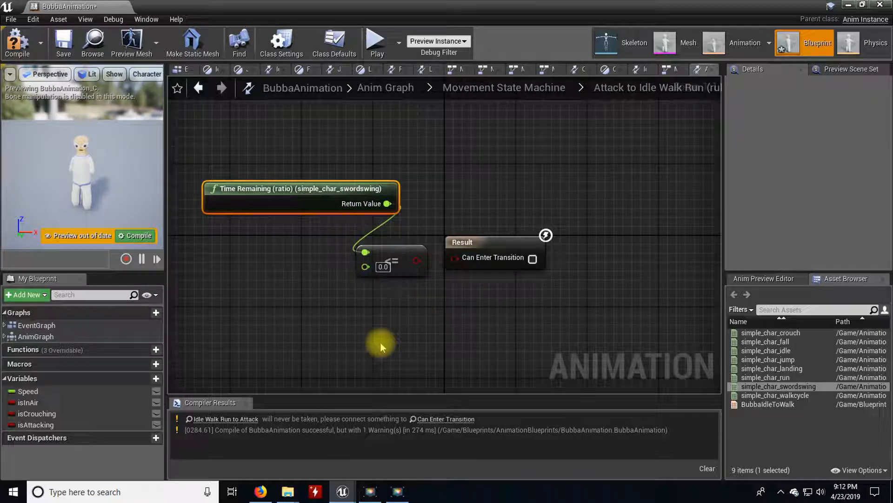
{"action": "type", "text": "0.1"}
{"action": "left_click_drag", "start_coordinate": [375, 275], "coordinate": [454, 258]}
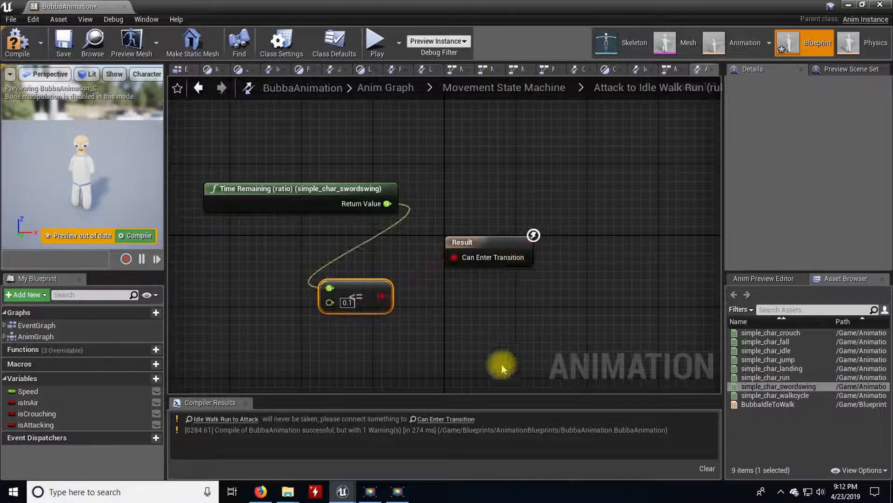
{"action": "left_click", "coordinate": [17, 41]}
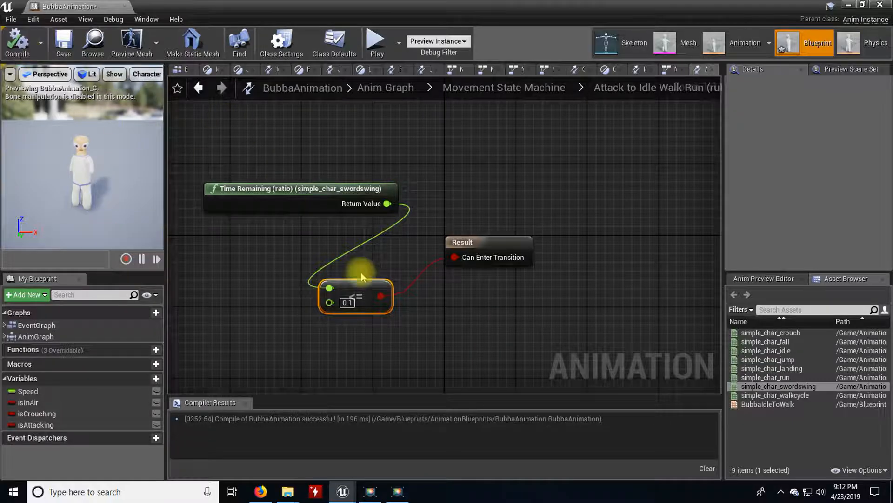
- Check the Cast To Bubba node in the animation blueprint's Event Graph, and open the Bubba blueprint from the Blueprints/Character folder
{"action": "double_click", "coordinate": [50, 328]}
{"action": "right_click_drag", "start_coordinate": [413, 225], "coordinate": [582, 249]}
{"action": "scroll", "coordinate": [578, 224], "scroll_direction": "down", "scroll_amount": 2}
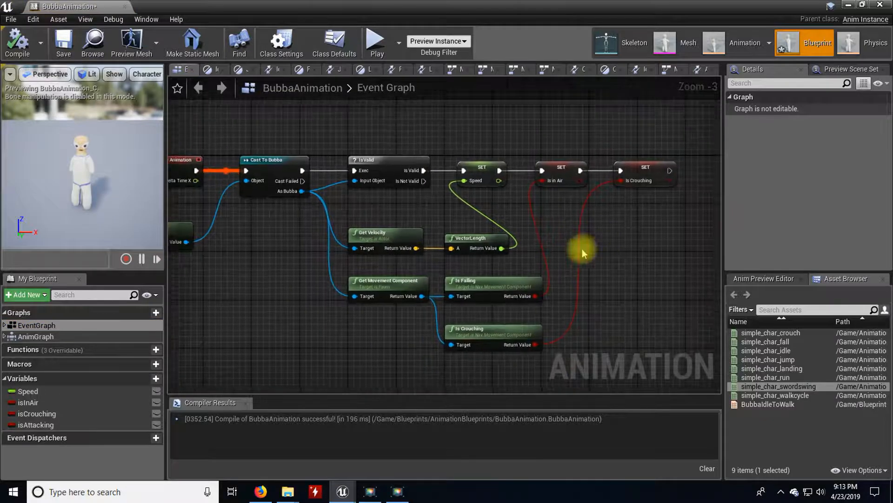
{"action": "left_click", "coordinate": [268, 163]}
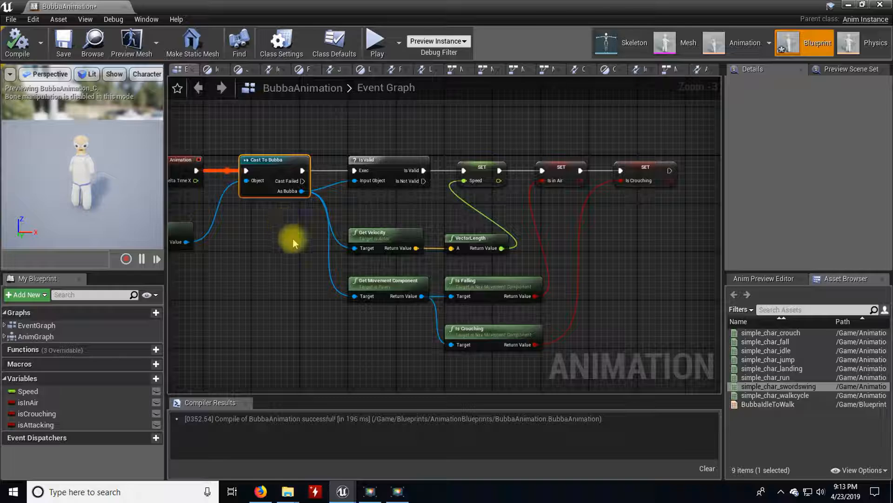
{"action": "left_click", "coordinate": [847, 5]}
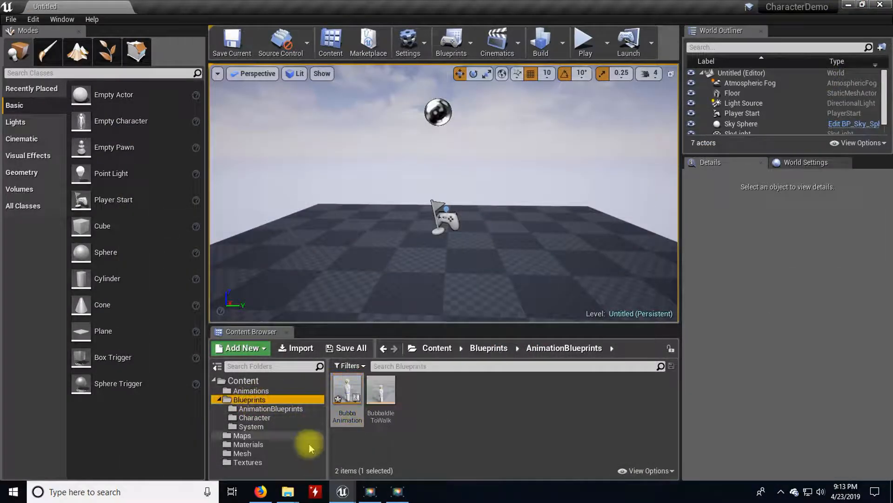
{"action": "left_click", "coordinate": [254, 417]}
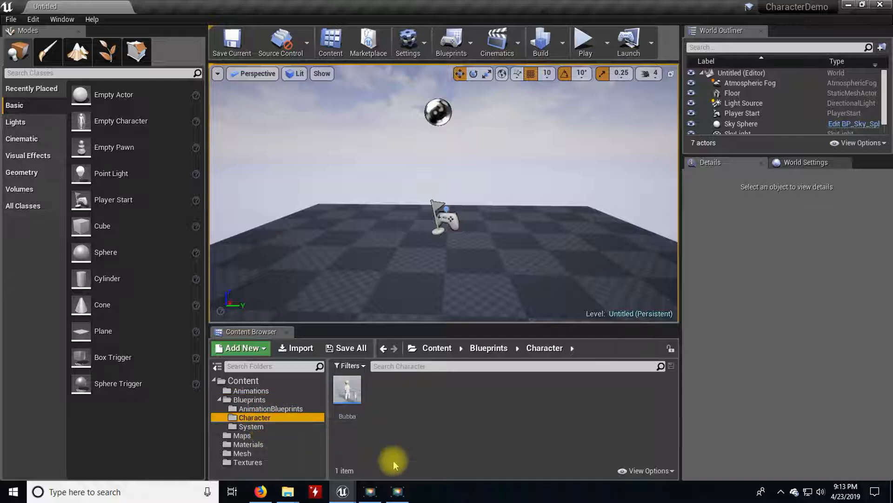
{"action": "double_click", "coordinate": [348, 392]}
- Add a comment box titled Attack beside the Crouch group in Bubba's Event Graph and enlarge it to about the same height
{"action": "right_click_drag", "start_coordinate": [514, 236], "coordinate": [486, 287]}
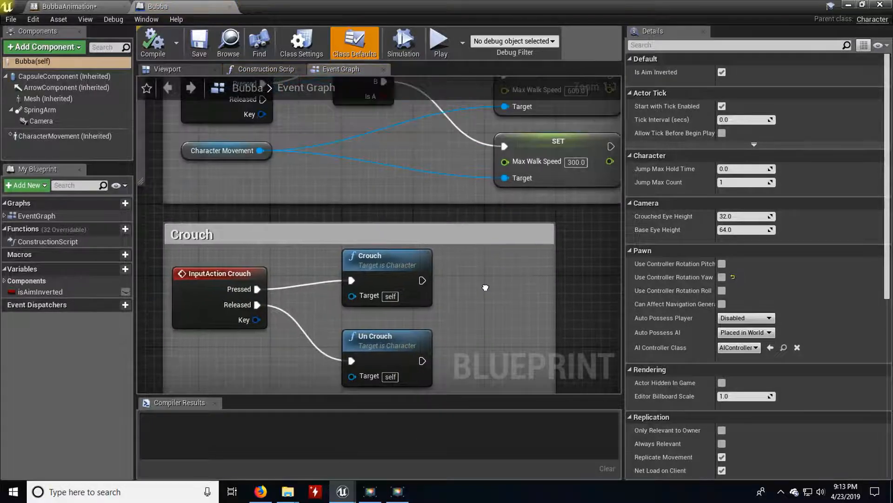
{"action": "scroll", "coordinate": [465, 295], "scroll_direction": "down", "scroll_amount": 5}
{"action": "scroll", "coordinate": [470, 295], "scroll_direction": "up", "scroll_amount": 4}
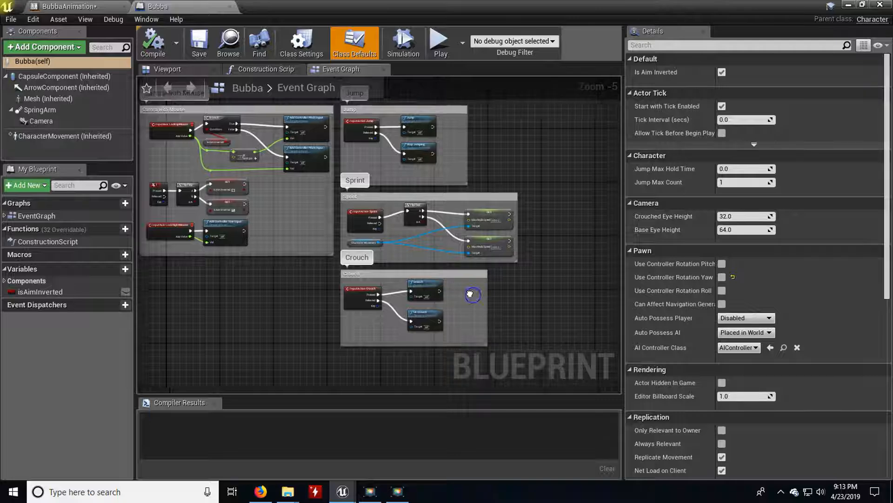
{"action": "right_click_drag", "start_coordinate": [381, 287], "coordinate": [270, 254]}
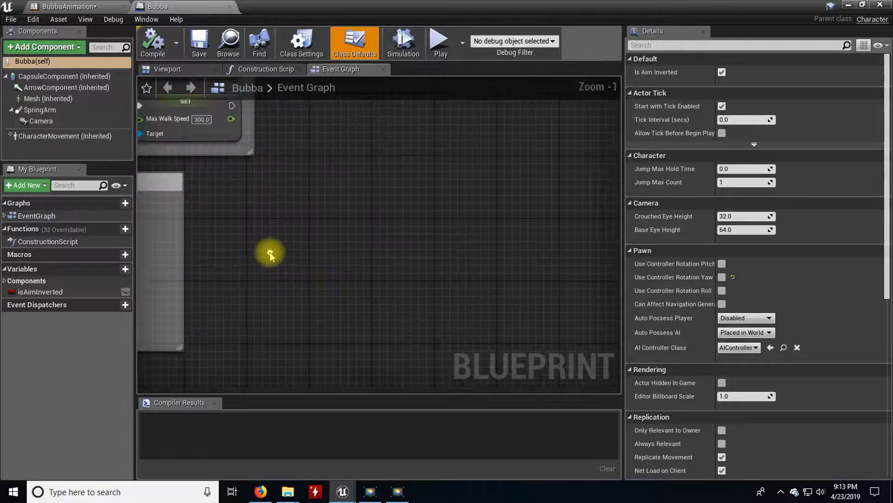
{"action": "key", "text": "c"}
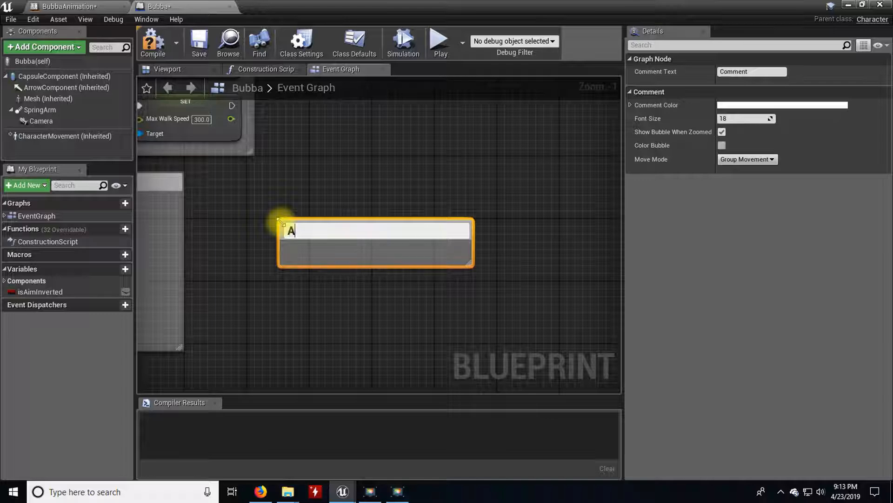
{"action": "type", "text": "Attack"}
{"action": "key", "text": "Return"}
{"action": "left_click_drag", "start_coordinate": [286, 225], "coordinate": [221, 184]}
{"action": "left_click_drag", "start_coordinate": [390, 215], "coordinate": [606, 351]}
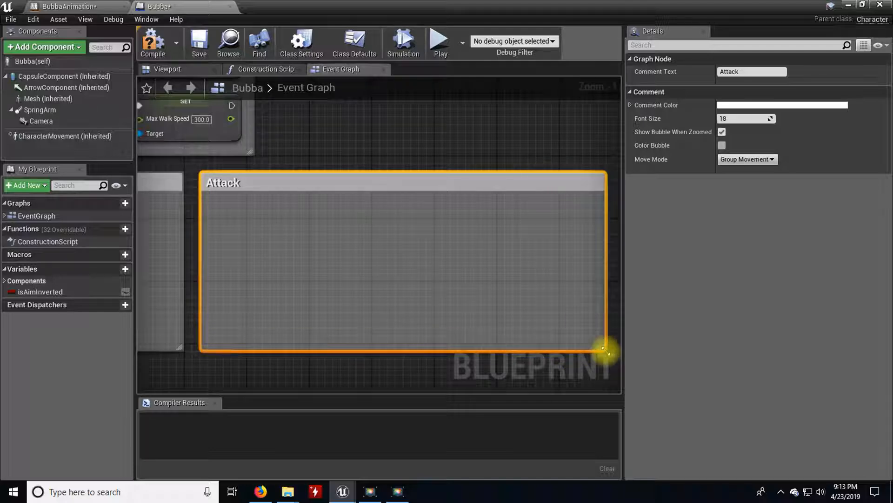
{"action": "right_click_drag", "start_coordinate": [518, 306], "coordinate": [472, 274]}
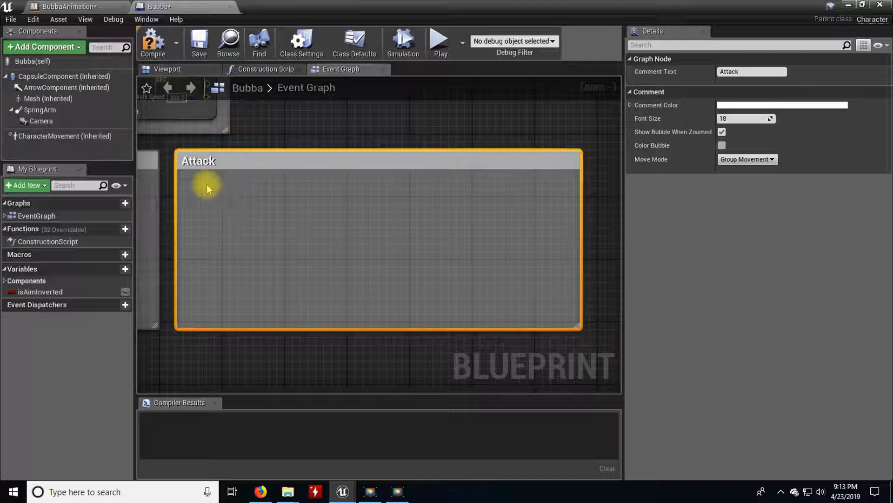
- Add an action mapping named MeleeAttack in the Input section of the Project Settings
{"action": "left_click", "coordinate": [33, 19]}
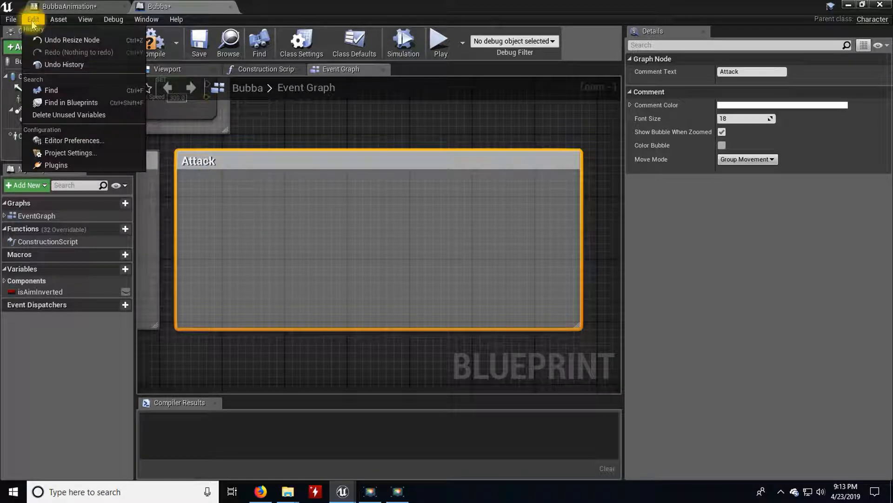
{"action": "left_click", "coordinate": [66, 154]}
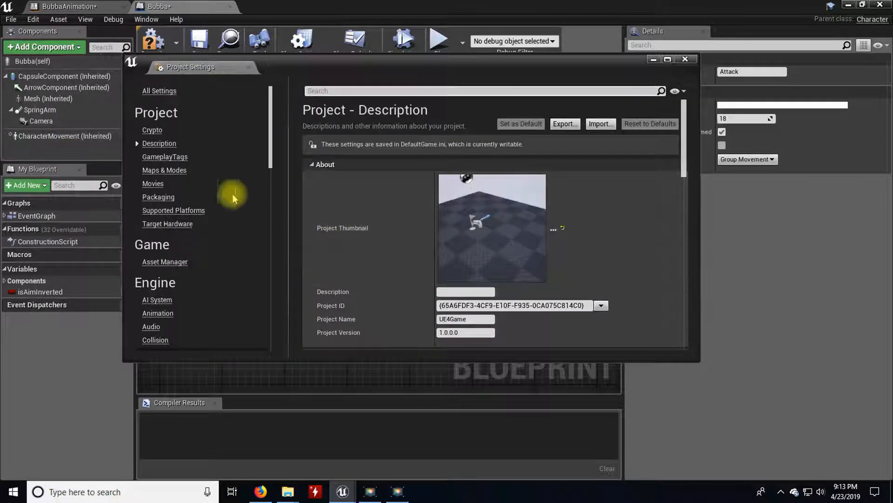
{"action": "scroll", "coordinate": [222, 237], "scroll_direction": "down", "scroll_amount": 5}
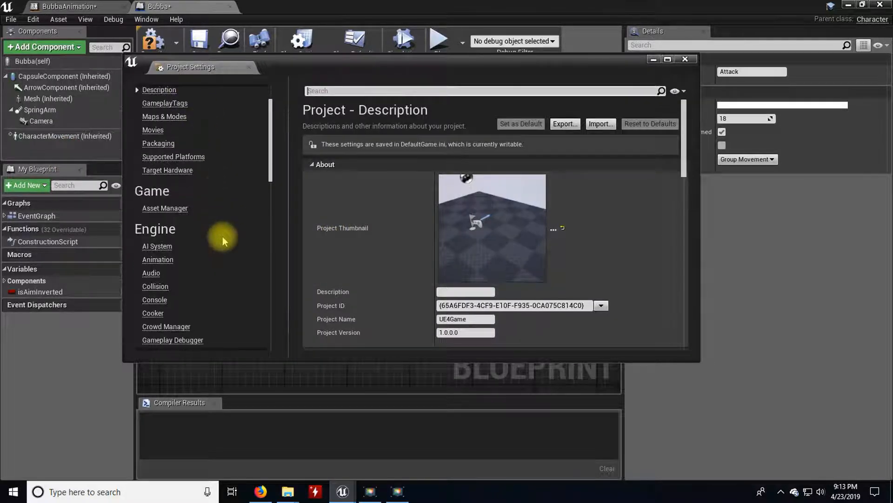
{"action": "scroll", "coordinate": [224, 236], "scroll_direction": "down", "scroll_amount": 1}
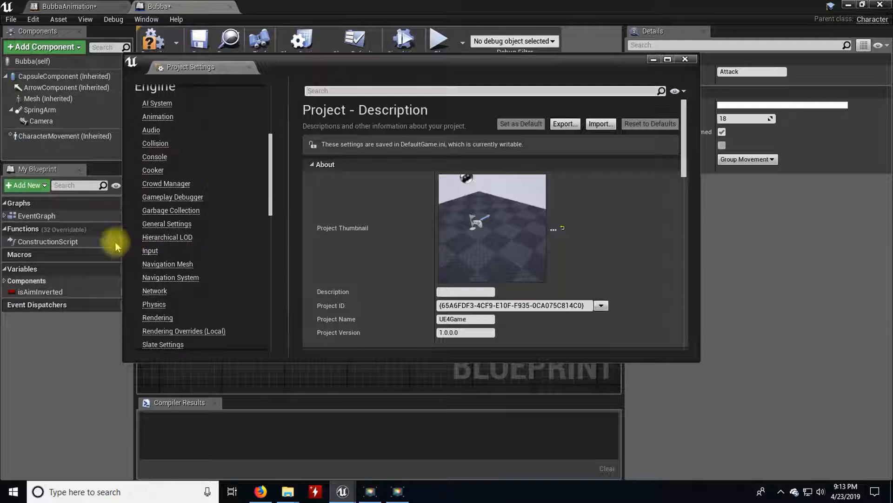
{"action": "left_click", "coordinate": [145, 251]}
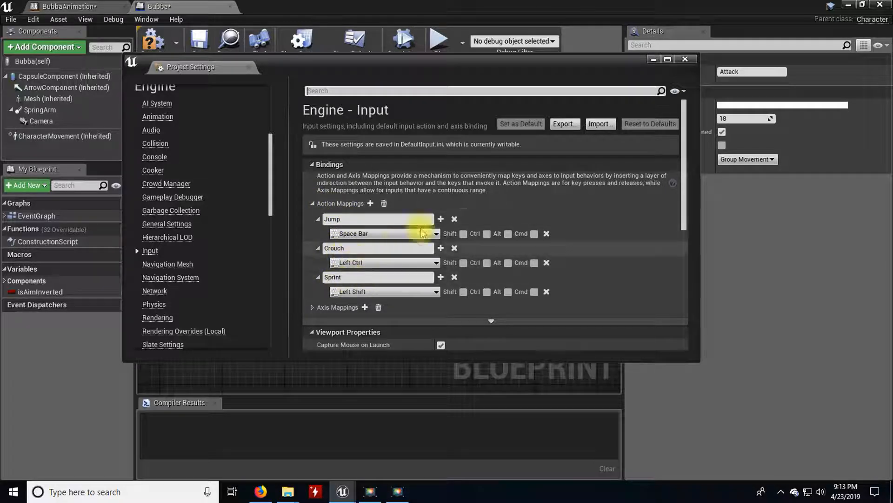
{"action": "left_click", "coordinate": [370, 203]}
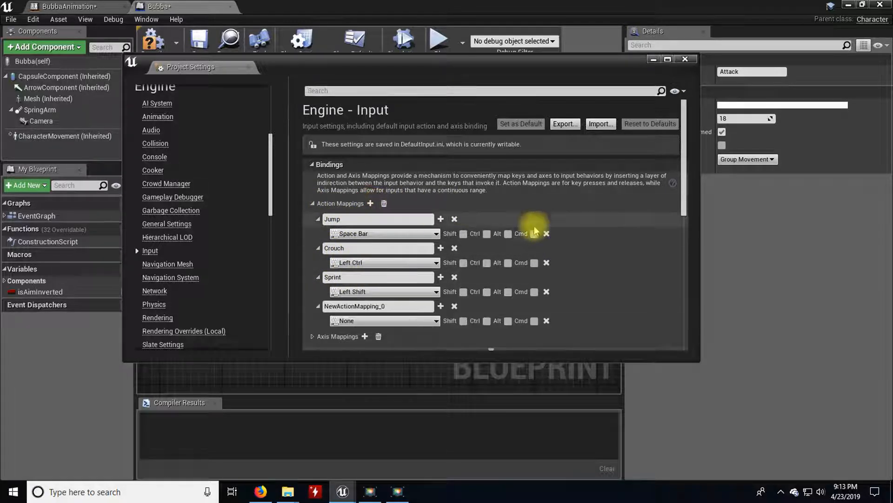
{"action": "scroll", "coordinate": [536, 230], "scroll_direction": "down", "scroll_amount": 1}
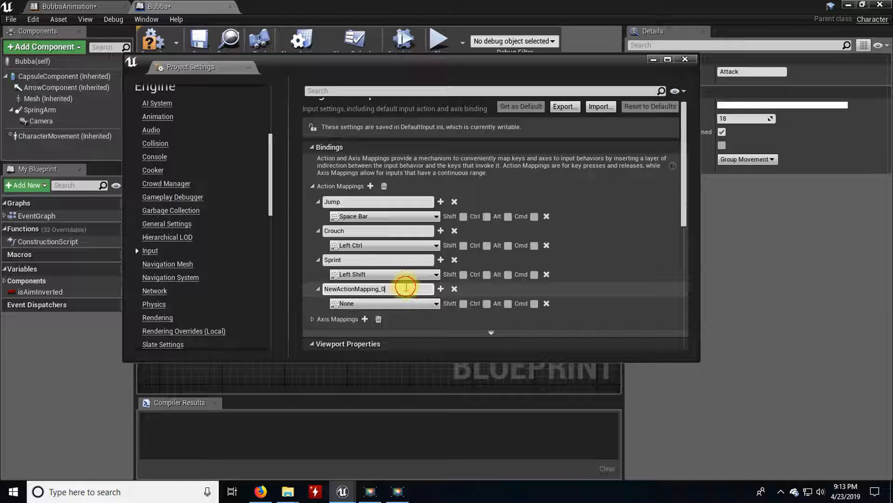
{"action": "left_click_drag", "start_coordinate": [409, 289], "coordinate": [326, 289]}
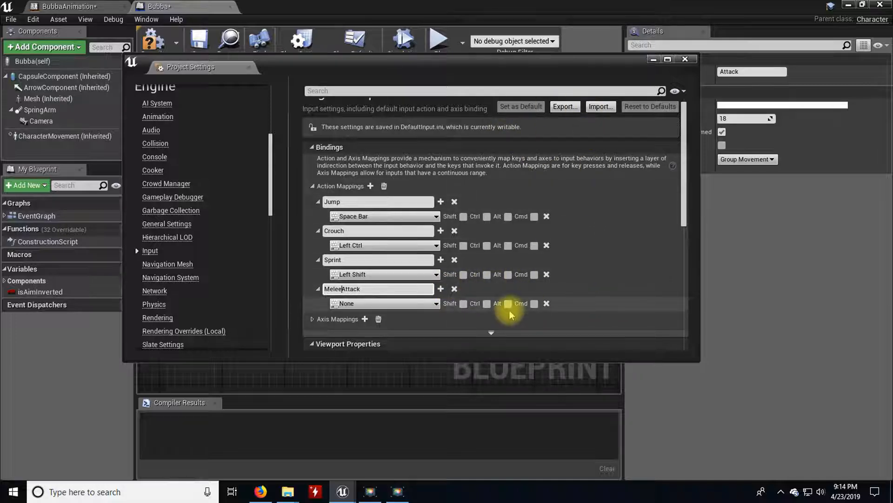
- Bind the MeleeAttack action mapping to Left Mouse Button and close the Project Settings
{"action": "left_click", "coordinate": [412, 304]}
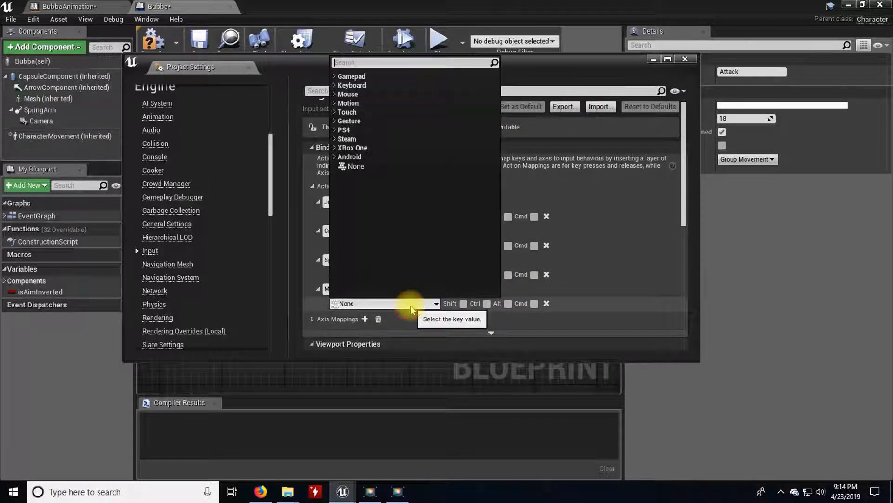
{"action": "left_click", "coordinate": [334, 103]}
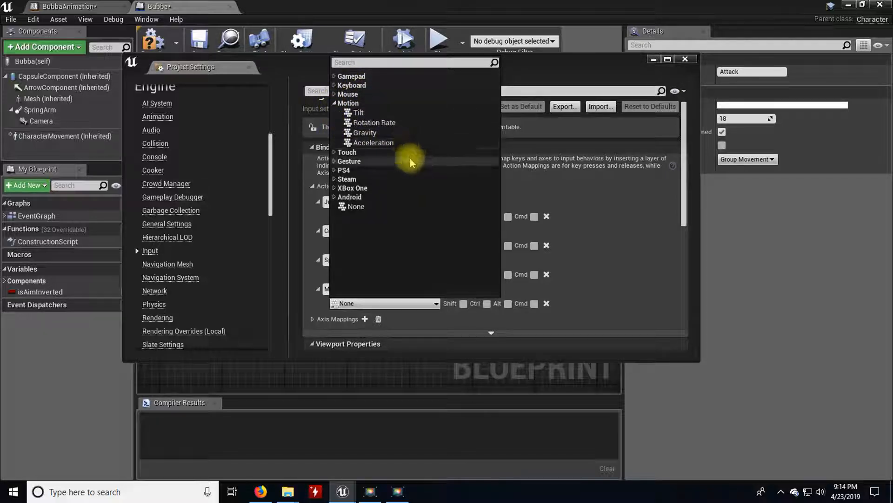
{"action": "left_click", "coordinate": [334, 102]}
{"action": "left_click", "coordinate": [334, 95]}
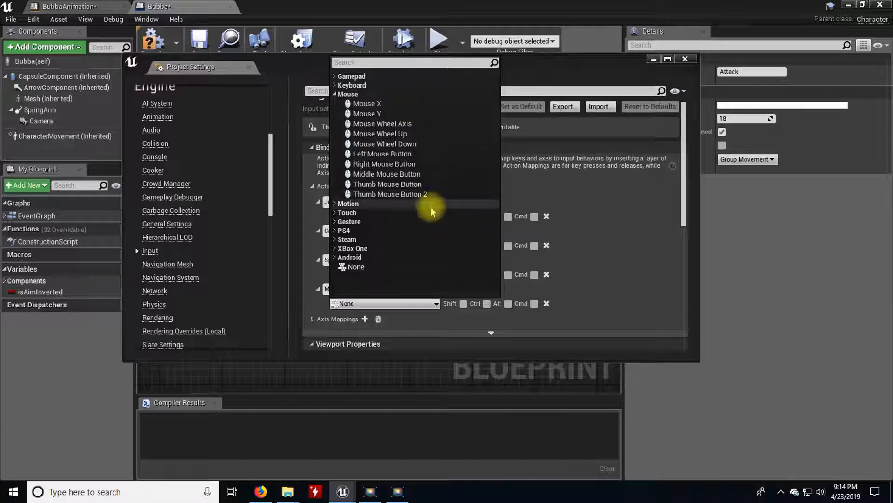
{"action": "left_click", "coordinate": [400, 154]}
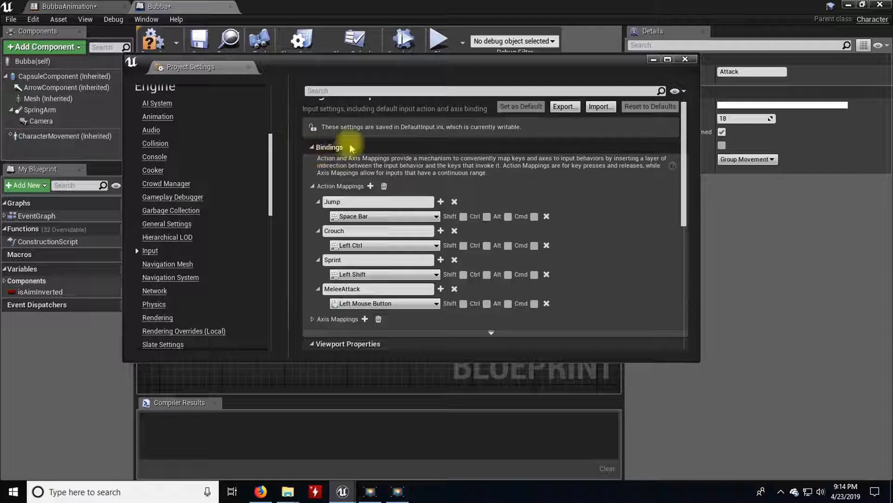
{"action": "left_click", "coordinate": [686, 60]}
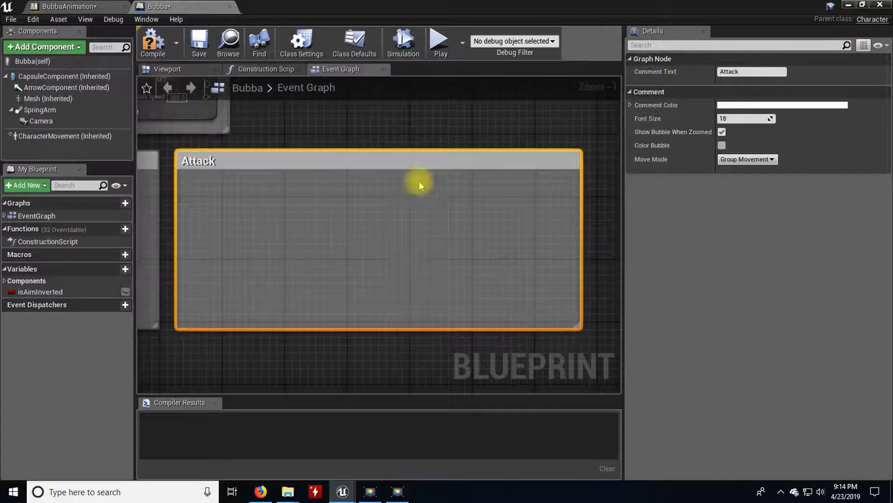
- Add the MeleeAttack input action event and place it in the upper-left corner of the Attack comment box
{"action": "right_click", "coordinate": [214, 198]}
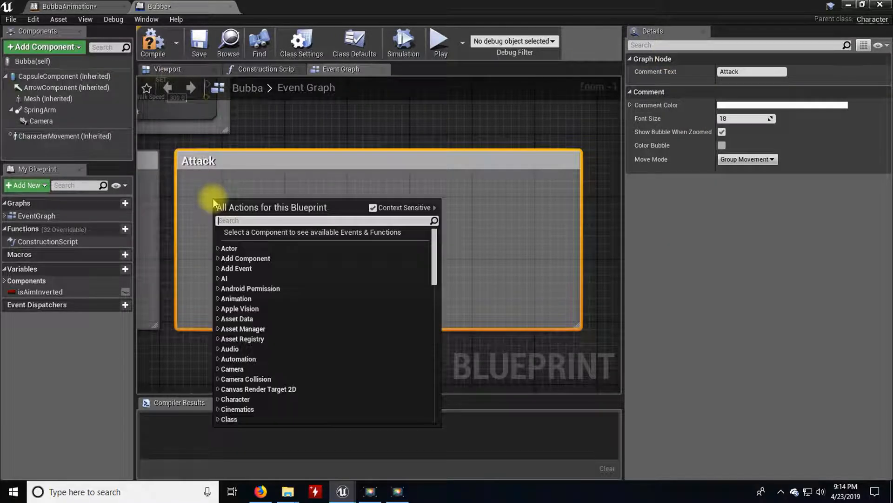
{"action": "type", "text": "mele"}
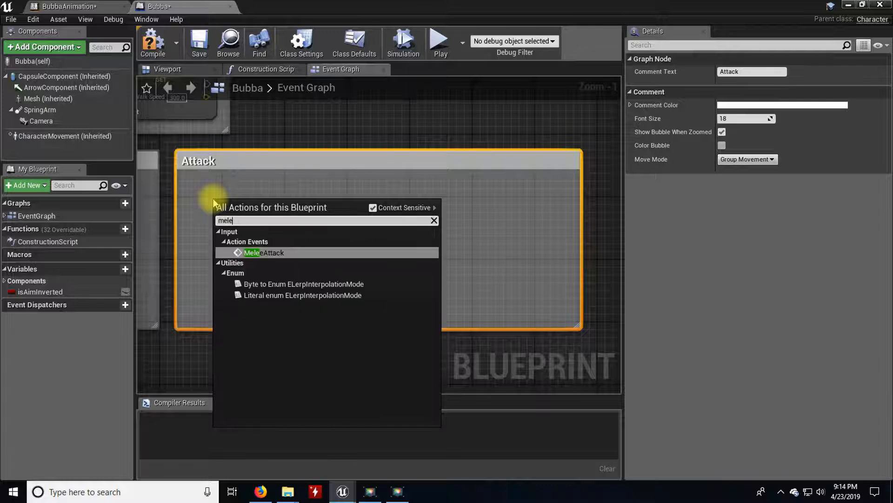
{"action": "left_click", "coordinate": [253, 253]}
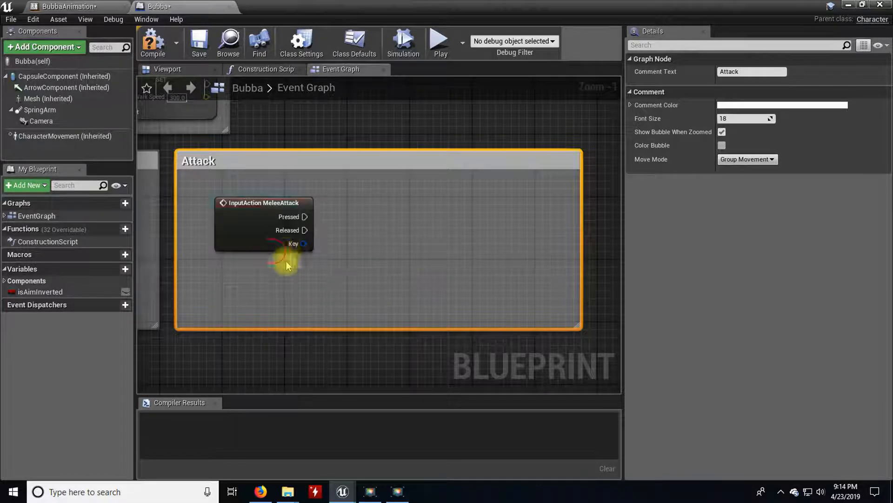
{"action": "left_click_drag", "start_coordinate": [254, 211], "coordinate": [230, 194]}
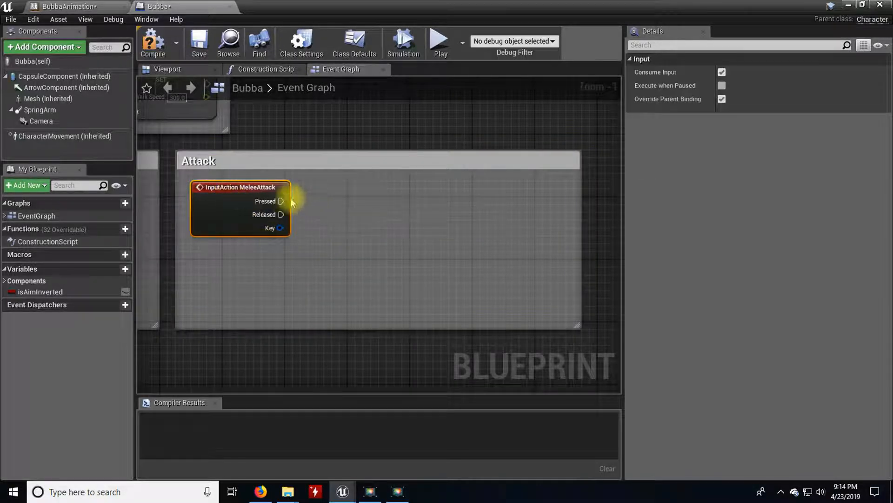
{"action": "right_click_drag", "start_coordinate": [361, 214], "coordinate": [335, 206]}
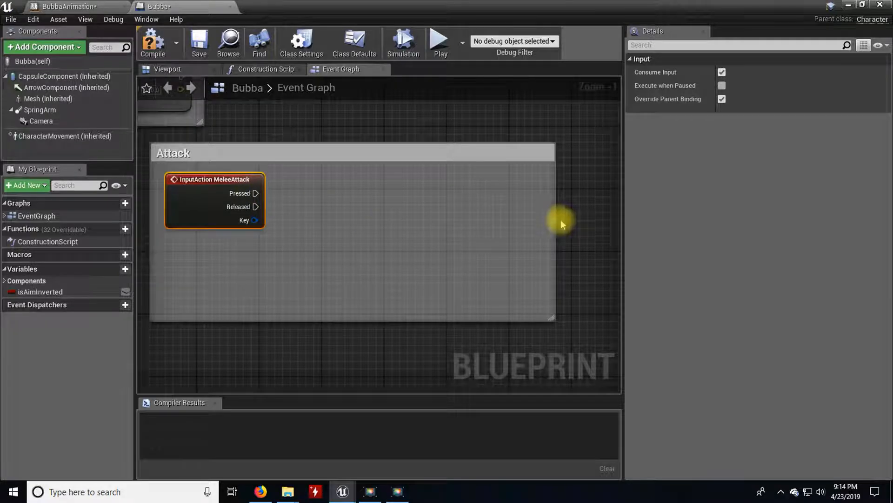
- Widen the Attack comment box to the right to make room for more nodes beside the MeleeAttack event
{"action": "left_click_drag", "start_coordinate": [553, 224], "coordinate": [618, 225]}
{"action": "right_click_drag", "start_coordinate": [579, 231], "coordinate": [495, 236]}
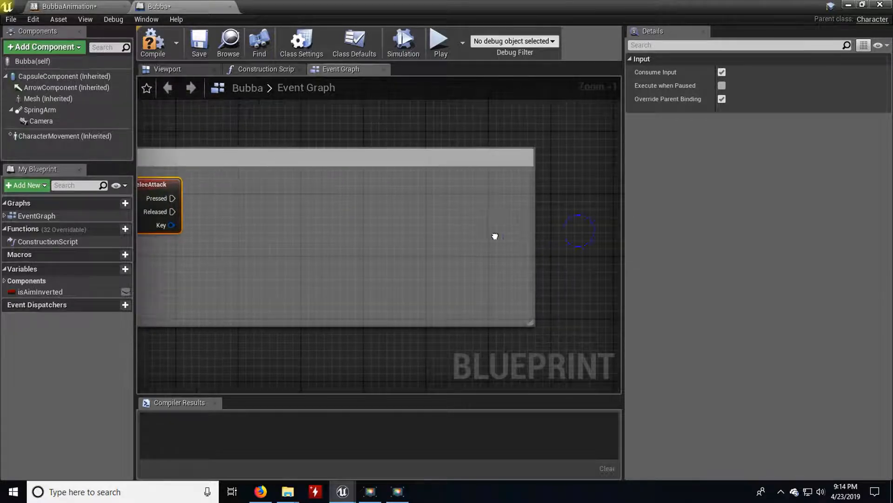
{"action": "left_click_drag", "start_coordinate": [532, 228], "coordinate": [553, 228]}
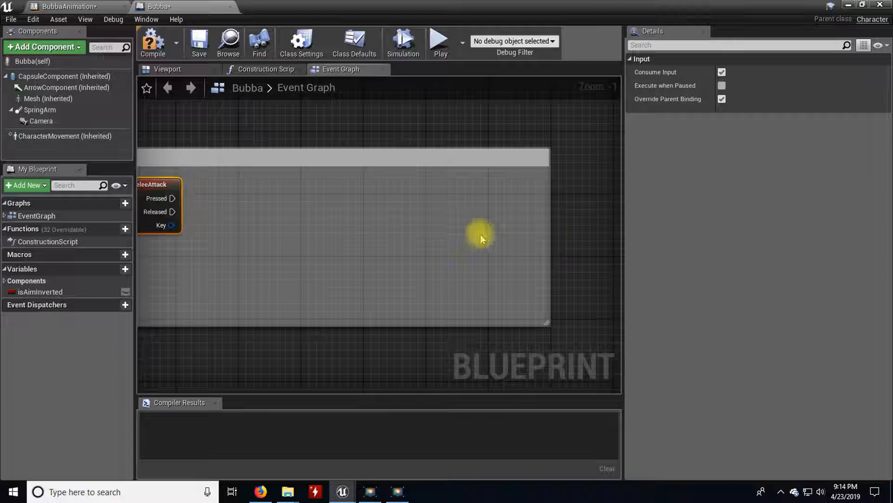
{"action": "right_click_drag", "start_coordinate": [432, 235], "coordinate": [507, 236]}
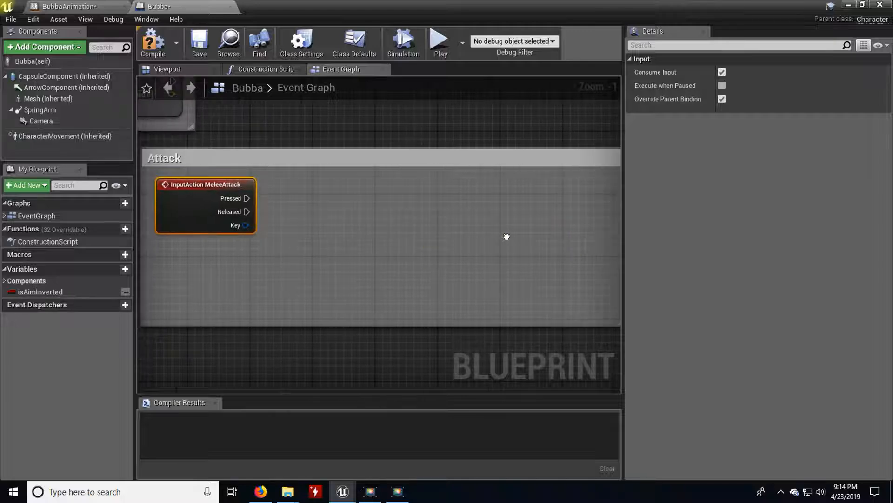
- Add a Boolean variable named isAttacking to the Bubba blueprint
{"action": "left_click", "coordinate": [125, 268]}
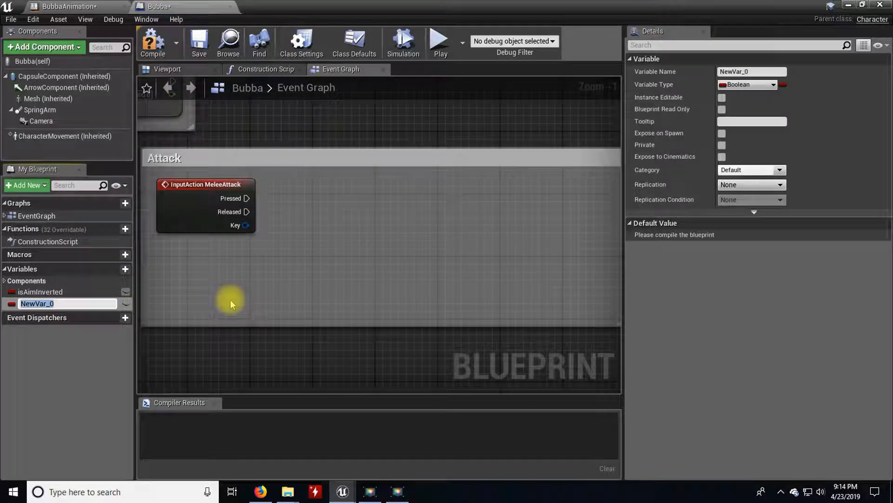
{"action": "type", "text": "isAttacking"}
{"action": "key", "text": "Return"}
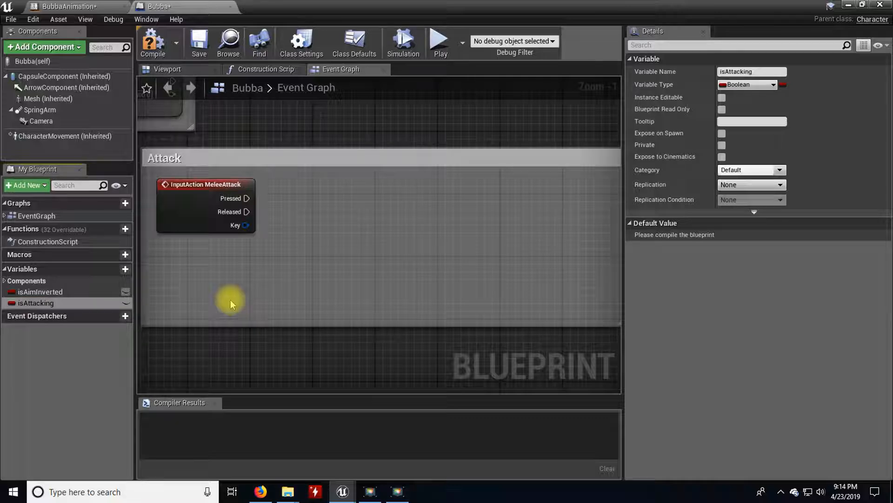
- Set isAttacking to true from the MeleeAttack event's Pressed output, align the SET node with the event, and compile Bubba
{"action": "left_click_drag", "start_coordinate": [29, 306], "coordinate": [250, 199]}
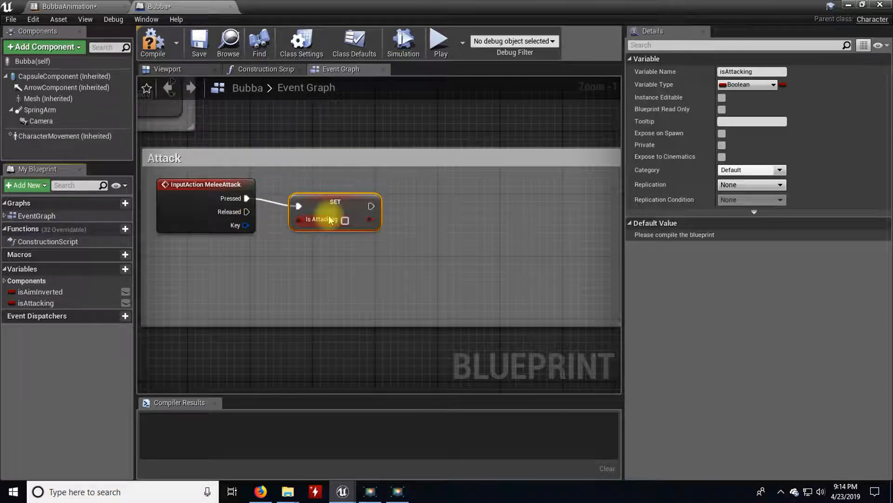
{"action": "left_click_drag", "start_coordinate": [332, 221], "coordinate": [332, 213]}
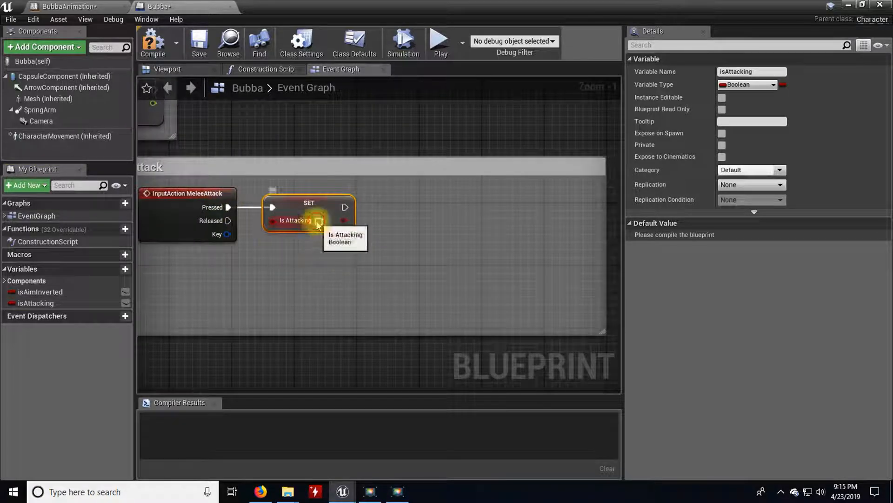
{"action": "left_click", "coordinate": [318, 221]}
{"action": "mouse_move", "coordinate": [228, 220]}
{"action": "left_mouse_down"}
{"action": "mouse_move", "coordinate": [265, 258]}
{"action": "mouse_move", "coordinate": [228, 207]}
{"action": "left_mouse_up"}
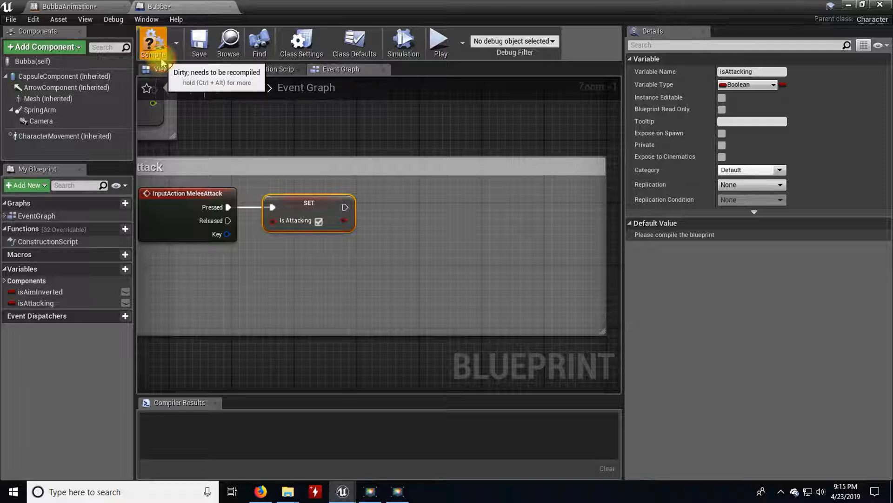
{"action": "left_click", "coordinate": [154, 41]}
{"action": "right_click_drag", "start_coordinate": [322, 293], "coordinate": [340, 292]}
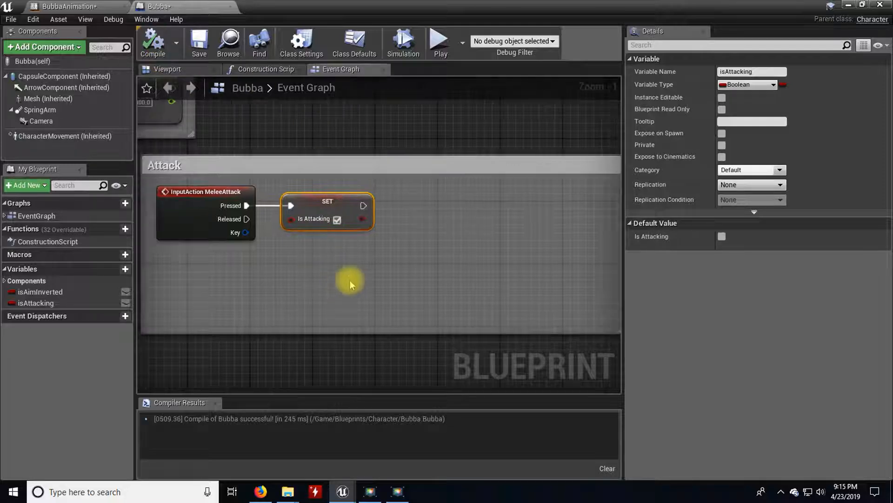
- In BubbaAnimation's Event Graph, add a Get Is Attacking node from the As Bubba output and place it below the Is Crouching node
{"action": "left_click", "coordinate": [112, 6]}
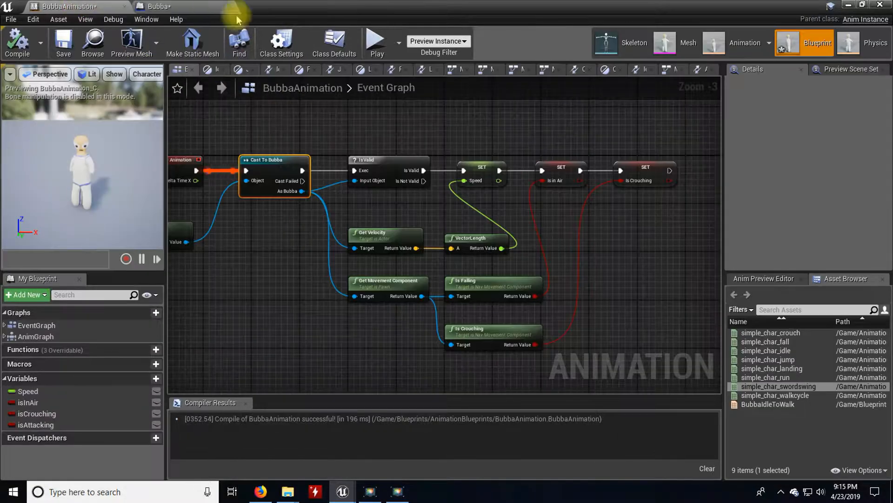
{"action": "right_click_drag", "start_coordinate": [434, 223], "coordinate": [371, 201]}
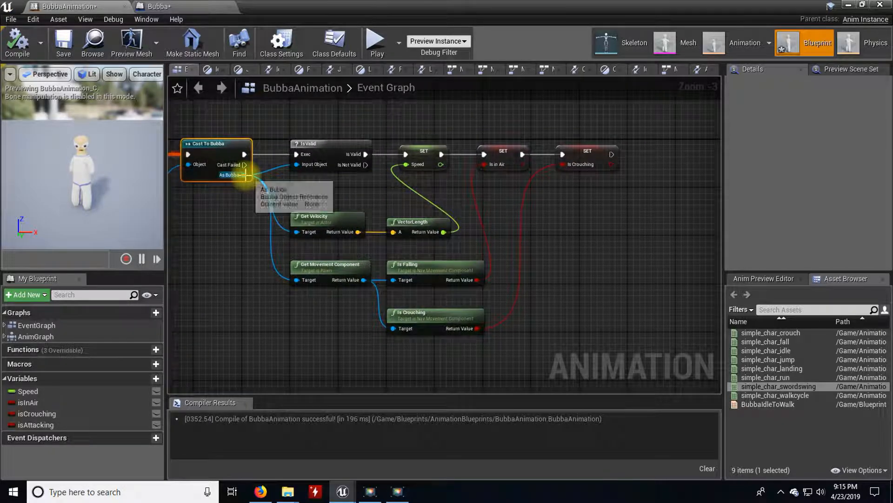
{"action": "left_click_drag", "start_coordinate": [244, 175], "coordinate": [303, 353]}
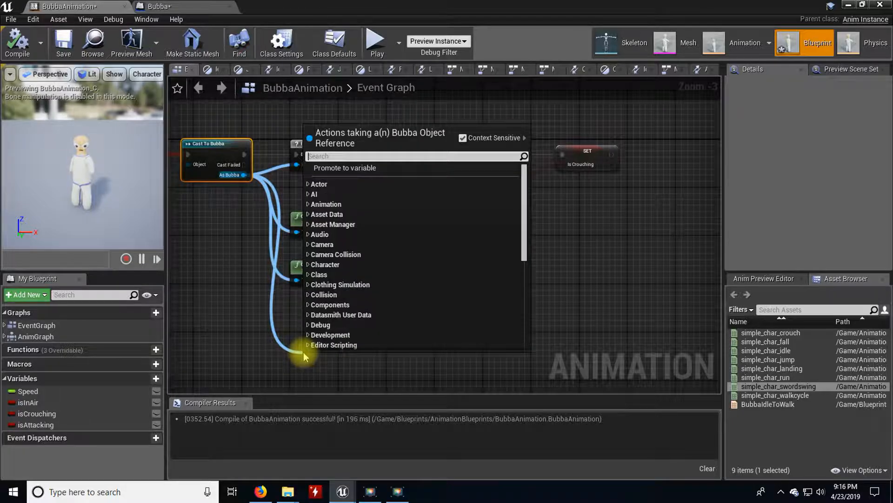
{"action": "type", "text": "set"}
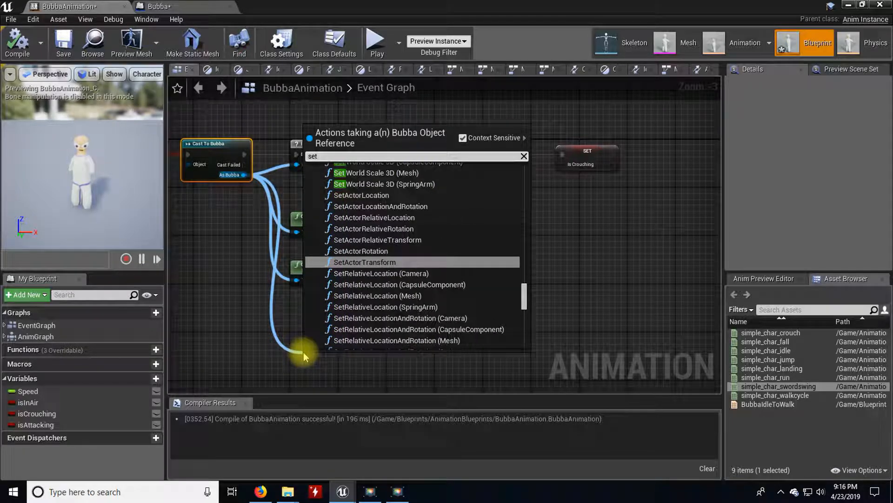
{"action": "type", "text": " is"}
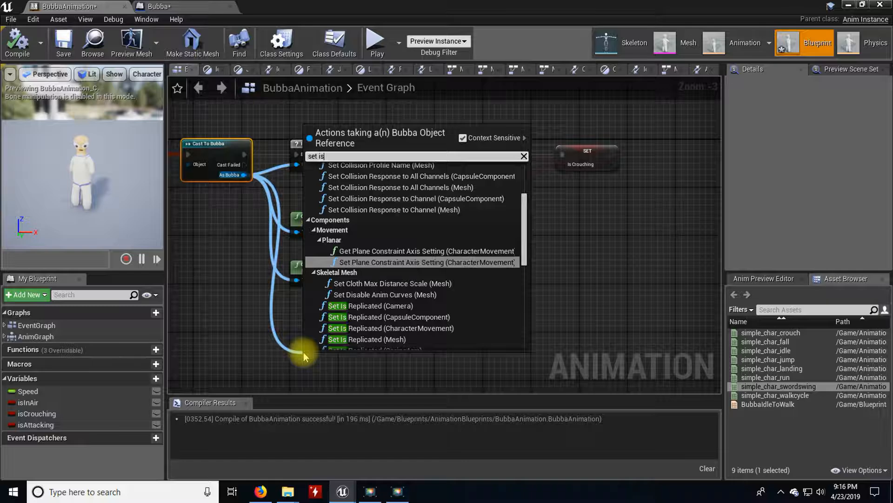
{"action": "key", "text": "BackSpace"}
{"action": "key", "text": "BackSpace"}
{"action": "key", "text": "BackSpace"}
{"action": "key", "text": "BackSpace"}
{"action": "key", "text": "BackSpace"}
{"action": "key", "text": "BackSpace"}
{"action": "type", "text": "get is attack"}
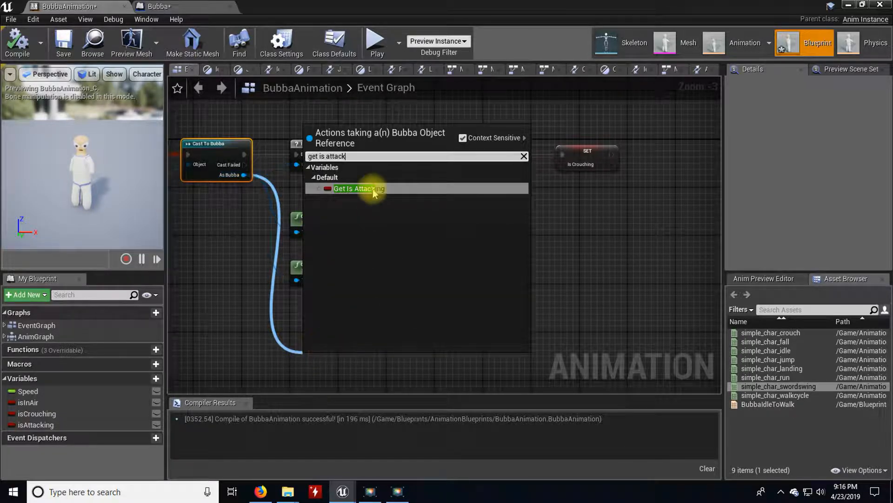
{"action": "left_click", "coordinate": [368, 188]}
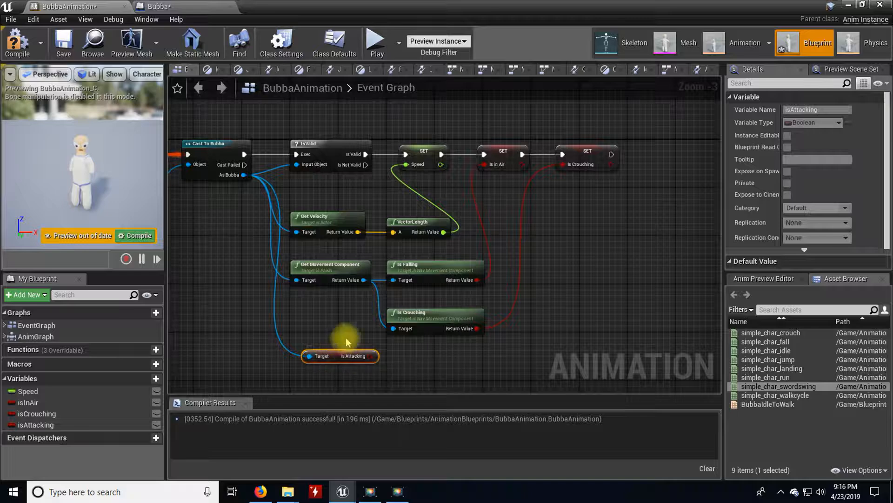
{"action": "left_click_drag", "start_coordinate": [341, 359], "coordinate": [439, 358]}
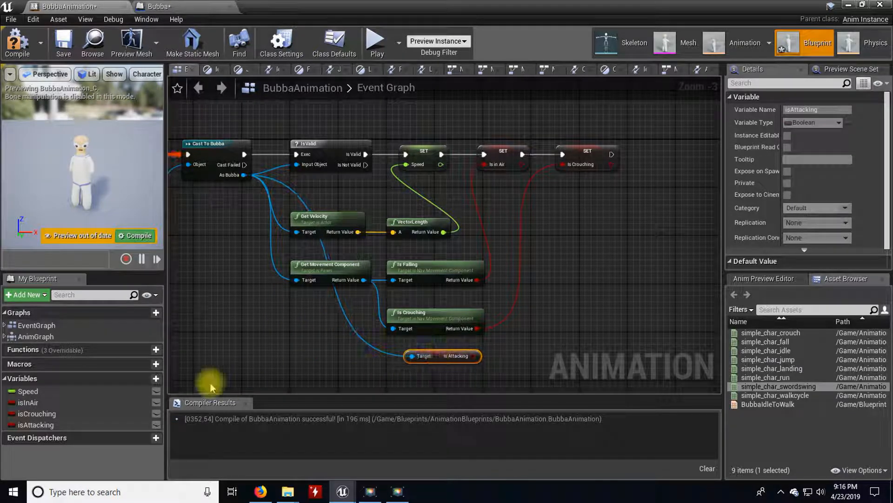
- Add a SET isAttacking node after SET Is Crouching, feed it from Bubba's Is Attacking value, and compile BubbaAnimation
{"action": "left_click_drag", "start_coordinate": [35, 425], "coordinate": [250, 393]}
{"action": "left_click_drag", "start_coordinate": [602, 172], "coordinate": [613, 156]}
{"action": "mouse_move", "coordinate": [664, 167]}
{"action": "left_mouse_down"}
{"action": "mouse_move", "coordinate": [668, 156]}
{"action": "mouse_move", "coordinate": [659, 166]}
{"action": "left_mouse_up"}
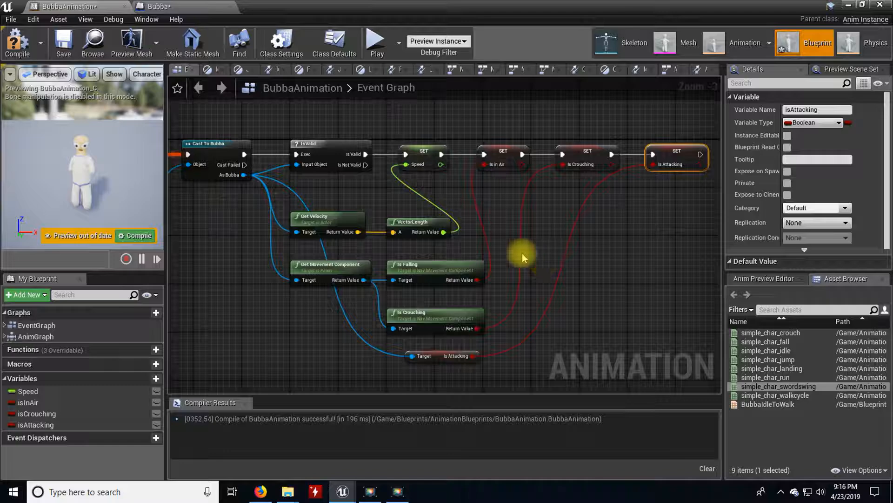
{"action": "left_click", "coordinate": [19, 46]}
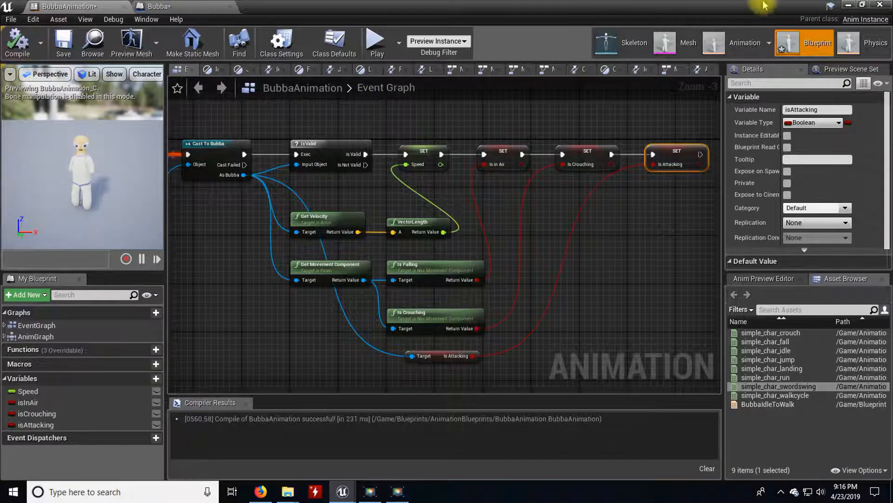
- Play-test the level in the main editor, trigger the melee attack while moving the character in all directions, and stop the session
{"action": "left_click", "coordinate": [848, 5]}
{"action": "left_click", "coordinate": [582, 41]}
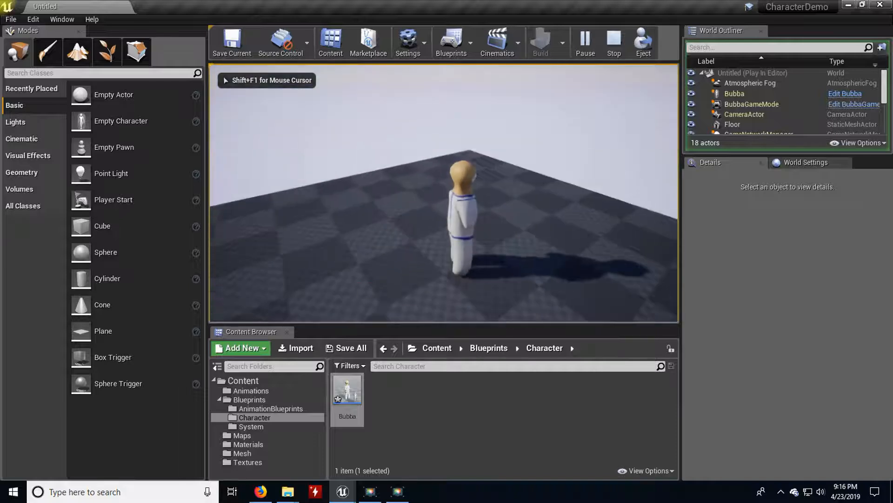
{"action": "key", "text": "s"}
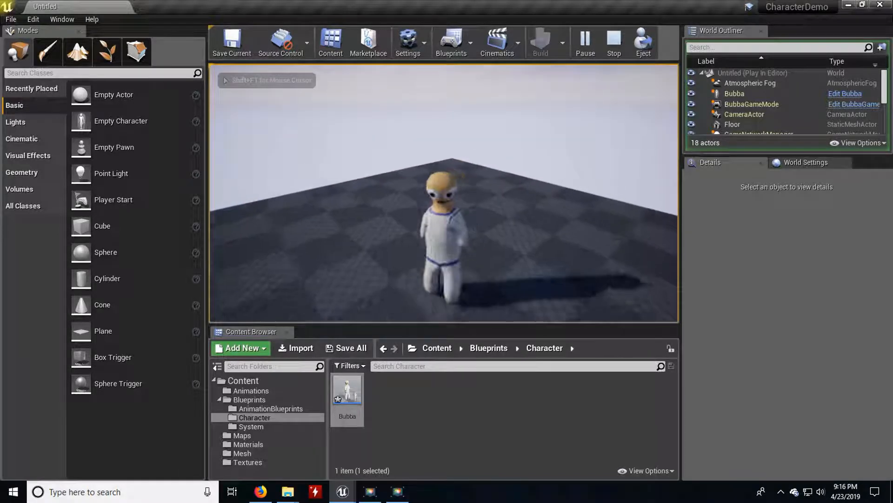
{"action": "key", "text": "a"}
{"action": "key", "text": "d"}
{"action": "left_click", "coordinate": [381, 276]}
{"action": "key", "text": "a"}
{"action": "key", "text": "d"}
{"action": "key", "text": "w"}
{"action": "key", "text": "s"}
{"action": "key", "text": "w"}
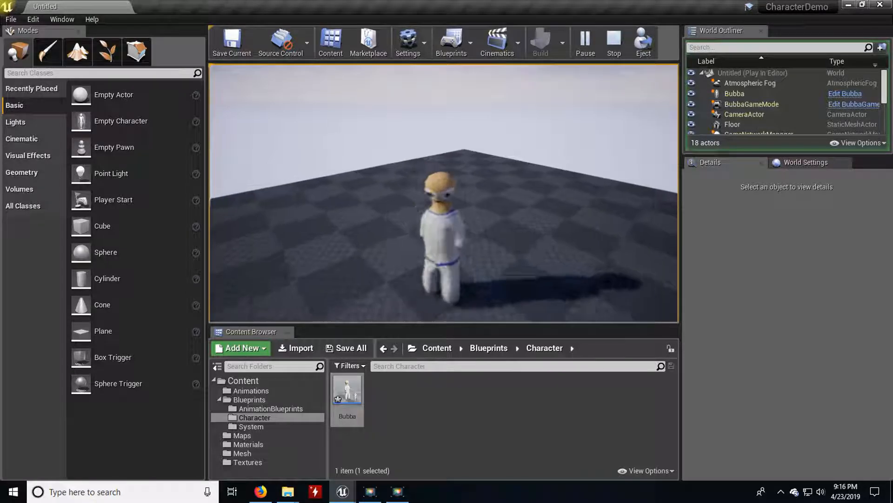
{"action": "key", "text": "s"}
{"action": "key", "text": "a"}
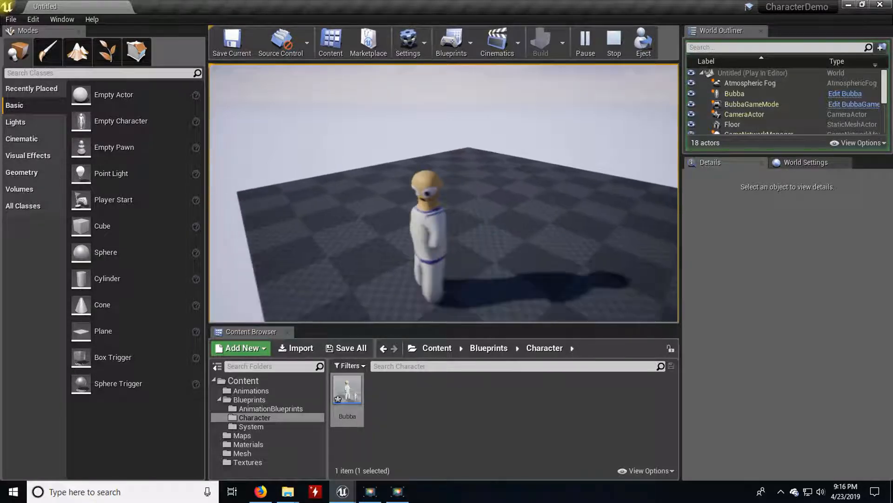
{"action": "key", "text": "w"}
{"action": "key", "text": "d"}
{"action": "key", "text": "a"}
{"action": "key", "text": "d"}
{"action": "key", "text": "a"}
{"action": "key", "text": "d"}
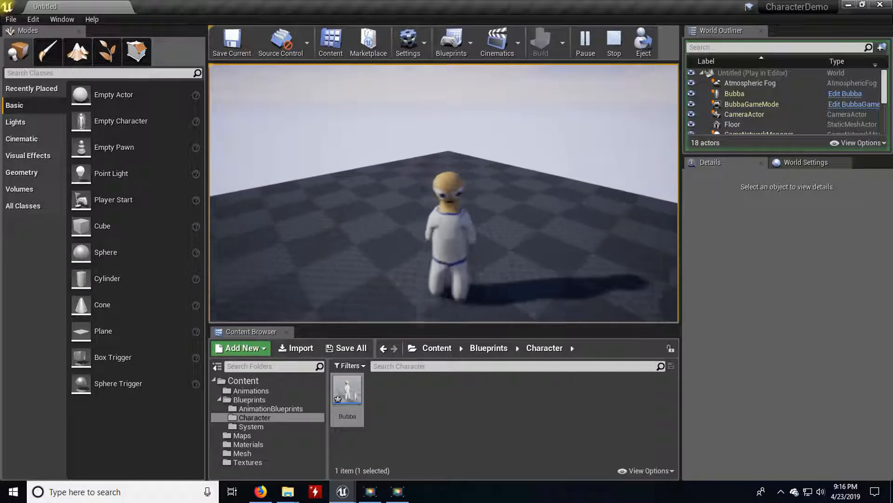
{"action": "key", "text": "a"}
{"action": "key", "text": "w"}
{"action": "key", "text": "s"}
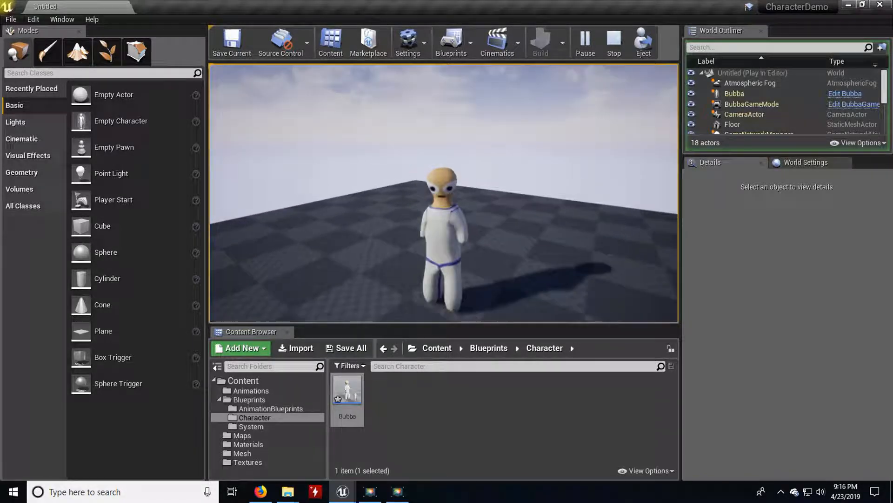
{"action": "key", "text": "d"}
{"action": "key", "text": "w"}
{"action": "key", "text": "a"}
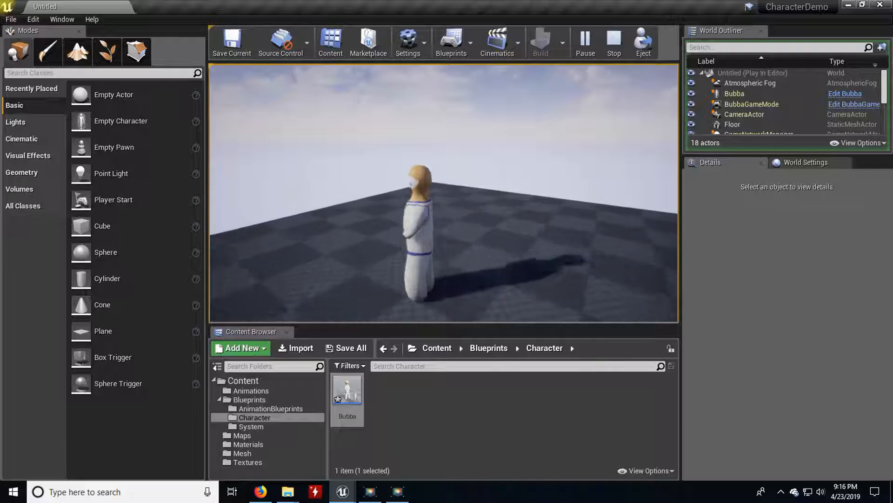
{"action": "key", "text": "d"}
{"action": "key", "text": "a"}
{"action": "key", "text": "s"}
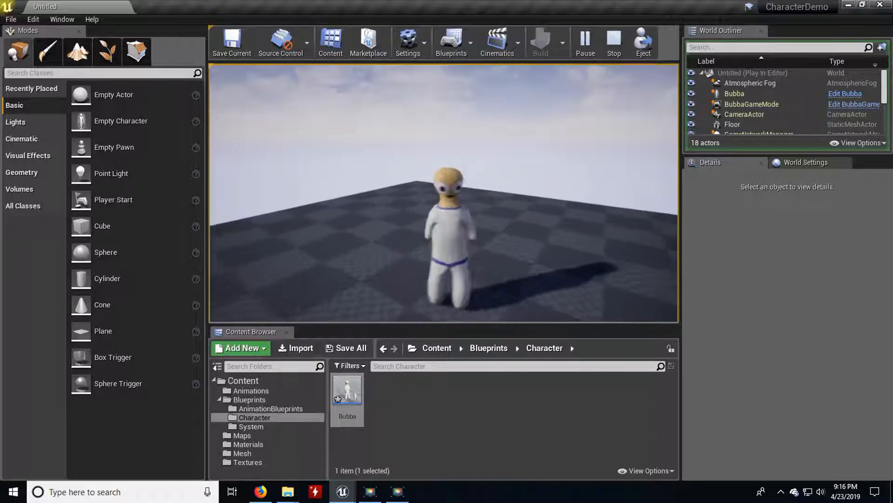
{"action": "key", "text": "Escape"}
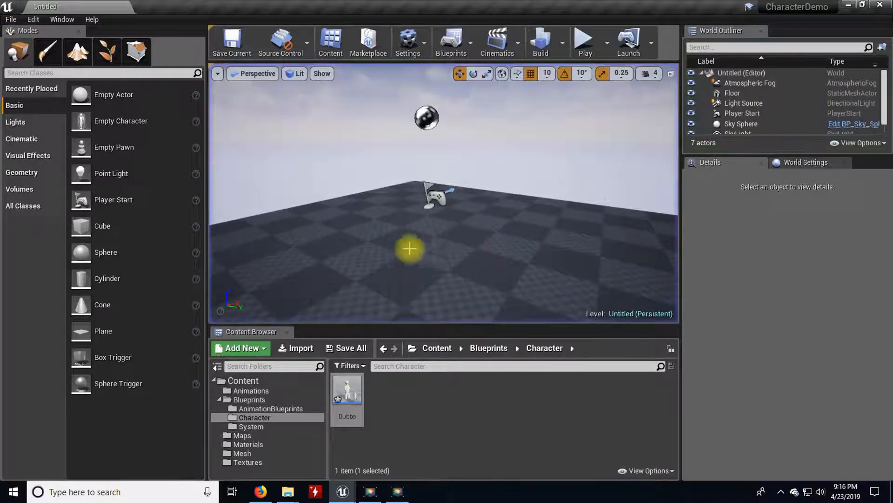
- Review the Attack logic in the Bubba blueprint and look through the AnimationBlueprints and Animations folders for the sword-swing animation
{"action": "double_click", "coordinate": [348, 391]}
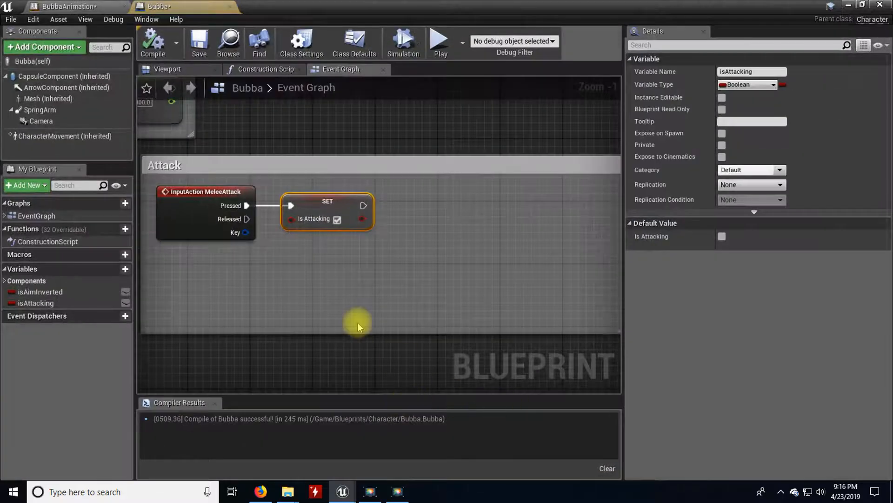
{"action": "right_click_drag", "start_coordinate": [337, 282], "coordinate": [372, 263]}
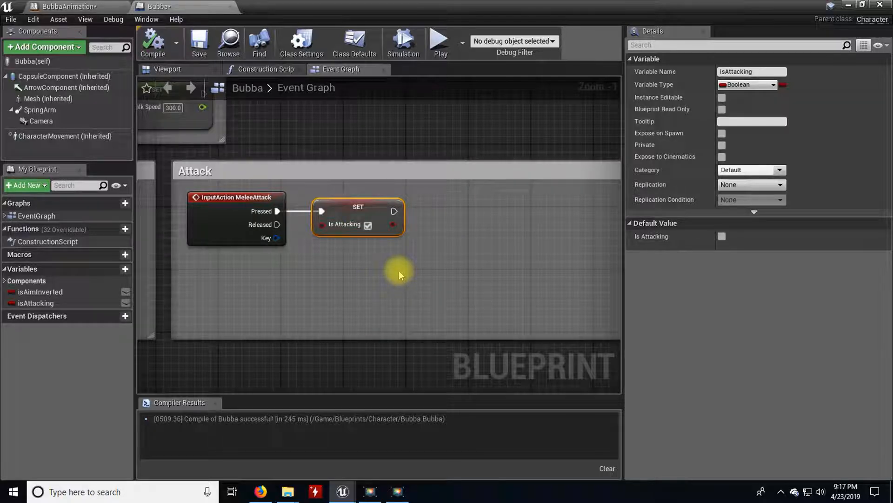
{"action": "left_click", "coordinate": [849, 5]}
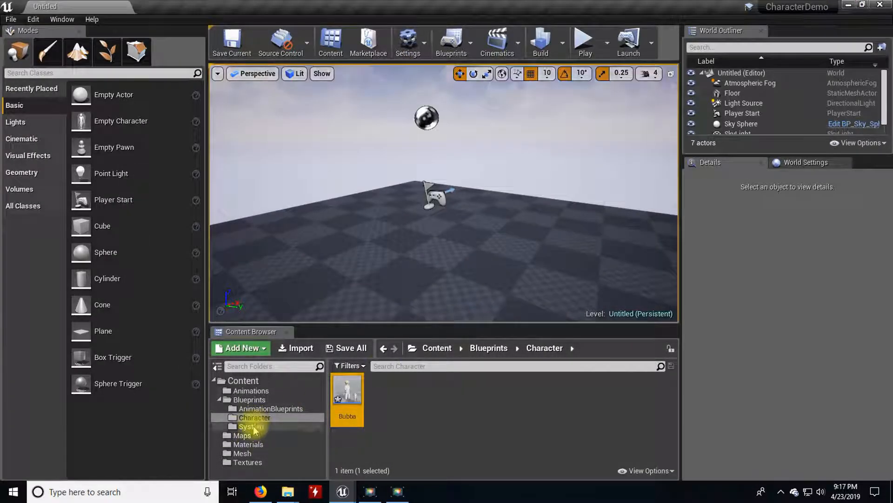
{"action": "left_click", "coordinate": [254, 409]}
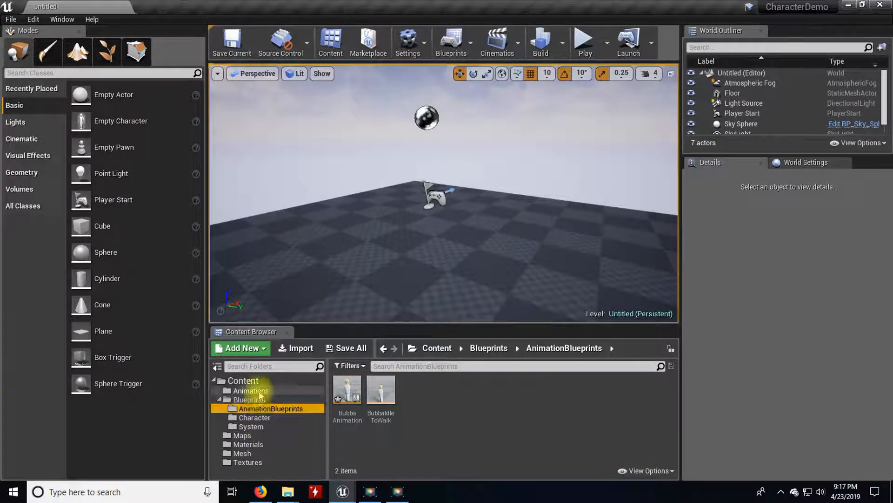
{"action": "left_click", "coordinate": [247, 390]}
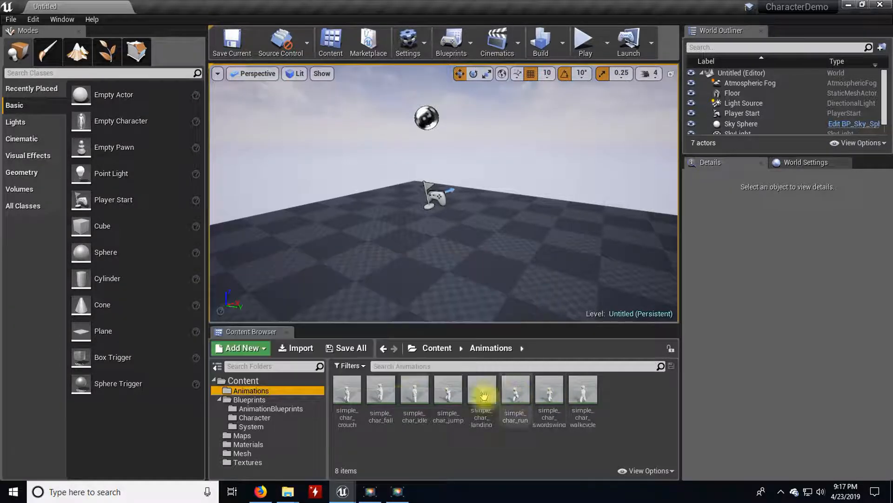
- Return to Bubba's Event Graph and add a Delay node connected after the SET Is Attacking node
{"action": "left_click", "coordinate": [347, 492]}
{"action": "left_click", "coordinate": [367, 444]}
{"action": "left_click_drag", "start_coordinate": [392, 210], "coordinate": [439, 211]}
{"action": "type", "text": "de"}
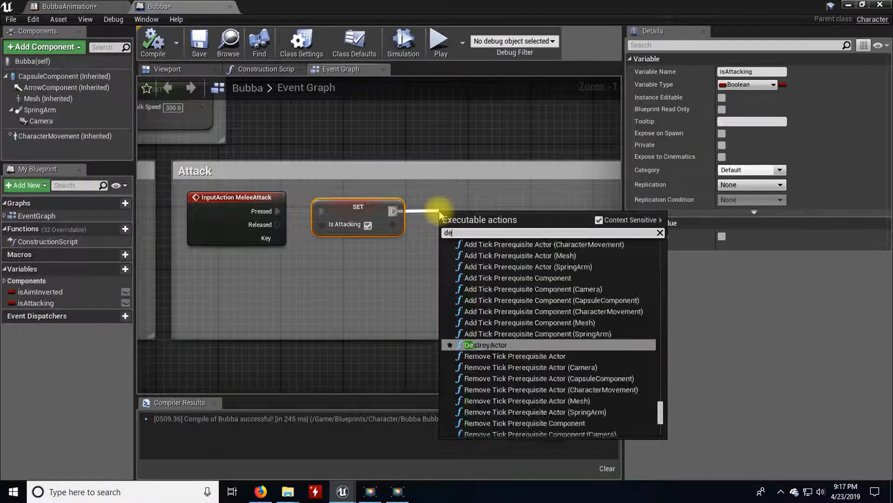
{"action": "type", "text": "lay"}
{"action": "key", "text": "Return"}
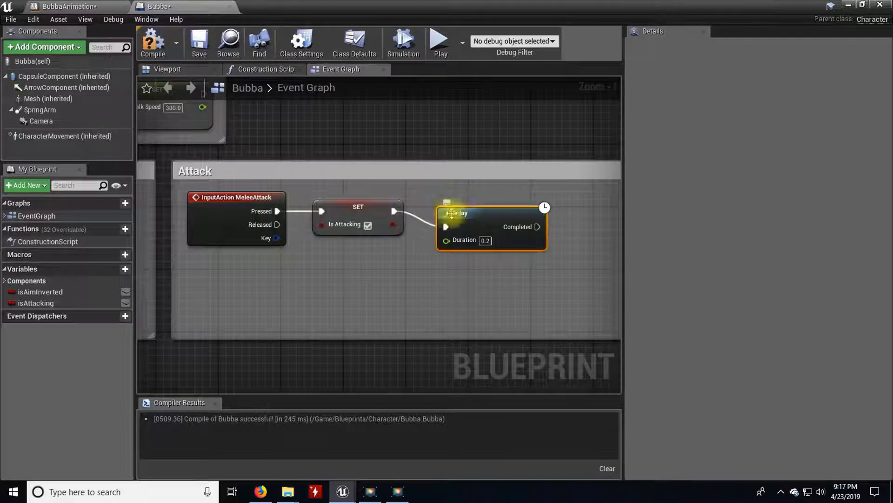
- Align the Delay node with the SET Is Attacking node and set its Duration to 0.458333
{"action": "left_click_drag", "start_coordinate": [452, 213], "coordinate": [459, 198]}
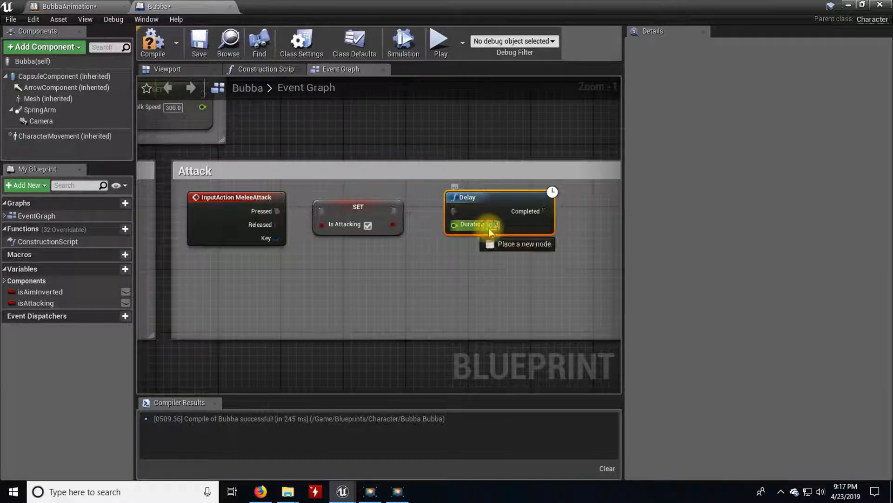
{"action": "type", "text": "0.45"}
{"action": "key", "text": "Return"}
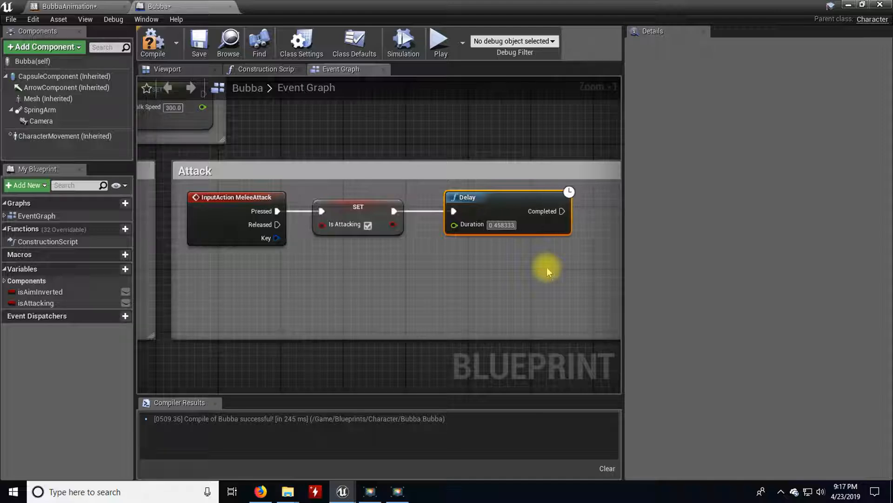
- Widen the Attack comment box, add an unchecked SET Is Attacking node after the Delay's Completed output, and compile Bubba
{"action": "right_click_drag", "start_coordinate": [522, 270], "coordinate": [407, 288]}
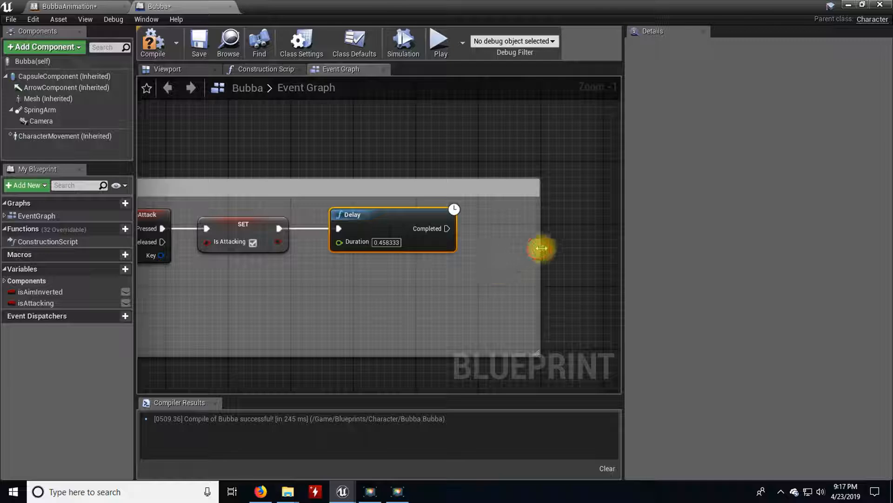
{"action": "left_click_drag", "start_coordinate": [541, 248], "coordinate": [595, 251]}
{"action": "left_click_drag", "start_coordinate": [42, 303], "coordinate": [449, 228]}
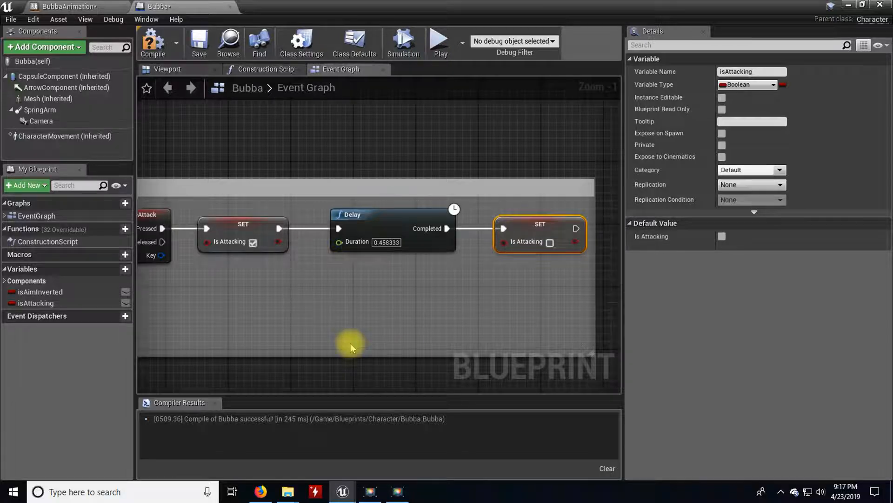
{"action": "left_click", "coordinate": [159, 49]}
{"action": "right_click_drag", "start_coordinate": [241, 157], "coordinate": [293, 154]}
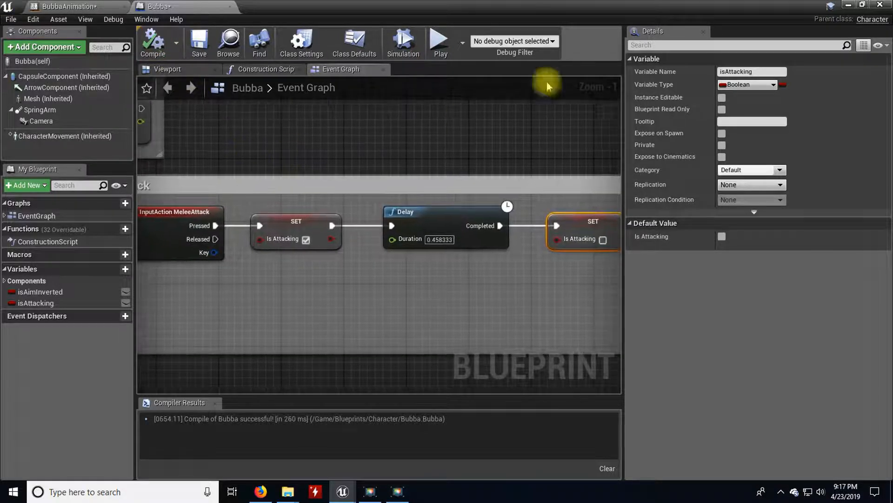
- Play-test the level in the main editor, trigger melee attacks while moving the character in different directions, and end the session
{"action": "left_click", "coordinate": [846, 5]}
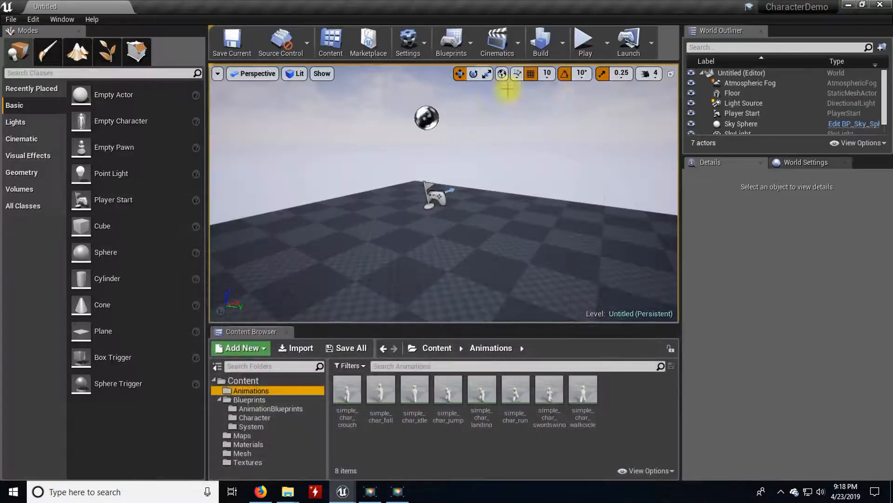
{"action": "left_click", "coordinate": [584, 37]}
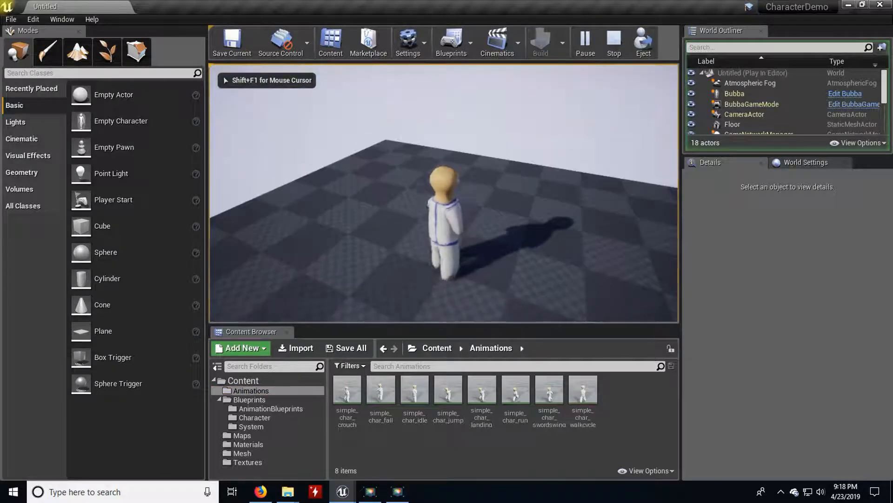
{"action": "key", "text": "w"}
{"action": "key", "text": "s"}
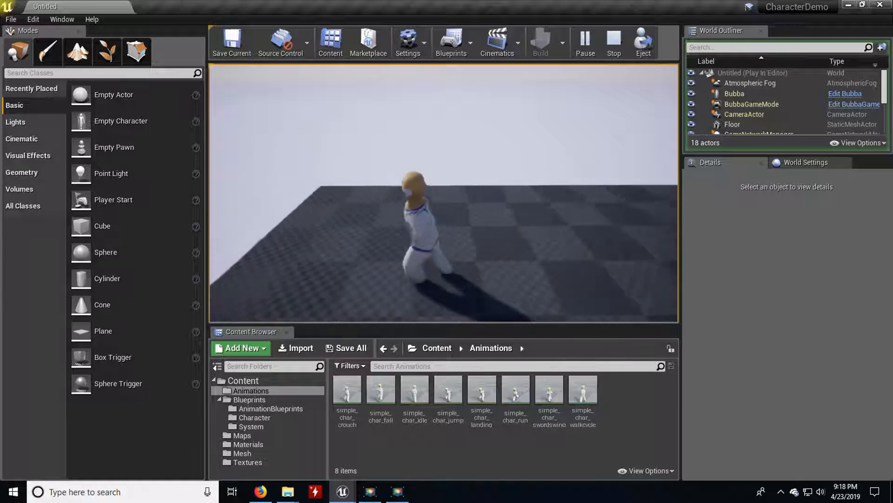
{"action": "key", "text": "s"}
{"action": "key", "text": "d"}
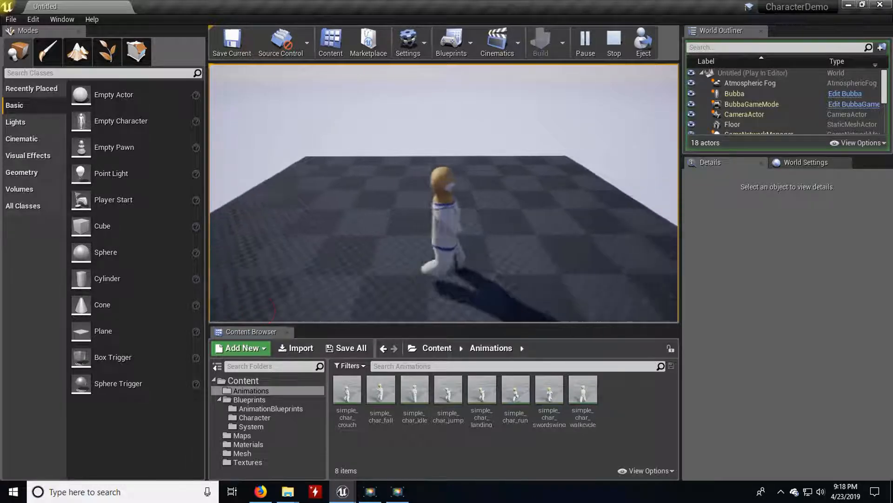
{"action": "key", "text": "w"}
{"action": "key", "text": "a"}
{"action": "left_click", "coordinate": [259, 311]}
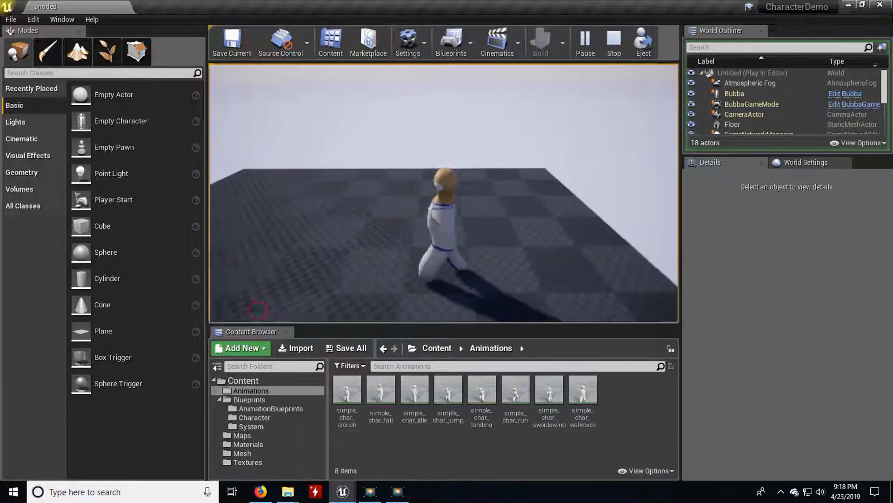
{"action": "key", "text": "s"}
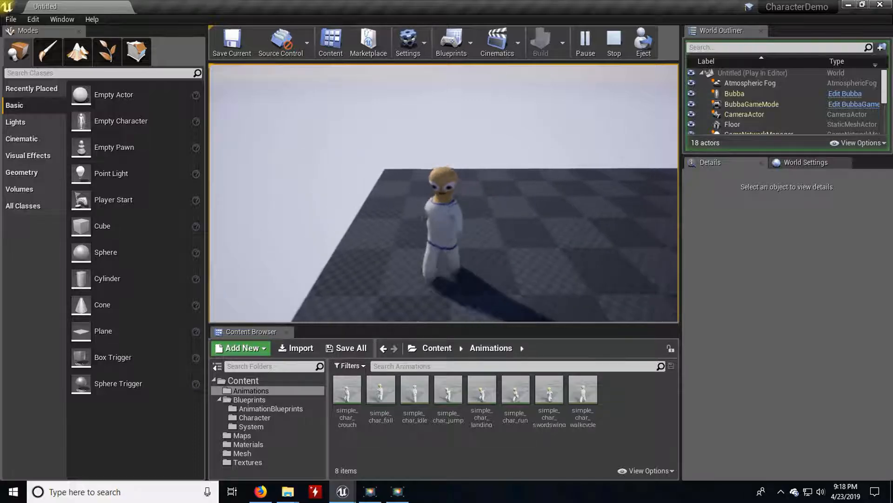
{"action": "key", "text": "d"}
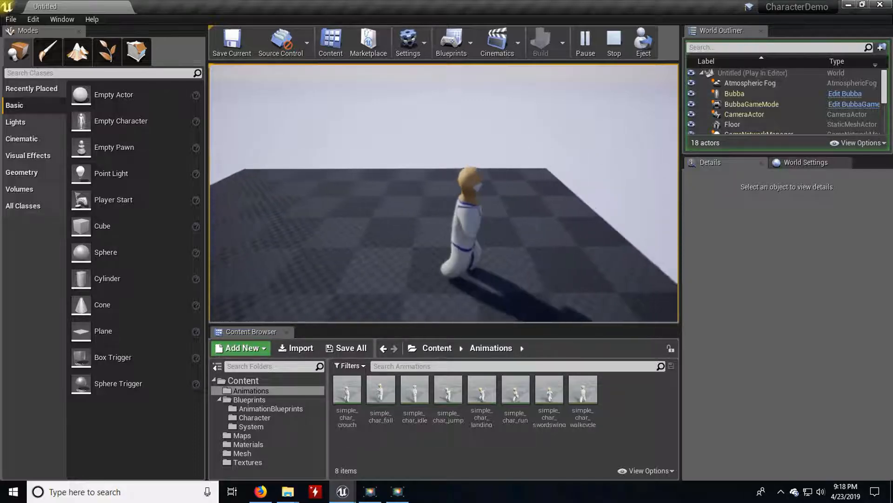
{"action": "key", "text": "a"}
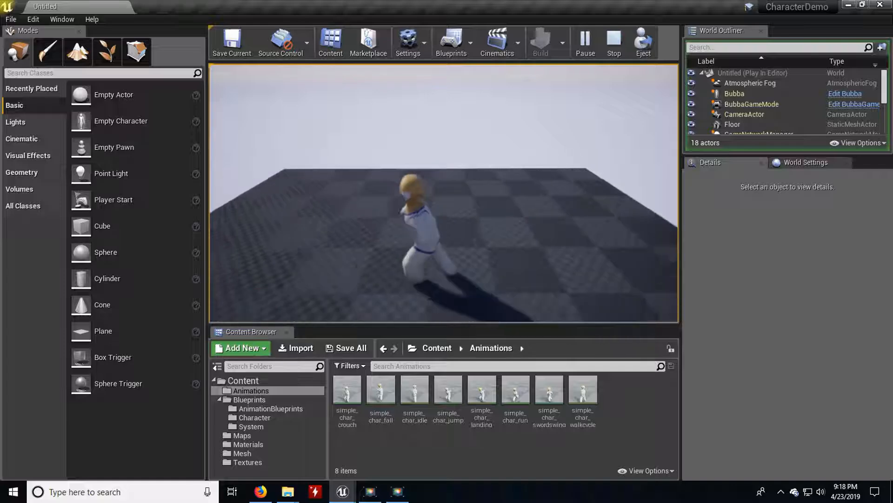
{"action": "key", "text": "Escape"}
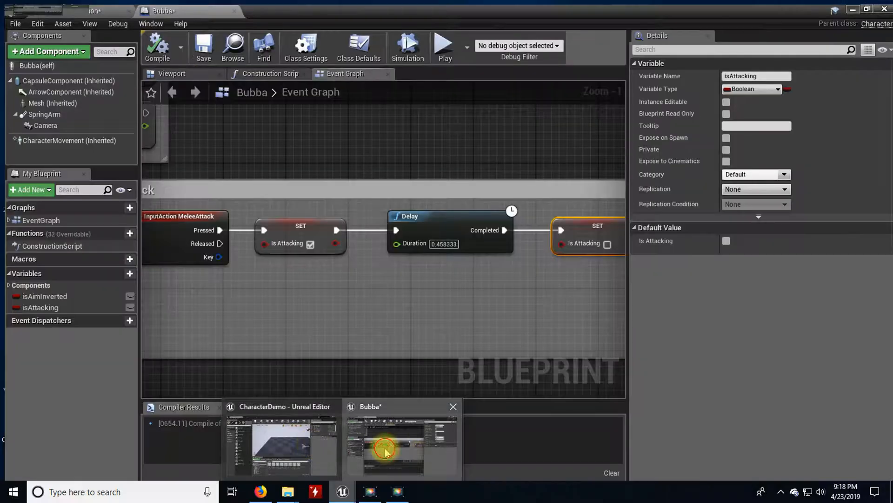
- Return to Bubba's Event Graph, widen the Attack comment box, and shift the Delay and final SET nodes to make room after the first SET
{"action": "left_click", "coordinate": [385, 448]}
{"action": "right_click_drag", "start_coordinate": [388, 300], "coordinate": [369, 289]}
{"action": "scroll", "coordinate": [461, 303], "scroll_direction": "down", "scroll_amount": 1}
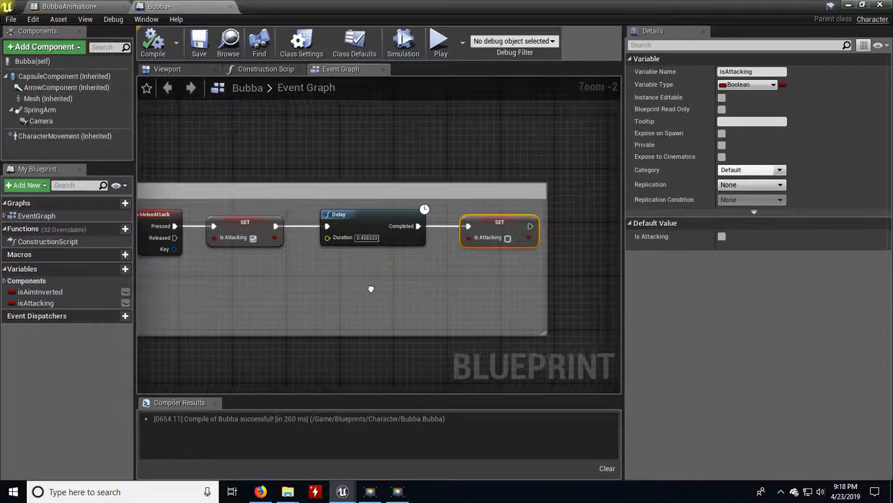
{"action": "left_click_drag", "start_coordinate": [545, 204], "coordinate": [626, 200]}
{"action": "right_click_drag", "start_coordinate": [511, 230], "coordinate": [383, 236]}
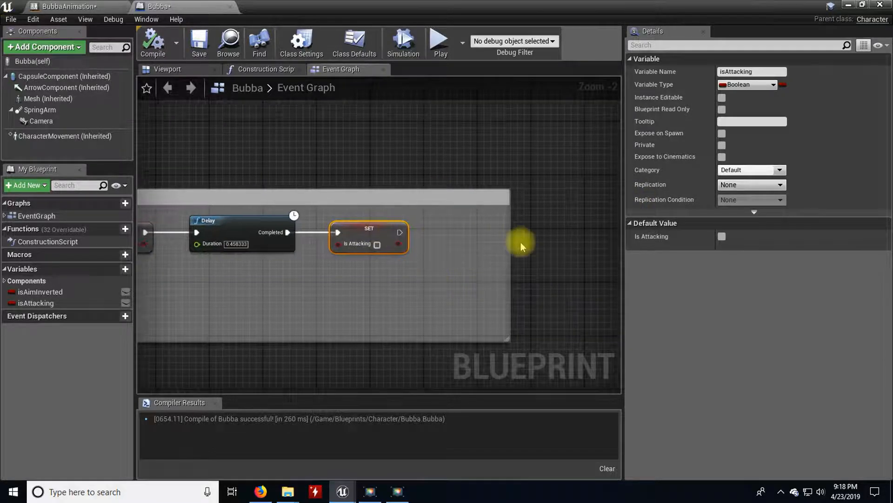
{"action": "left_click_drag", "start_coordinate": [510, 244], "coordinate": [571, 243]}
{"action": "left_click_drag", "start_coordinate": [375, 236], "coordinate": [514, 238]}
{"action": "left_click_drag", "start_coordinate": [250, 225], "coordinate": [369, 225]}
{"action": "right_click_drag", "start_coordinate": [322, 281], "coordinate": [429, 263]}
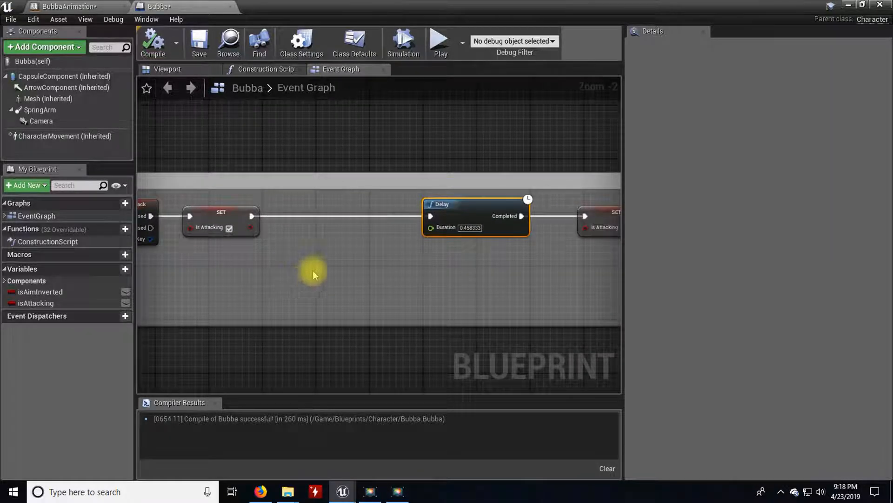
- Insert a Stop Movement Immediately (CharacterMovement) node between the first SET and the Delay, place its Character Movement reference beneath it, and compile Bubba
{"action": "left_click_drag", "start_coordinate": [251, 216], "coordinate": [291, 200], "text": "ctrl"}
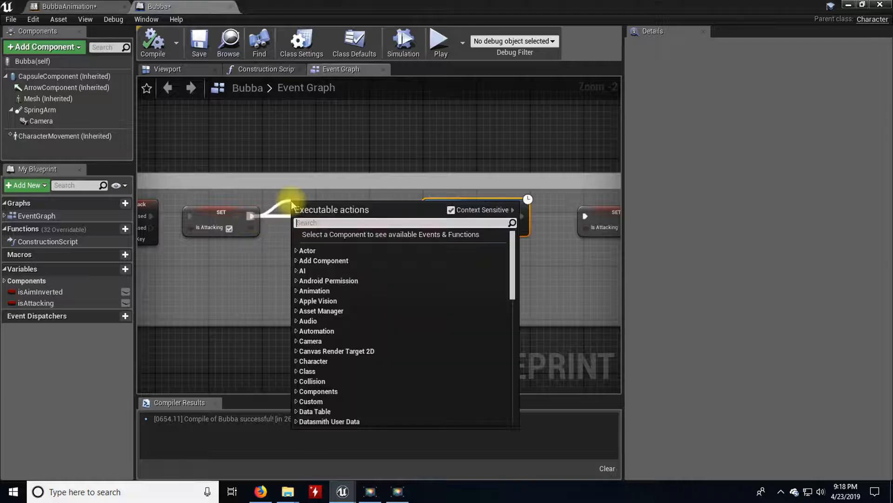
{"action": "type", "text": "stop move"}
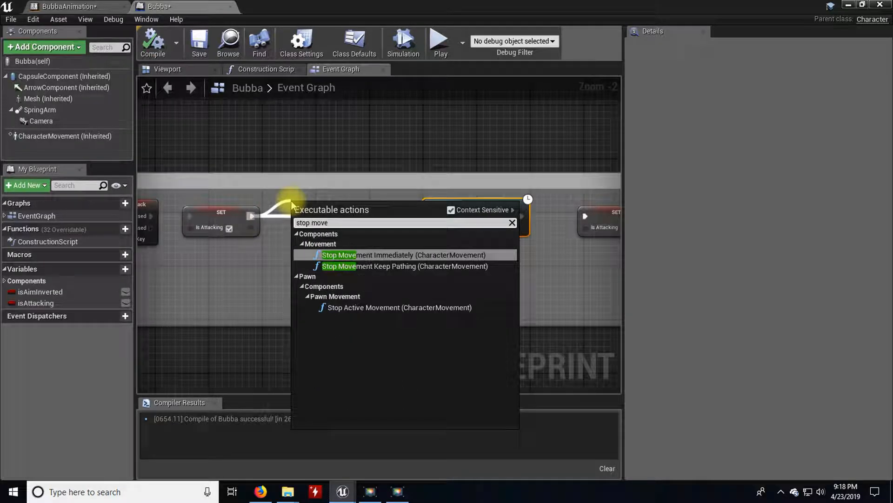
{"action": "left_click", "coordinate": [347, 255]}
{"action": "left_click_drag", "start_coordinate": [256, 188], "coordinate": [316, 263]}
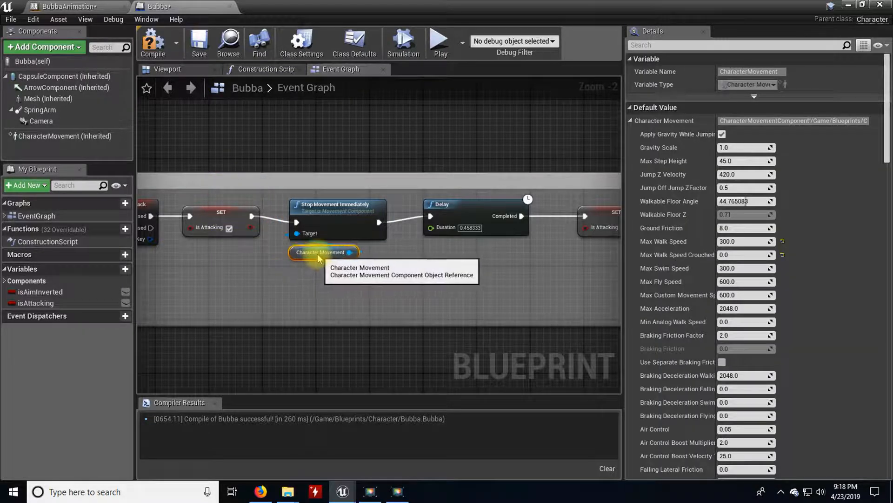
{"action": "right_click_drag", "start_coordinate": [398, 273], "coordinate": [325, 264]}
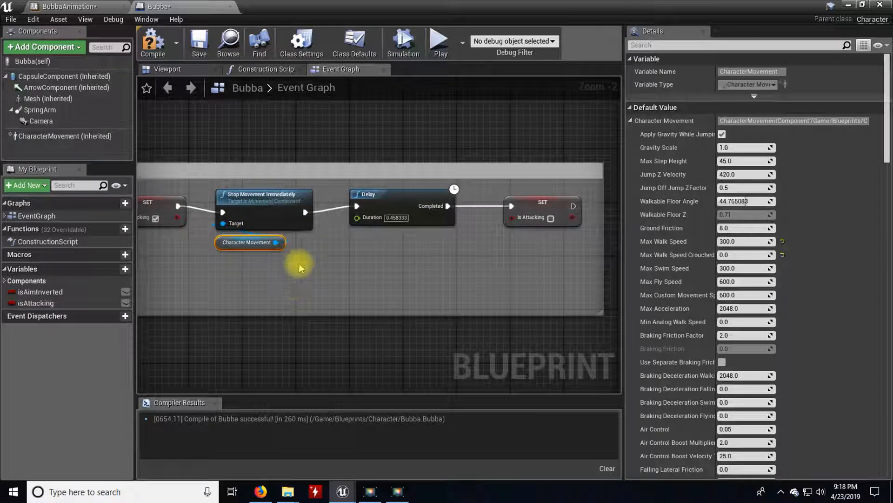
{"action": "left_click", "coordinate": [153, 44]}
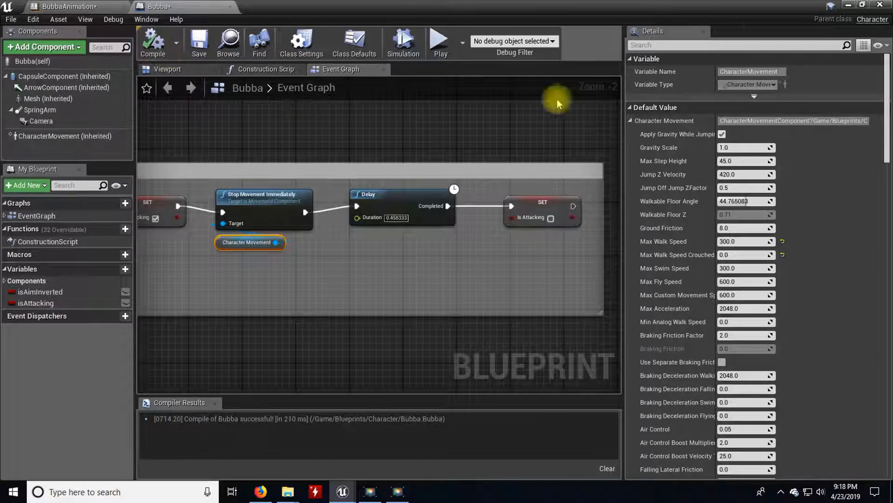
- Play-test the level, attacking while moving the character to check how Stop Movement Immediately affects it, and end the session
{"action": "left_click", "coordinate": [844, 5]}
{"action": "left_click", "coordinate": [584, 41]}
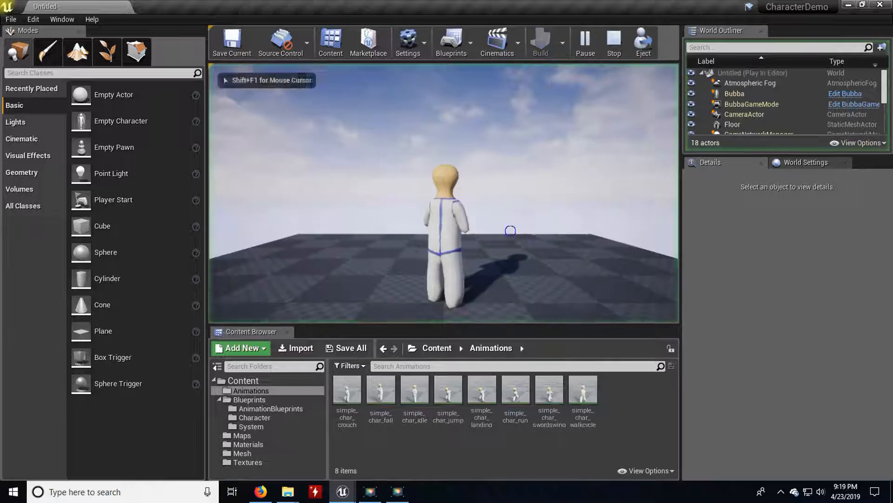
{"action": "left_click", "coordinate": [510, 235]}
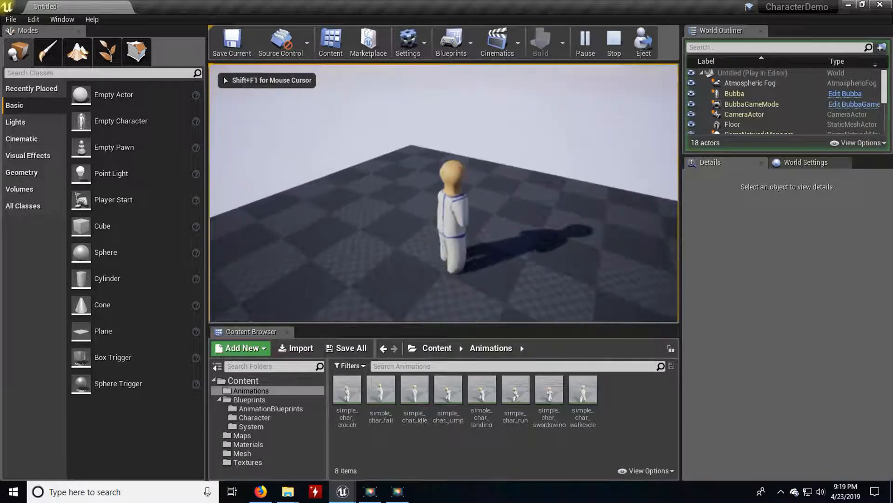
{"action": "key", "text": "w"}
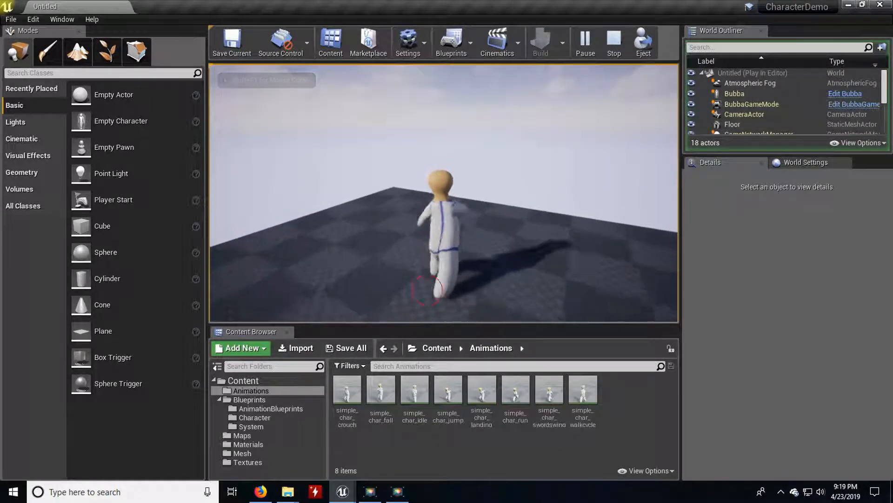
{"action": "key", "text": "s"}
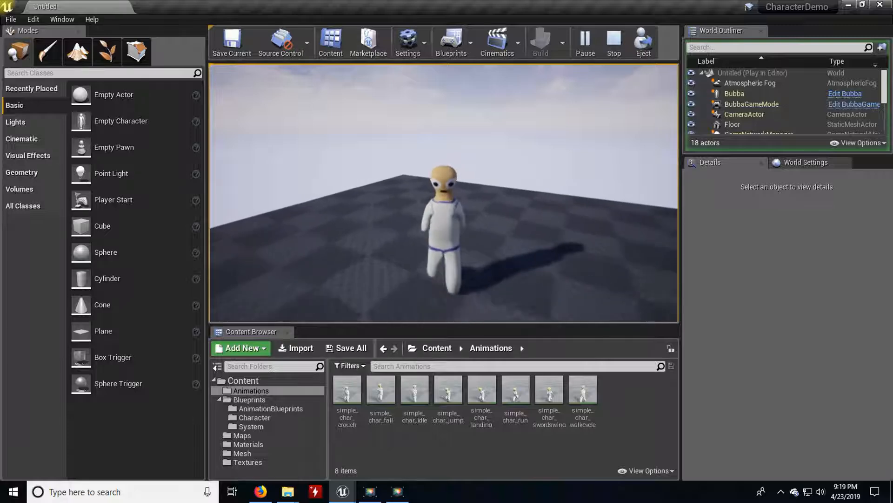
{"action": "key", "text": "d"}
{"action": "key", "text": "w"}
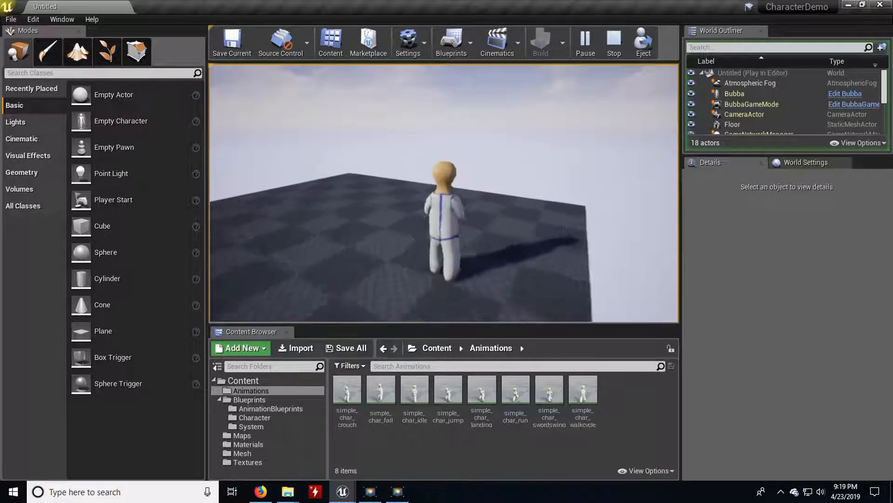
{"action": "key", "text": "a"}
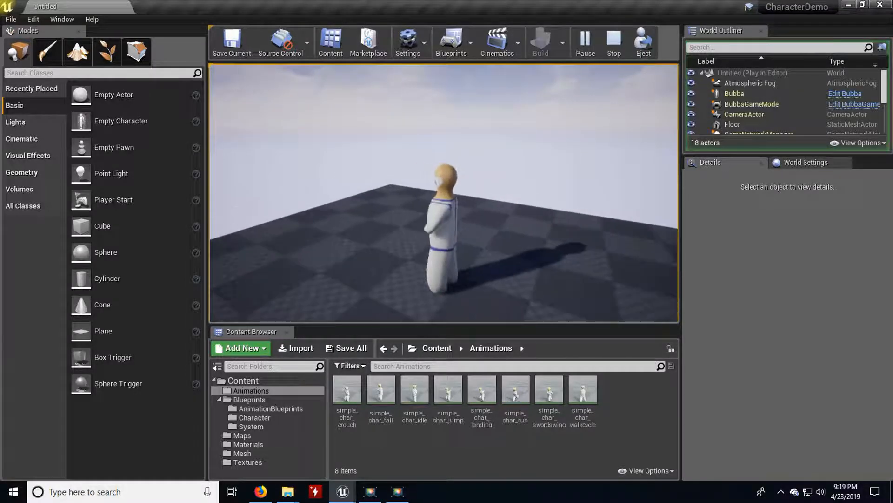
{"action": "key", "text": "Escape"}
- Return to the Bubba blueprint and insert a Disable Input node between Stop Movement Immediately and the Delay
{"action": "mouse_move", "coordinate": [339, 494]}
{"action": "left_click", "coordinate": [374, 458]}
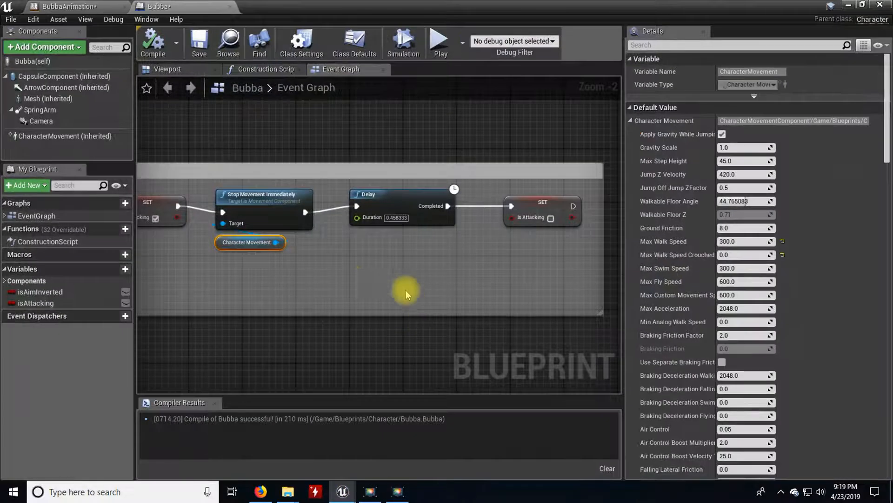
{"action": "left_click_drag", "start_coordinate": [306, 213], "coordinate": [331, 278]}
{"action": "type", "text": "d"}
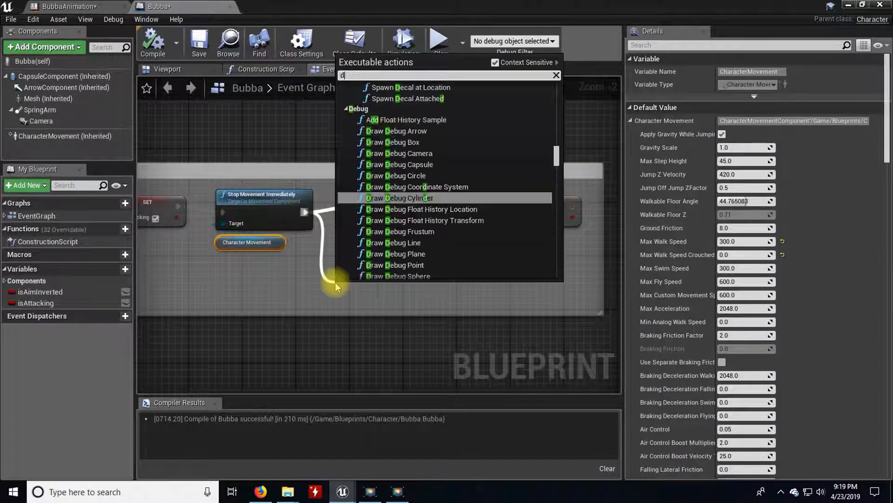
{"action": "type", "text": "isable inp"}
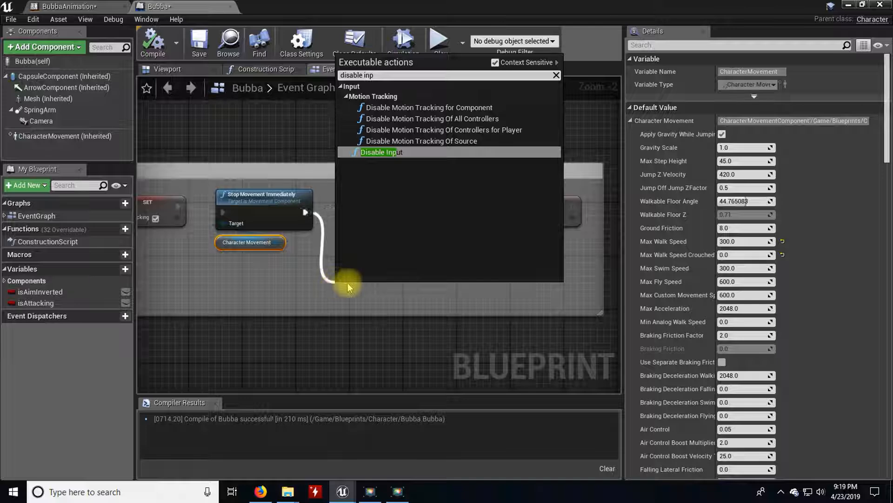
{"action": "left_click", "coordinate": [375, 152]}
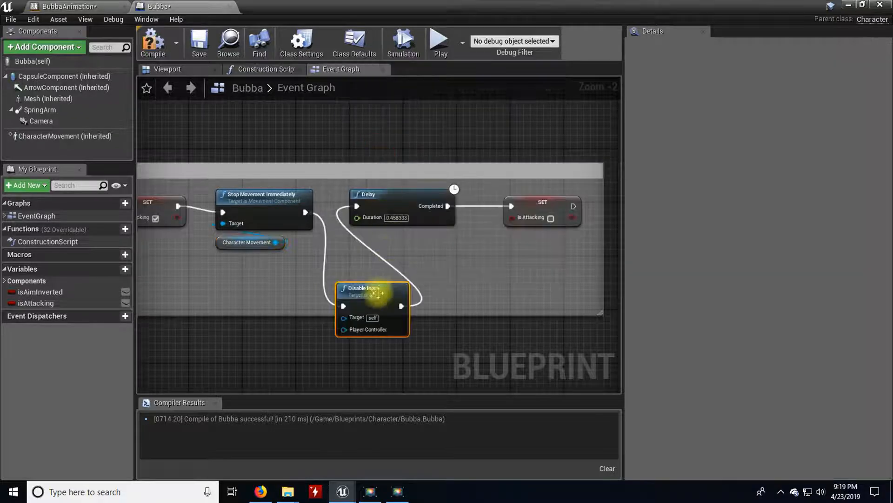
{"action": "left_click_drag", "start_coordinate": [378, 292], "coordinate": [365, 246]}
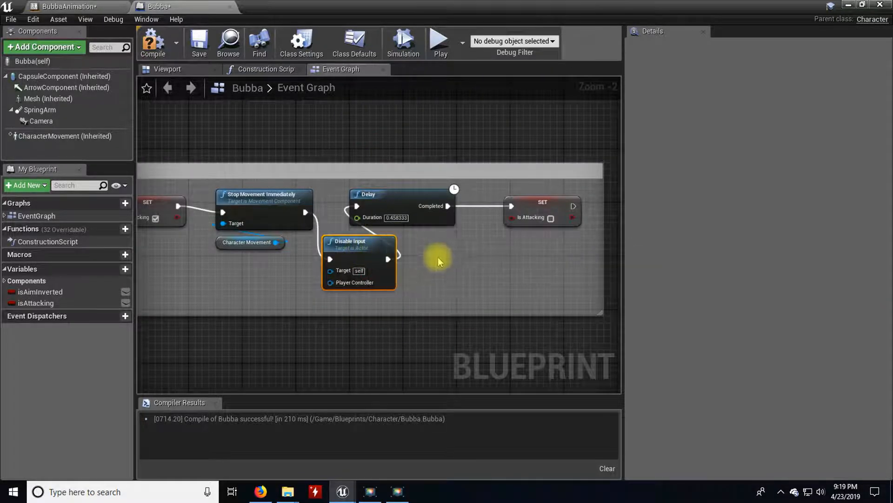
- Widen the Attack comment box, rearrange the nodes so Disable Input fits in the row, and compile Bubba
{"action": "left_click_drag", "start_coordinate": [399, 205], "coordinate": [438, 205]}
{"action": "right_click_drag", "start_coordinate": [494, 262], "coordinate": [455, 254]}
{"action": "left_click_drag", "start_coordinate": [507, 250], "coordinate": [580, 253]}
{"action": "left_click_drag", "start_coordinate": [378, 242], "coordinate": [441, 193]}
{"action": "left_click_drag", "start_coordinate": [262, 241], "coordinate": [269, 195]}
{"action": "left_click_drag", "start_coordinate": [512, 250], "coordinate": [508, 207]}
{"action": "left_click_drag", "start_coordinate": [405, 192], "coordinate": [372, 193]}
{"action": "right_click_drag", "start_coordinate": [335, 257], "coordinate": [445, 253]}
{"action": "left_click", "coordinate": [151, 41]}
- Play-test the level to check how the character behaves with Disable Input in the attack sequence, and end the session
{"action": "left_click", "coordinate": [849, 5]}
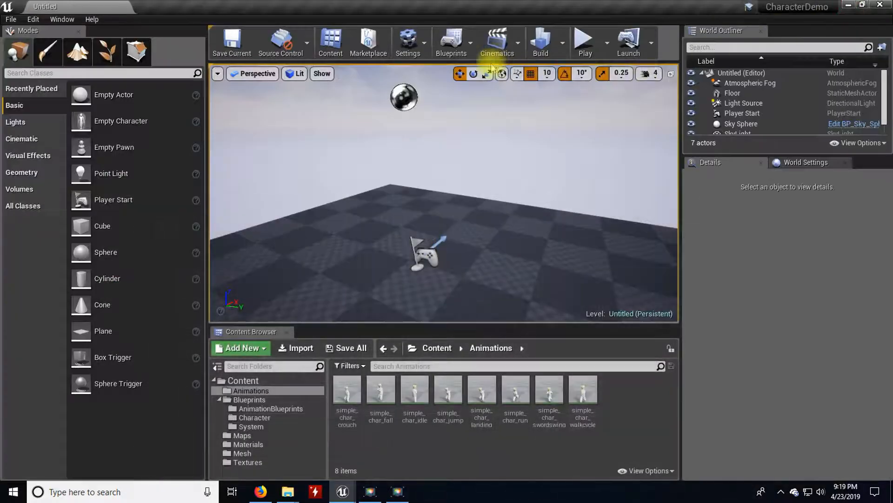
{"action": "left_click", "coordinate": [586, 41]}
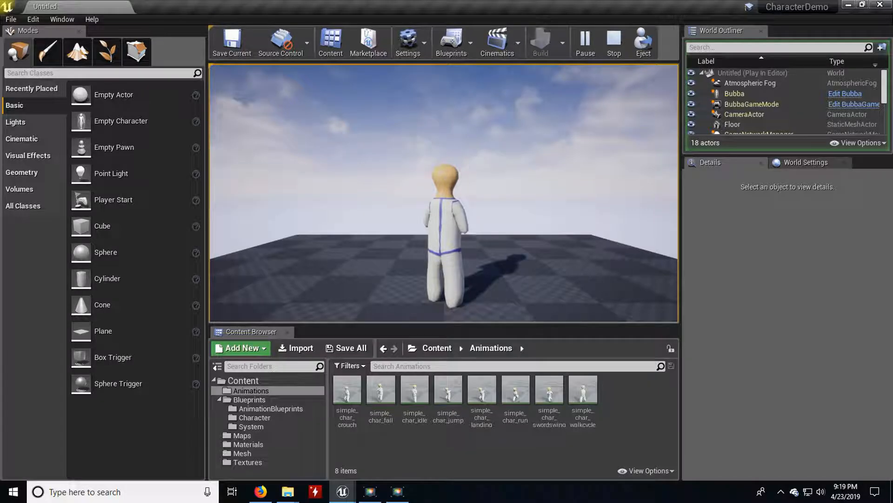
{"action": "key", "text": "Escape"}
- Return to the Bubba blueprint, space out the Delay and final SET nodes, and widen the Attack comment box for more nodes
{"action": "mouse_move", "coordinate": [359, 492]}
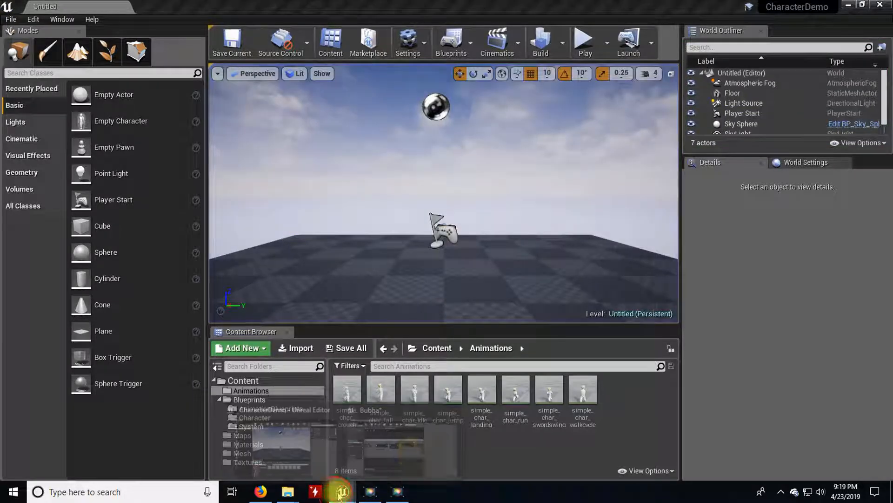
{"action": "left_click", "coordinate": [409, 442]}
{"action": "right_click_drag", "start_coordinate": [368, 273], "coordinate": [296, 282]}
{"action": "left_click_drag", "start_coordinate": [407, 204], "coordinate": [424, 204]}
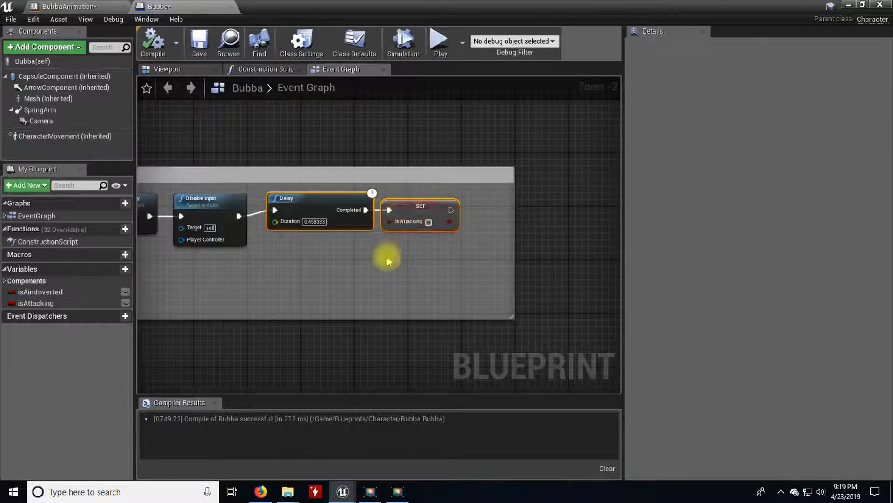
{"action": "left_click_drag", "start_coordinate": [405, 212], "coordinate": [445, 213]}
{"action": "right_click_drag", "start_coordinate": [488, 266], "coordinate": [368, 254]}
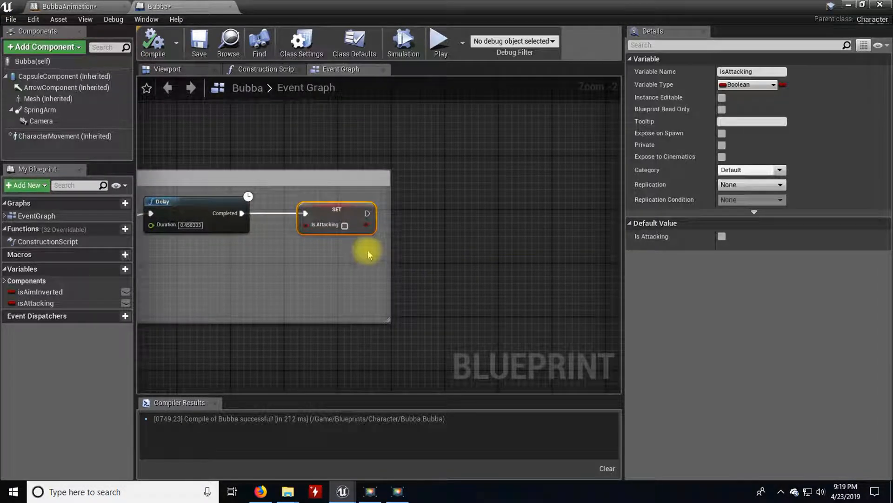
{"action": "left_click_drag", "start_coordinate": [390, 242], "coordinate": [478, 246]}
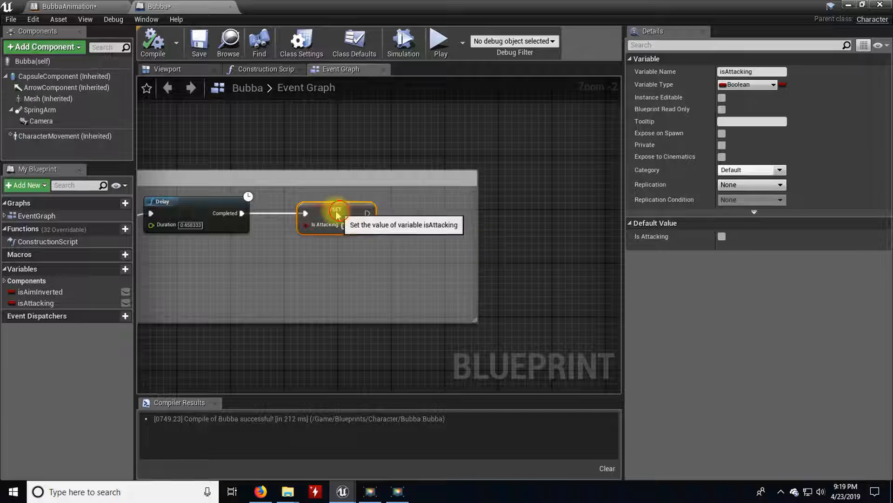
{"action": "left_click_drag", "start_coordinate": [339, 210], "coordinate": [311, 215]}
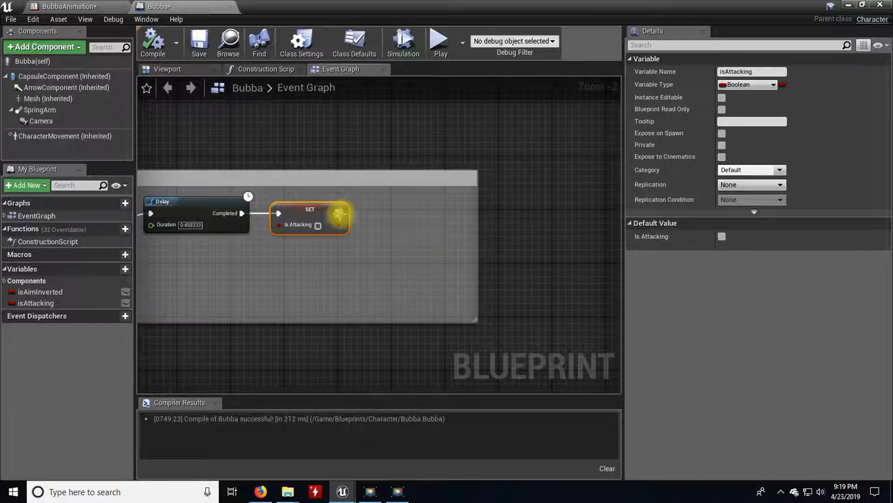
- Add a Set Movement Mode (CharacterMovement) node after the final SET, set its mode to Walking, and widen the comment box around it
{"action": "left_click_drag", "start_coordinate": [404, 214], "coordinate": [383, 213]}
{"action": "type", "text": "set movement mode"}
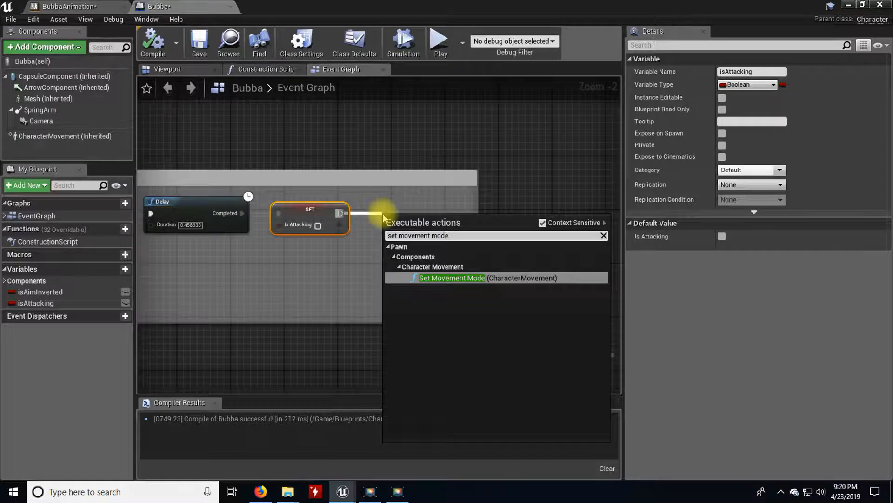
{"action": "key", "text": "Return"}
{"action": "left_click_drag", "start_coordinate": [475, 290], "coordinate": [543, 289]}
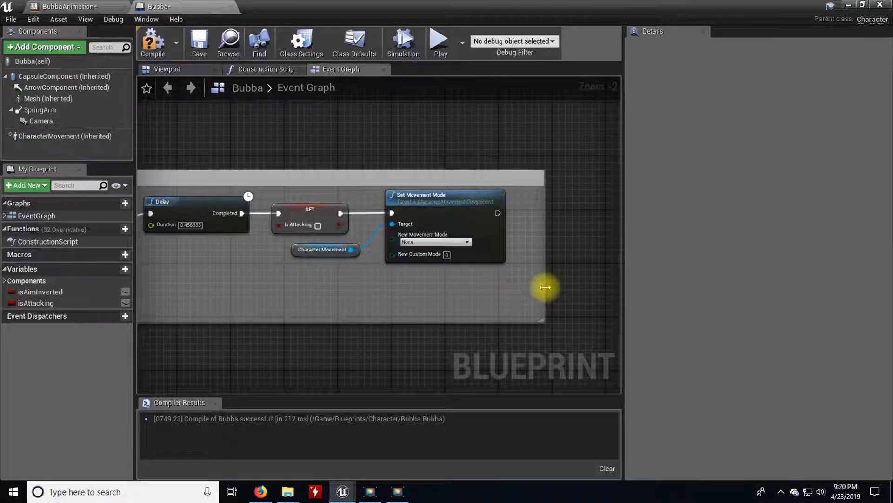
{"action": "left_click", "coordinate": [463, 242]}
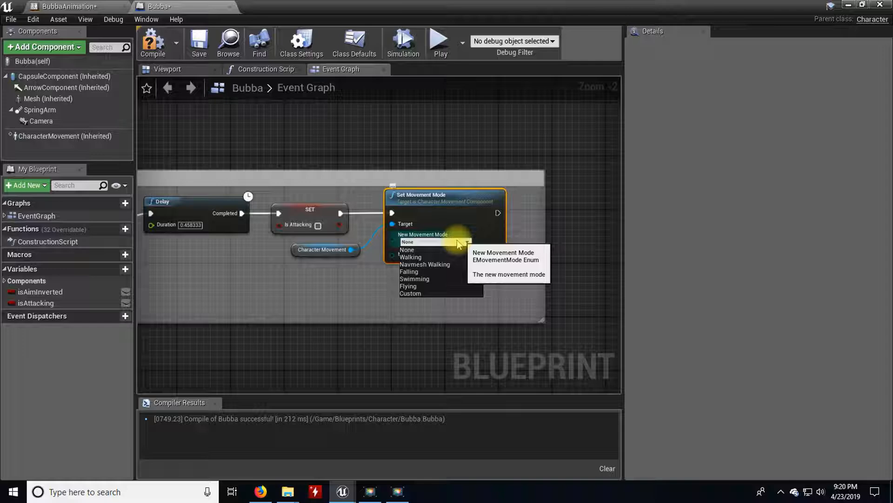
{"action": "left_click", "coordinate": [425, 257]}
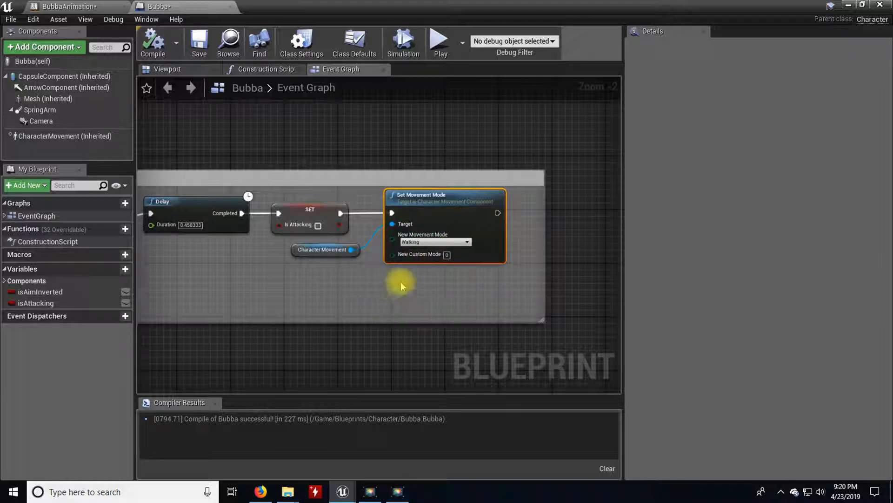
- Add an Enable Input node after Set Movement Mode, extend the comment box around it, and compile Bubba
{"action": "left_click_drag", "start_coordinate": [498, 212], "coordinate": [540, 212]}
{"action": "type", "text": "ena"}
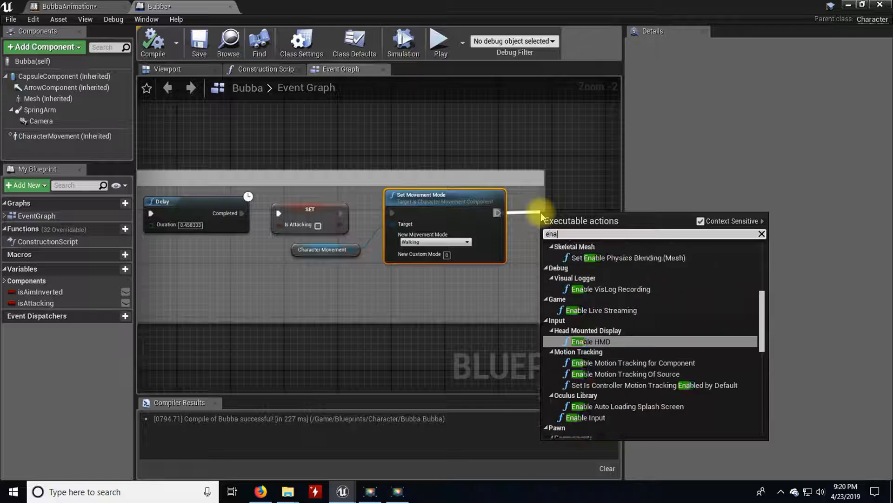
{"action": "type", "text": "ble in"}
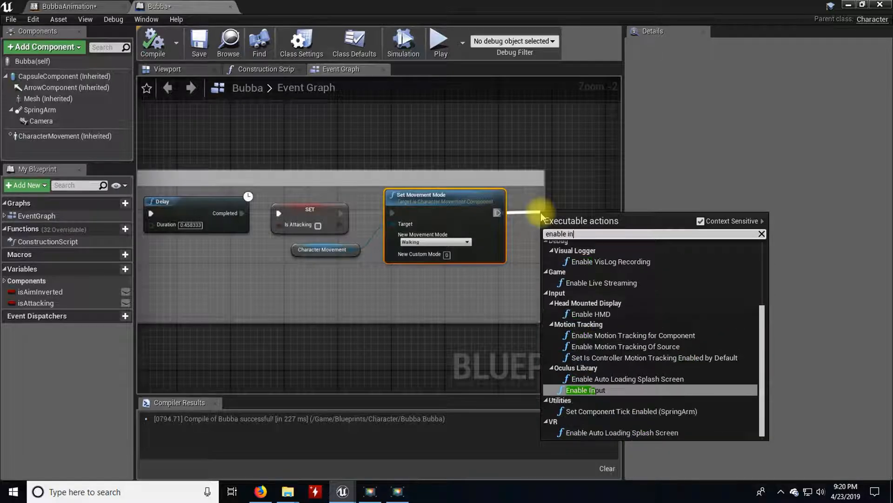
{"action": "type", "text": "pu"}
{"action": "left_click", "coordinate": [594, 342]}
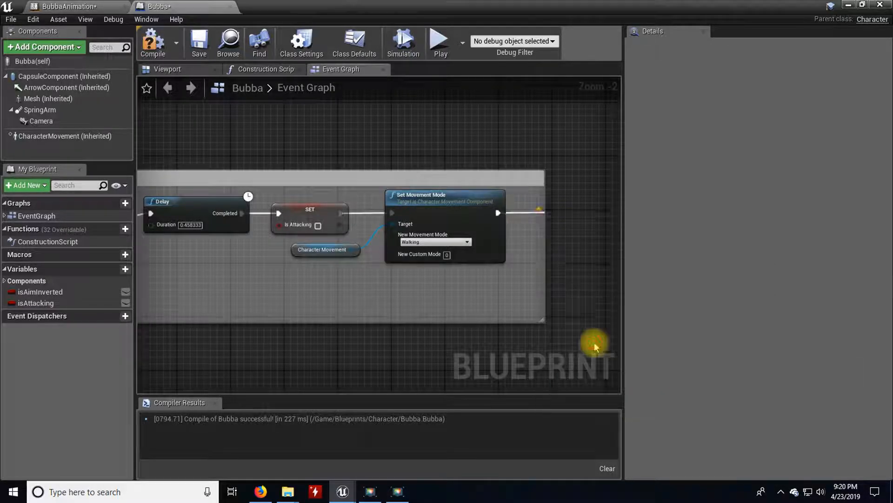
{"action": "left_click_drag", "start_coordinate": [546, 258], "coordinate": [615, 257]}
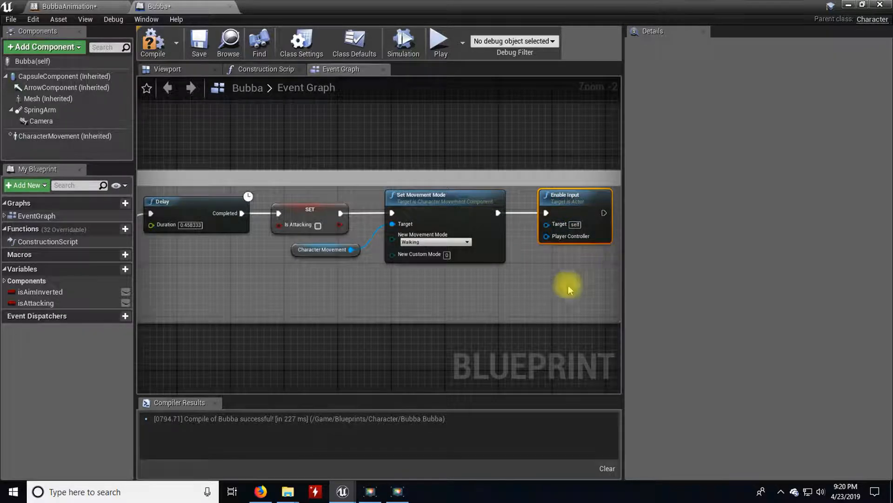
{"action": "right_click_drag", "start_coordinate": [568, 285], "coordinate": [525, 268]}
{"action": "left_click", "coordinate": [152, 41]}
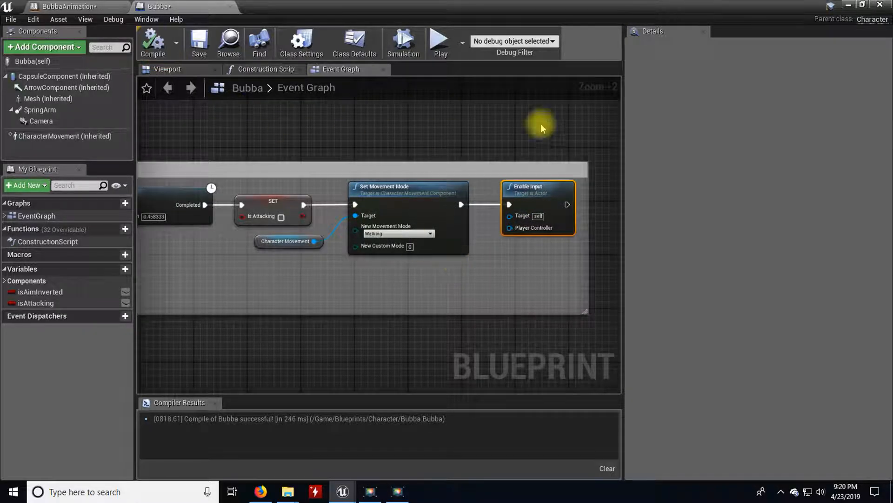
- Play-test the level, moving in all directions and attacking repeatedly to check that control returns after each swing, and end the session
{"action": "left_click", "coordinate": [848, 6]}
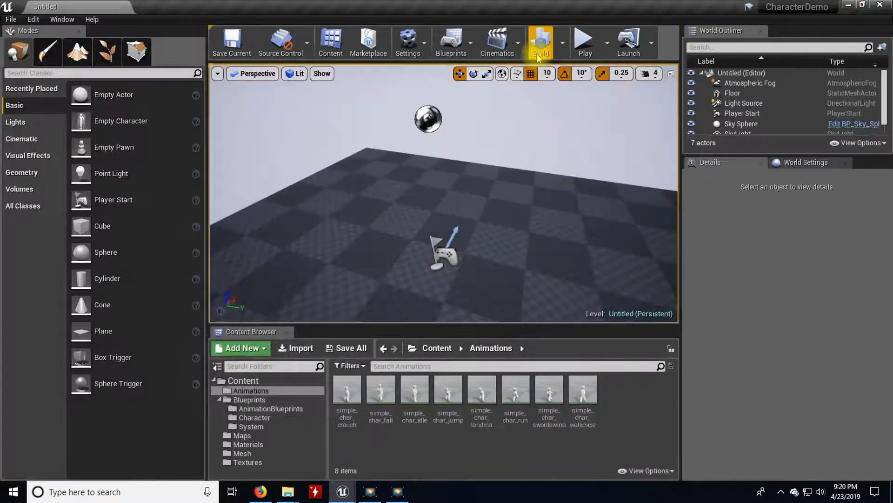
{"action": "left_click", "coordinate": [585, 42]}
{"action": "key", "text": "a"}
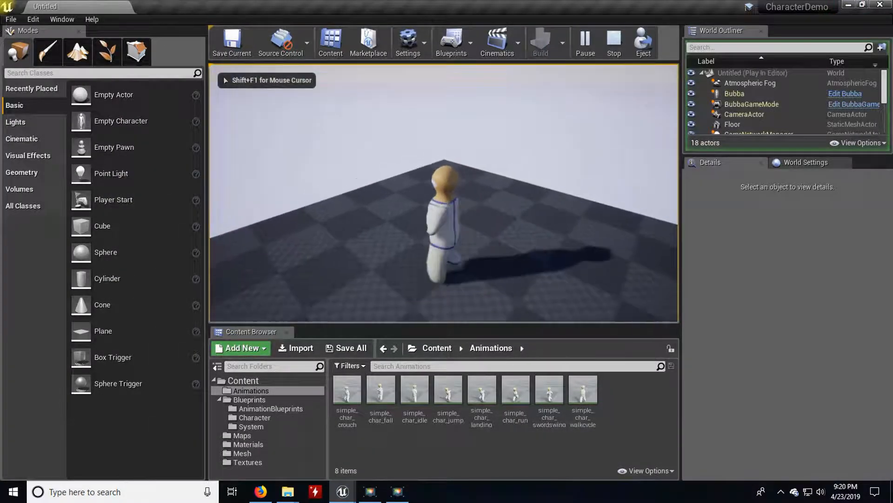
{"action": "key", "text": "s"}
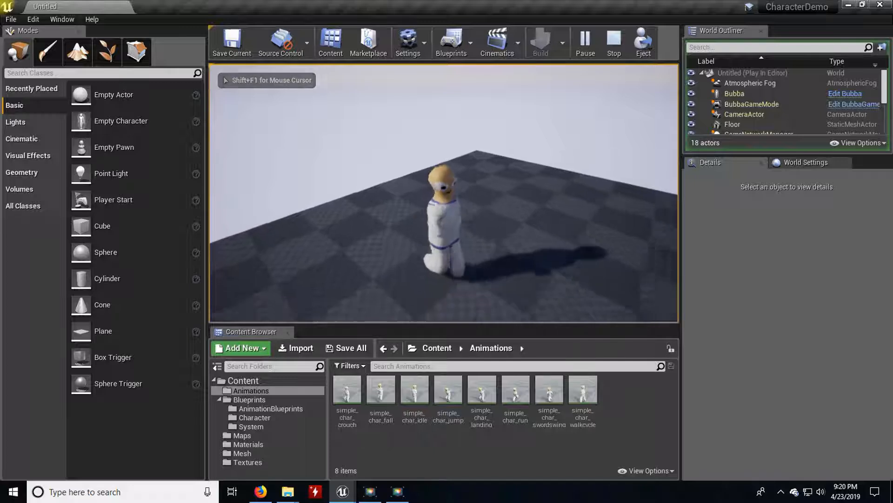
{"action": "key", "text": "d"}
{"action": "key", "text": "w"}
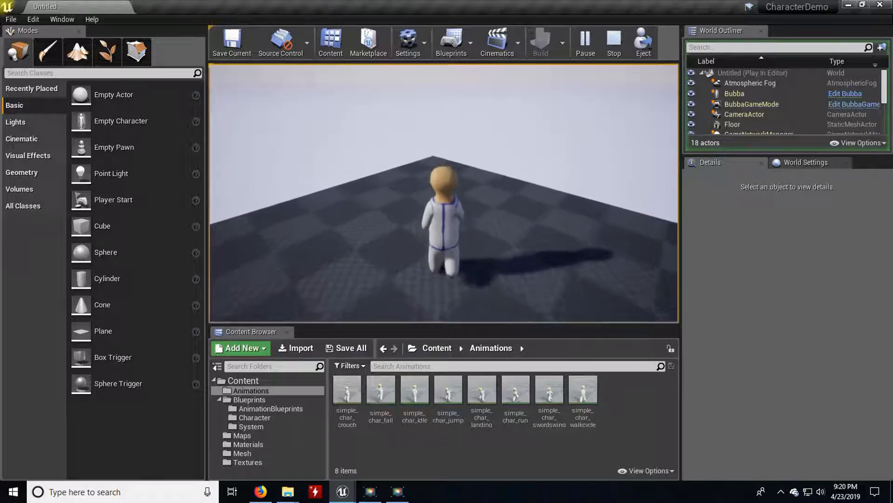
{"action": "key", "text": "a"}
{"action": "key", "text": "s"}
{"action": "key", "text": "w"}
{"action": "key", "text": "a"}
{"action": "key", "text": "s"}
{"action": "left_click", "coordinate": [382, 283]}
{"action": "key", "text": "w"}
{"action": "left_click", "coordinate": [383, 284]}
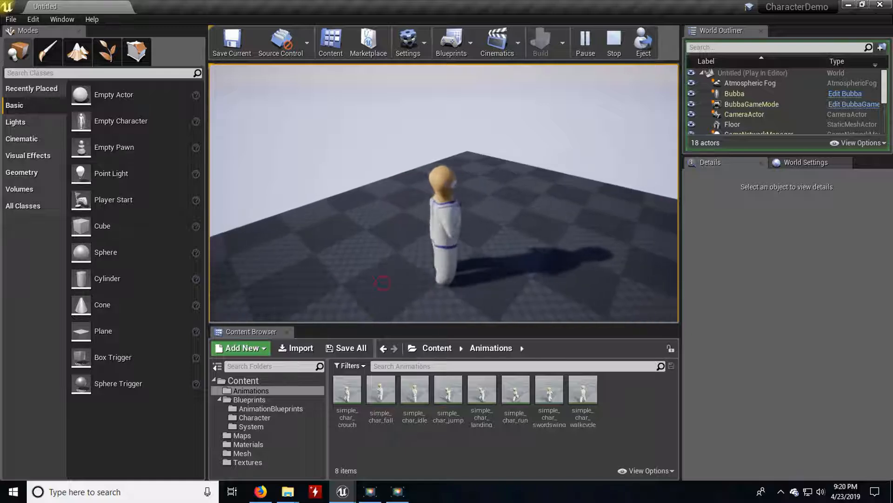
{"action": "key", "text": "a"}
{"action": "left_click", "coordinate": [382, 283]}
{"action": "key", "text": "s"}
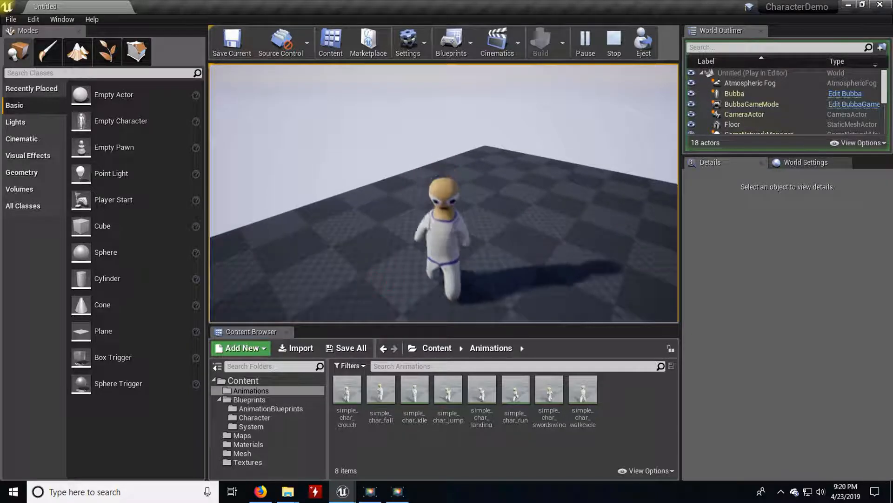
{"action": "key", "text": "d"}
{"action": "left_click", "coordinate": [383, 283]}
{"action": "key", "text": "w"}
{"action": "key", "text": "s"}
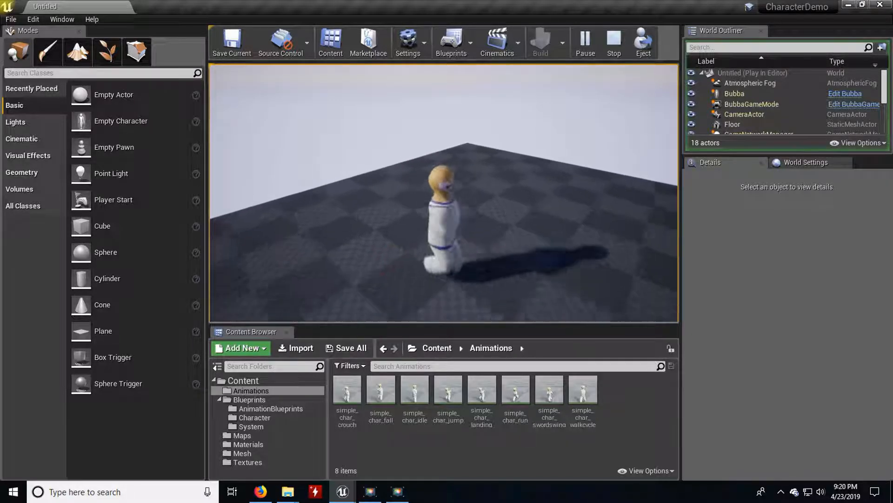
{"action": "key", "text": "a"}
{"action": "left_click", "coordinate": [381, 284]}
{"action": "key", "text": "s"}
{"action": "key", "text": "a"}
{"action": "left_click", "coordinate": [381, 283]}
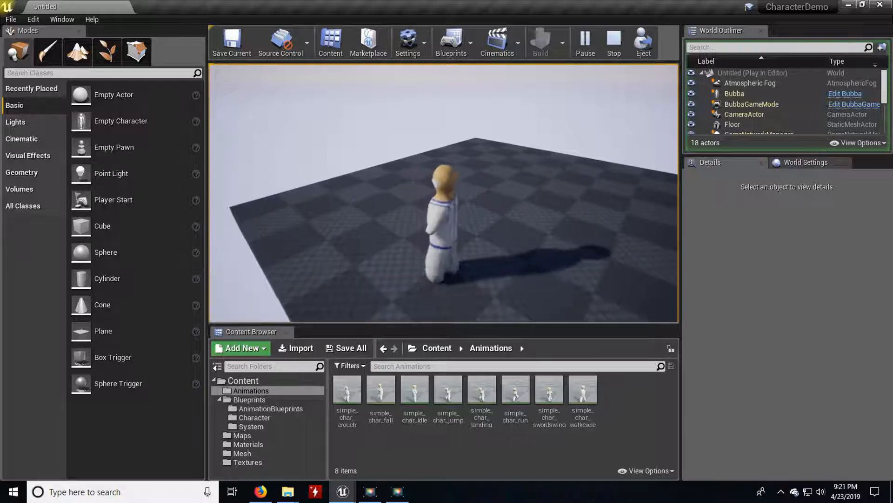
{"action": "key", "text": "w"}
{"action": "key", "text": "d"}
{"action": "left_click", "coordinate": [381, 282]}
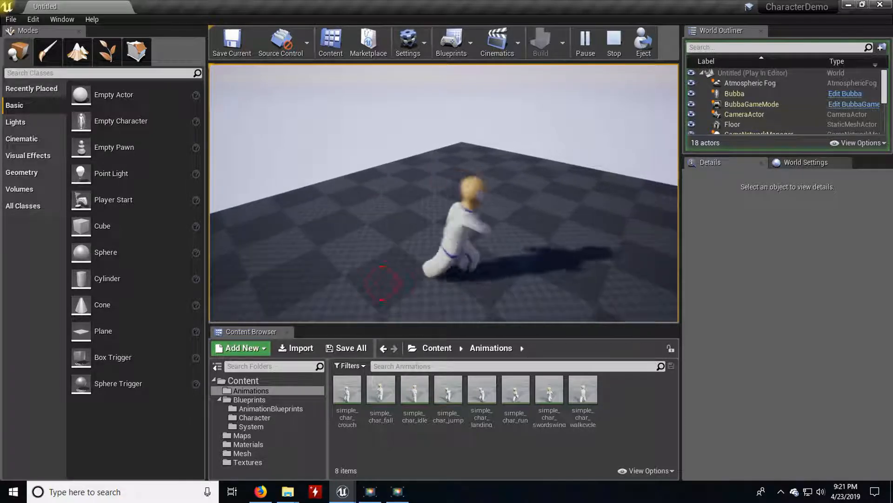
{"action": "left_click", "coordinate": [381, 283]}
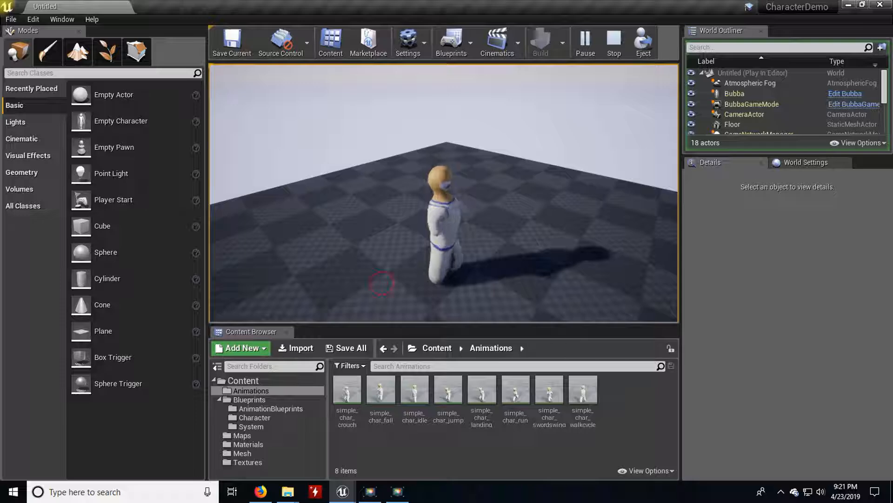
{"action": "left_click", "coordinate": [394, 216]}
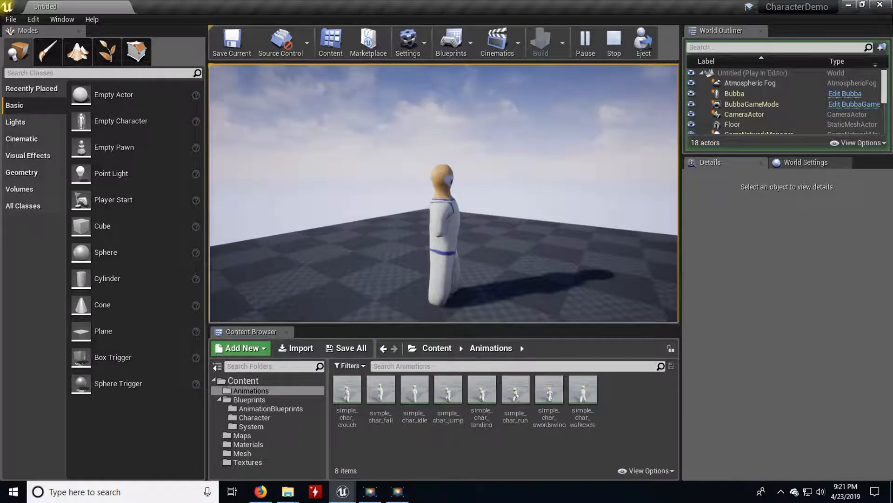
{"action": "key", "text": "Escape"}
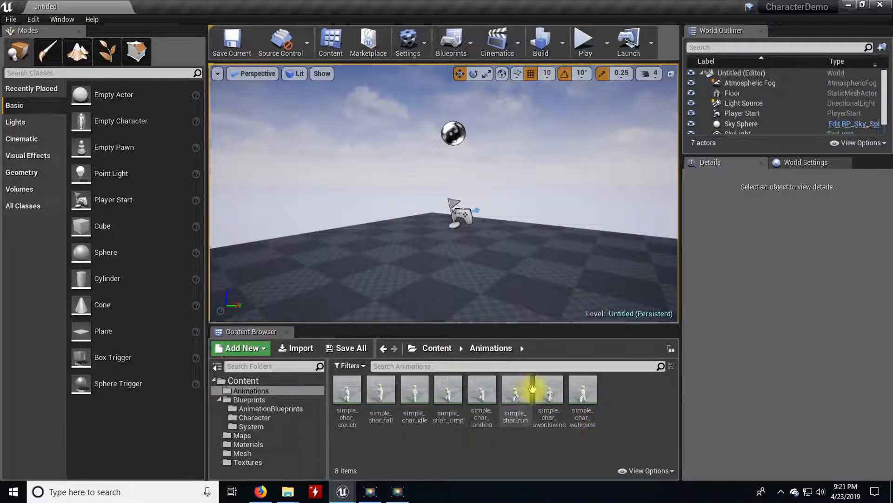
- Open the simple_char_swordswing animation, pause it, select the pelvis bone and scrub from start to end to examine how the pelvis moves
{"action": "double_click", "coordinate": [554, 397]}
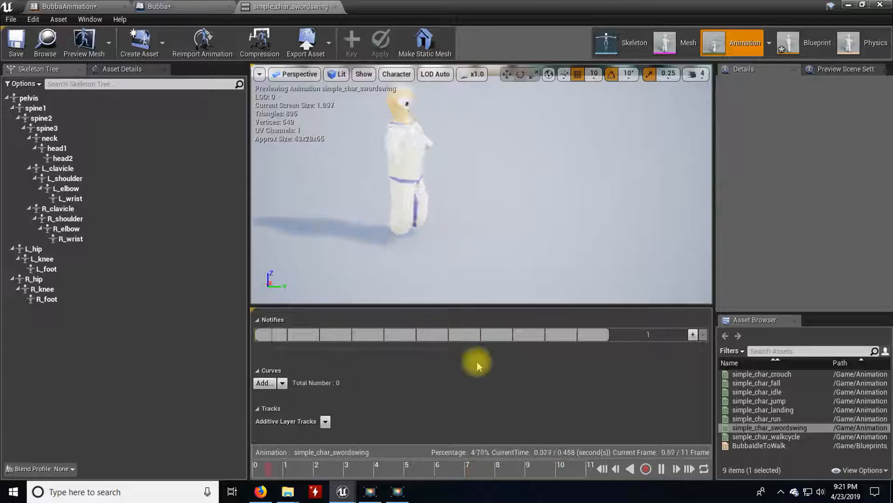
{"action": "left_click", "coordinate": [661, 468]}
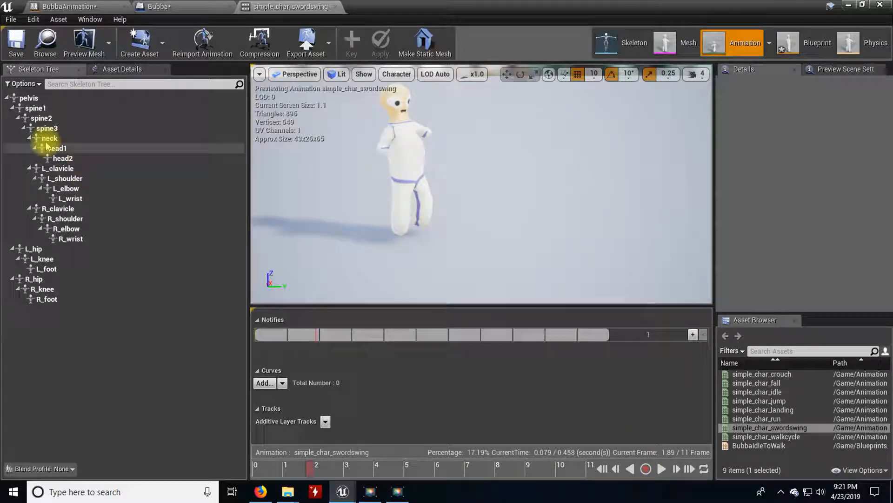
{"action": "left_click", "coordinate": [26, 98]}
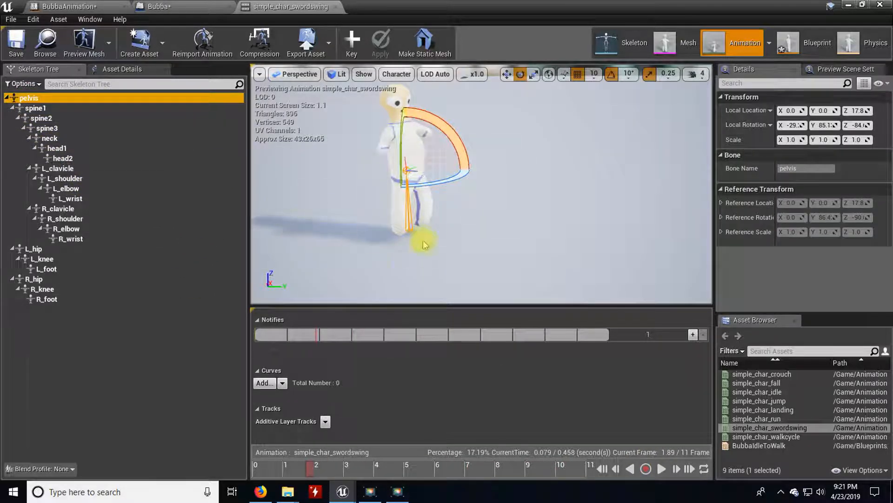
{"action": "right_click_drag", "start_coordinate": [407, 234], "coordinate": [367, 218]}
{"action": "left_click_drag", "start_coordinate": [276, 470], "coordinate": [602, 470]}
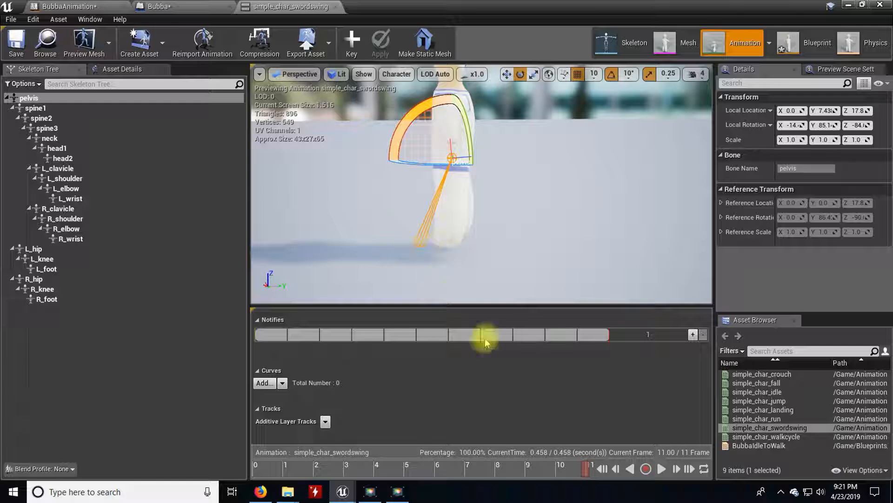
{"action": "left_click", "coordinate": [254, 469]}
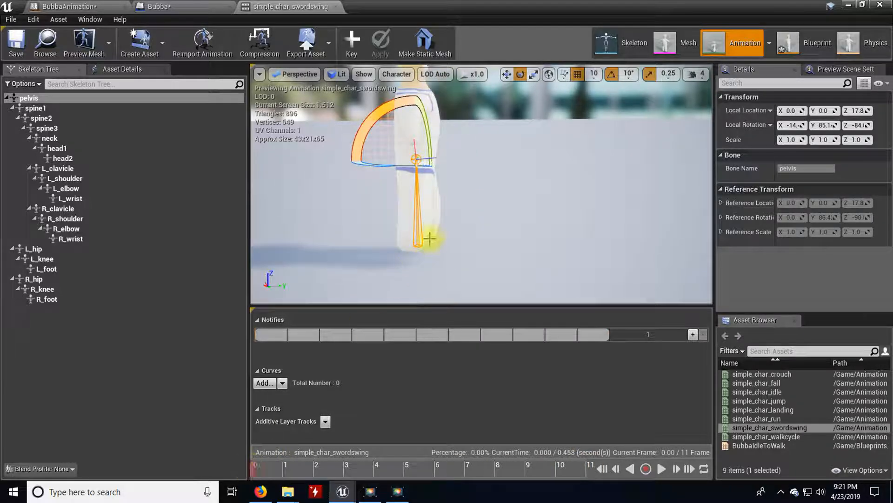
{"action": "left_click_drag", "start_coordinate": [394, 258], "coordinate": [344, 228]}
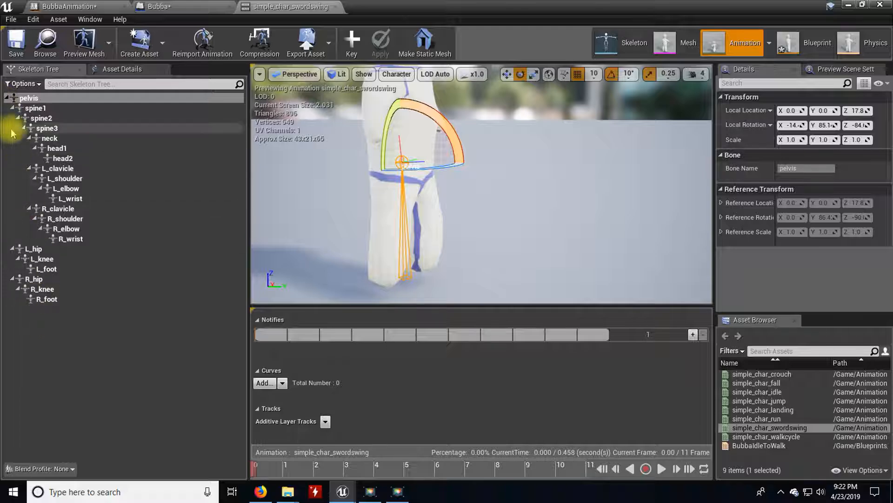
- Enable root motion on the simple_char_swordswing animation with Root Motion Root Lock at Ref Pose, scrub through the swing, and save the asset
{"action": "left_click", "coordinate": [131, 71]}
{"action": "scroll", "coordinate": [206, 230], "scroll_direction": "down", "scroll_amount": 5}
{"action": "scroll", "coordinate": [206, 231], "scroll_direction": "down", "scroll_amount": 5}
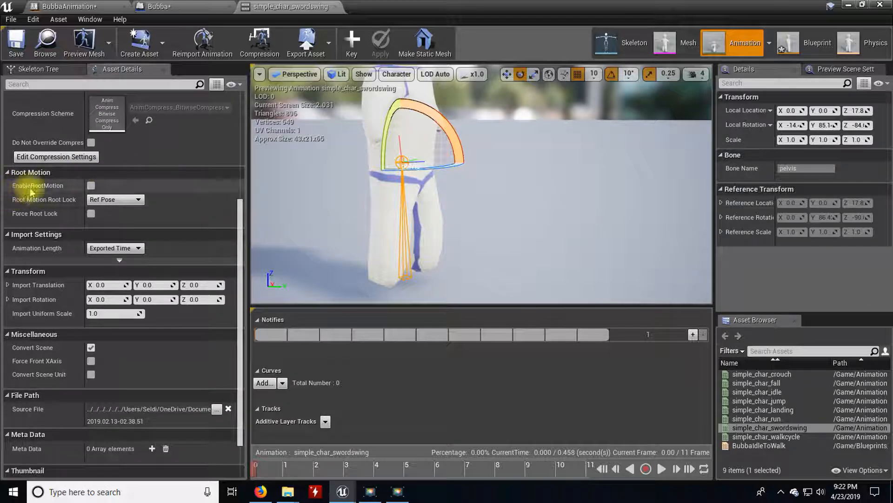
{"action": "left_click", "coordinate": [91, 185]}
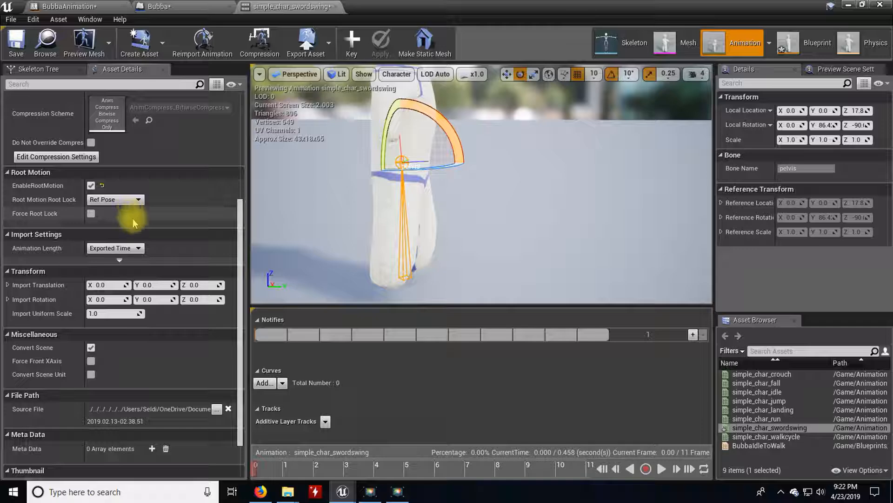
{"action": "left_click", "coordinate": [138, 200]}
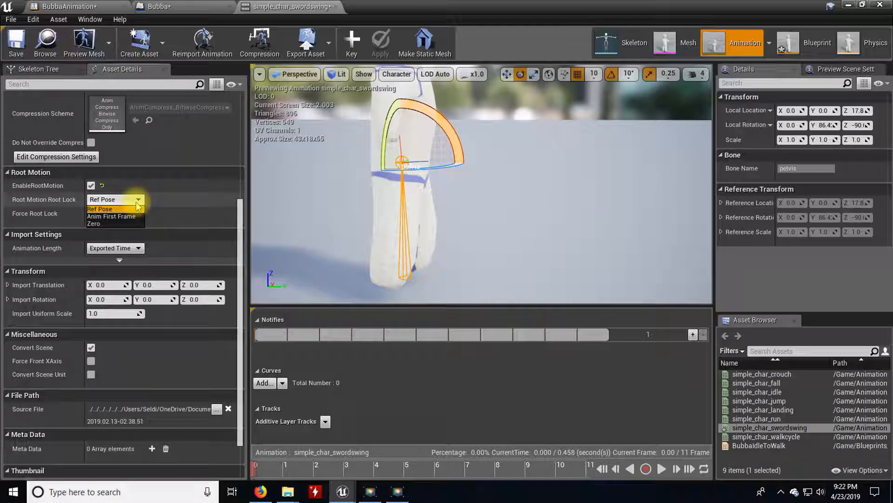
{"action": "left_click", "coordinate": [137, 209]}
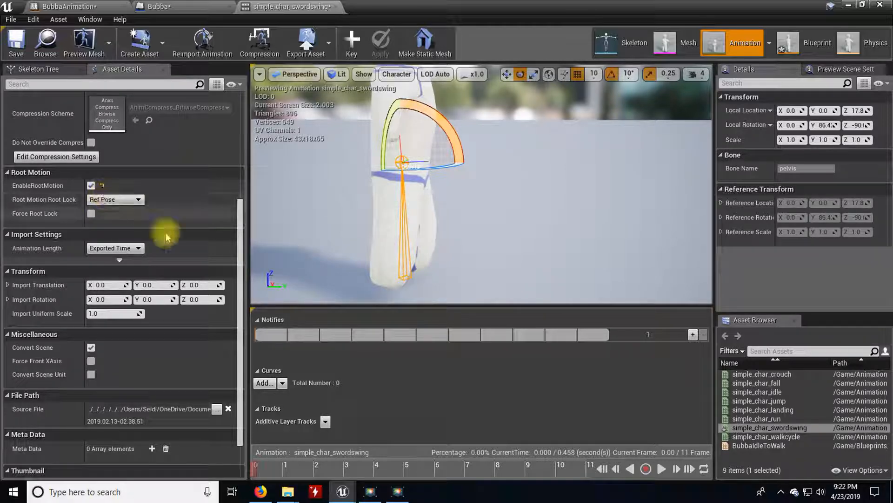
{"action": "left_click_drag", "start_coordinate": [261, 471], "coordinate": [596, 468]}
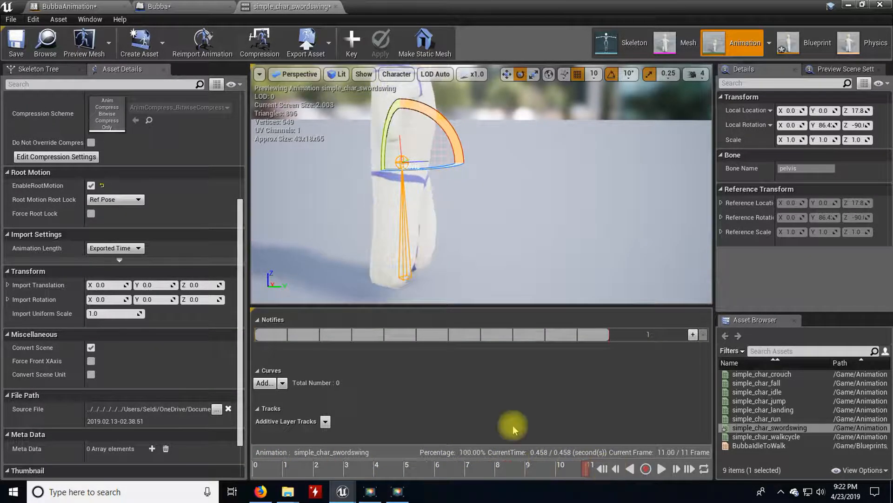
{"action": "left_click", "coordinate": [16, 43]}
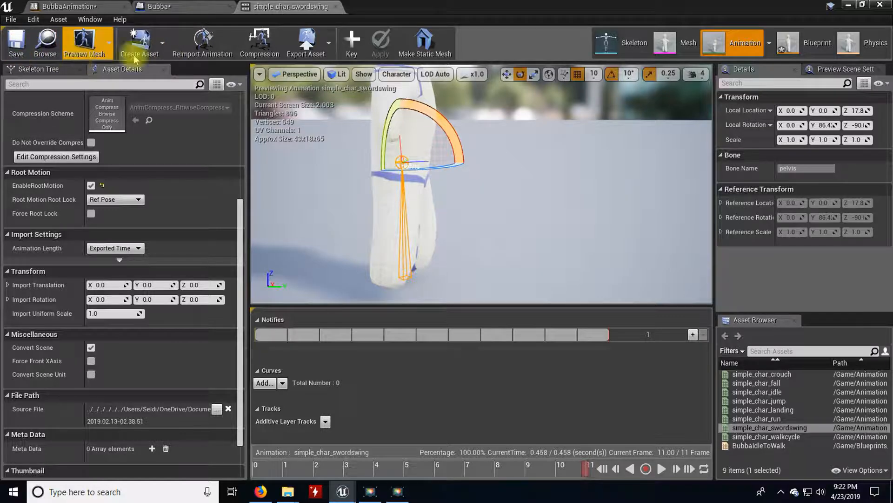
- In the BubbaAnimation blueprint, set Root Motion Mode to Root Motion from Everything, apply it to the defaults, and compile
{"action": "left_click", "coordinate": [72, 7]}
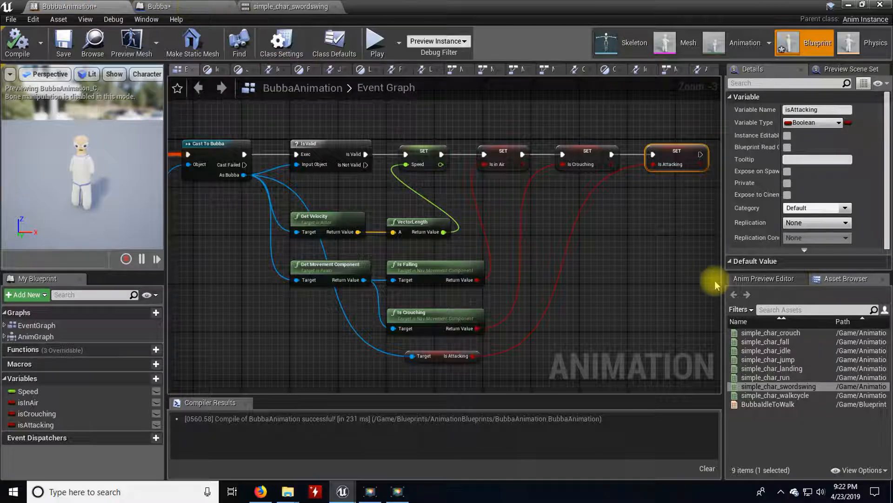
{"action": "left_click", "coordinate": [764, 279]}
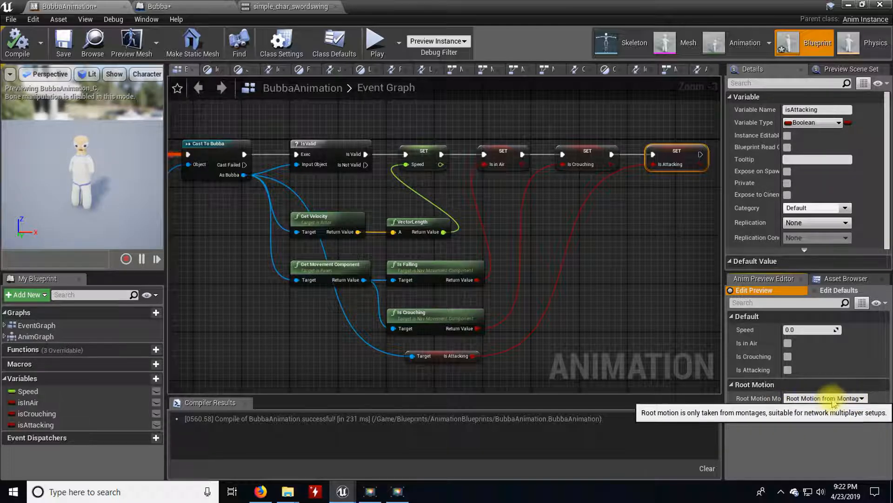
{"action": "left_click", "coordinate": [862, 399]}
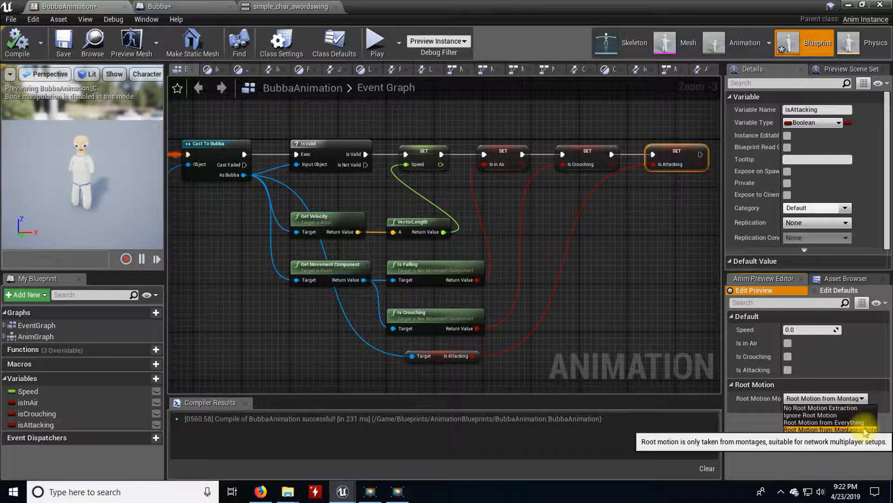
{"action": "left_click", "coordinate": [845, 423]}
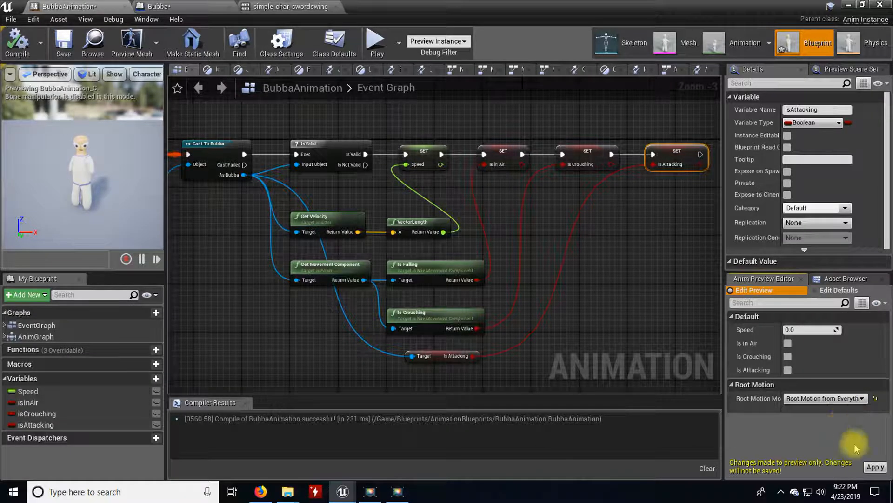
{"action": "left_click", "coordinate": [876, 467]}
{"action": "left_click", "coordinate": [16, 42]}
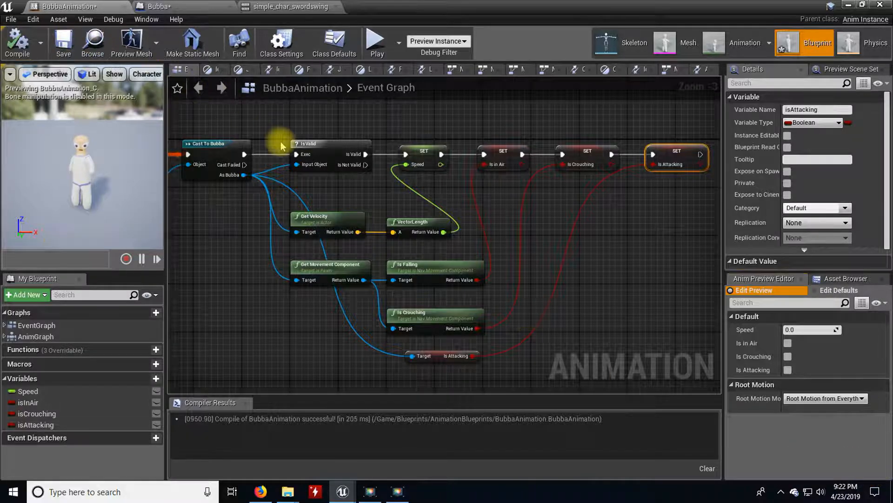
- Start a play-test of the level, walk Bubba around and perform an attack to check the root motion
{"action": "left_click", "coordinate": [848, 5]}
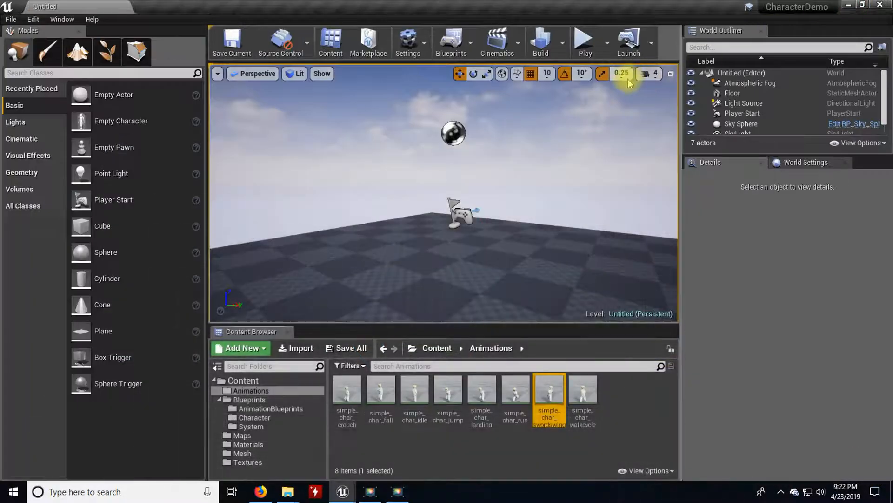
{"action": "left_click", "coordinate": [586, 41]}
{"action": "left_click", "coordinate": [593, 189]}
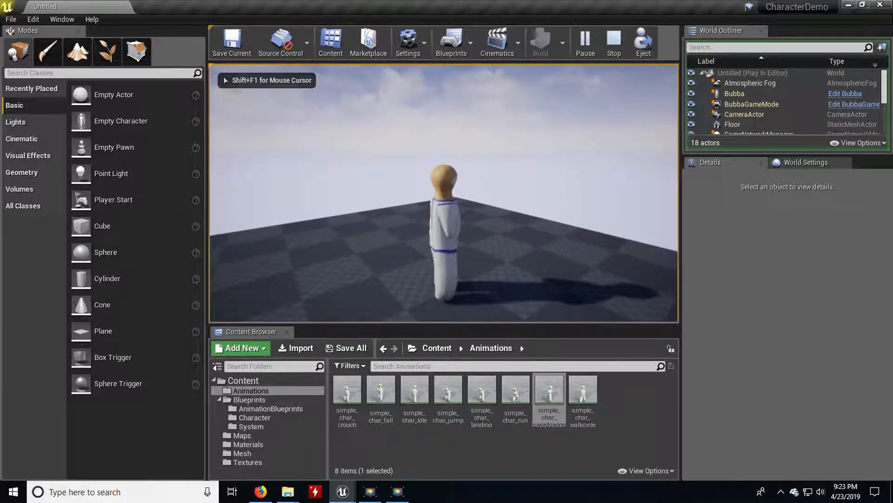
{"action": "key", "text": "w"}
{"action": "right_click", "coordinate": [349, 170]}
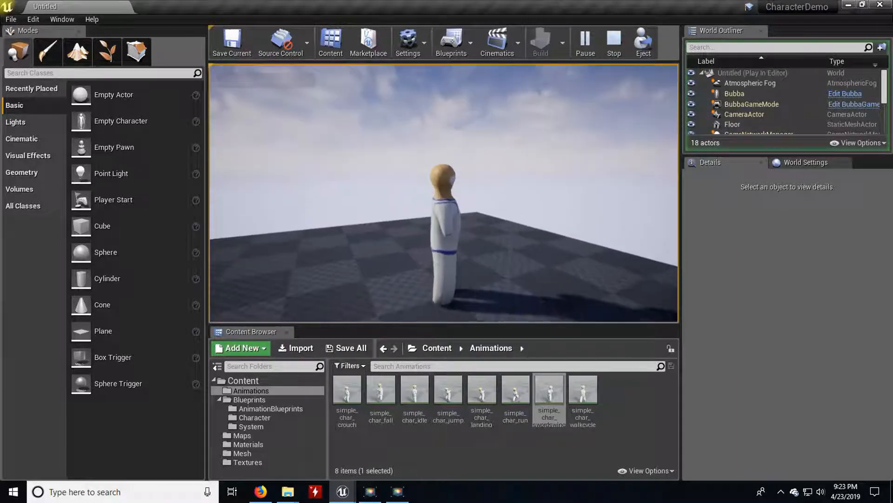
{"action": "key", "text": "d"}
{"action": "key", "text": "s"}
{"action": "left_click", "coordinate": [296, 121]}
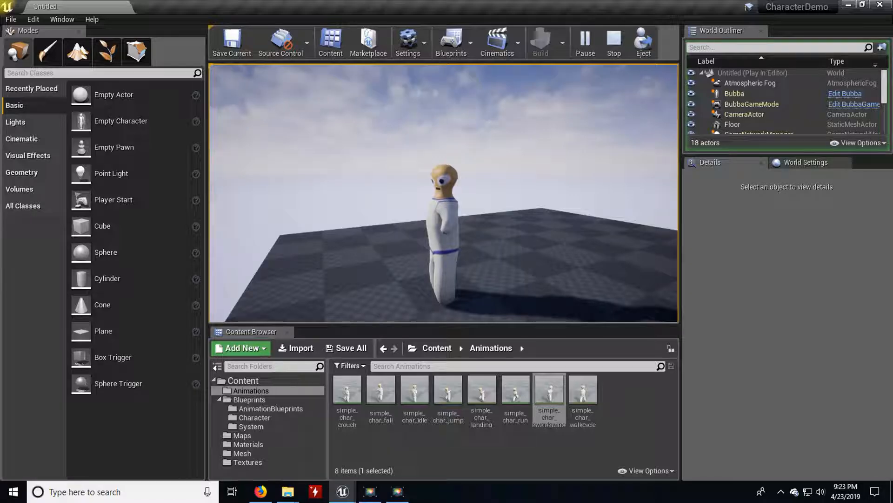
- Run Bubba in different directions and jump several times to check how the other animations behave with root motion
{"action": "key", "text": "s"}
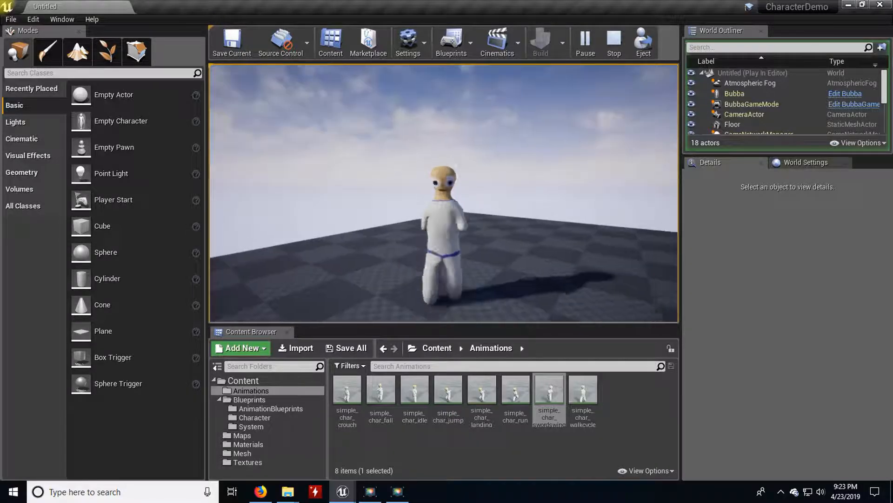
{"action": "key", "text": "d"}
{"action": "key", "text": "w"}
{"action": "key", "text": "space"}
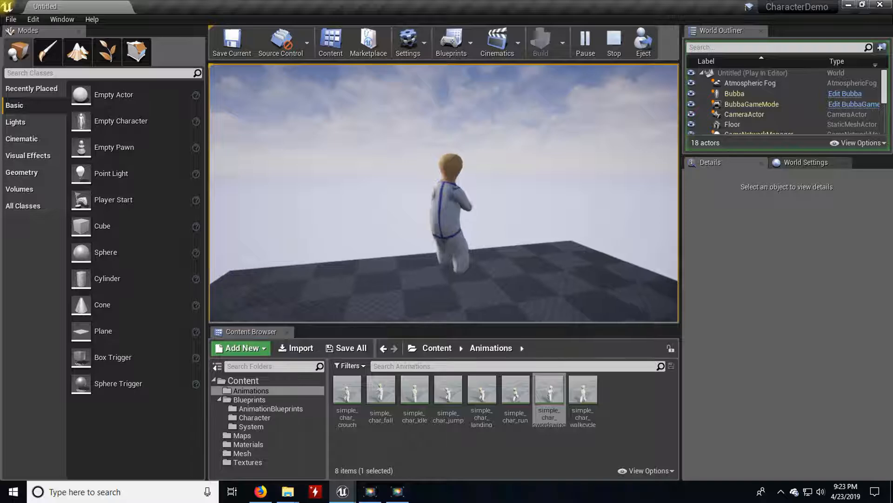
{"action": "key", "text": "d"}
{"action": "key", "text": "space"}
{"action": "key", "text": "a"}
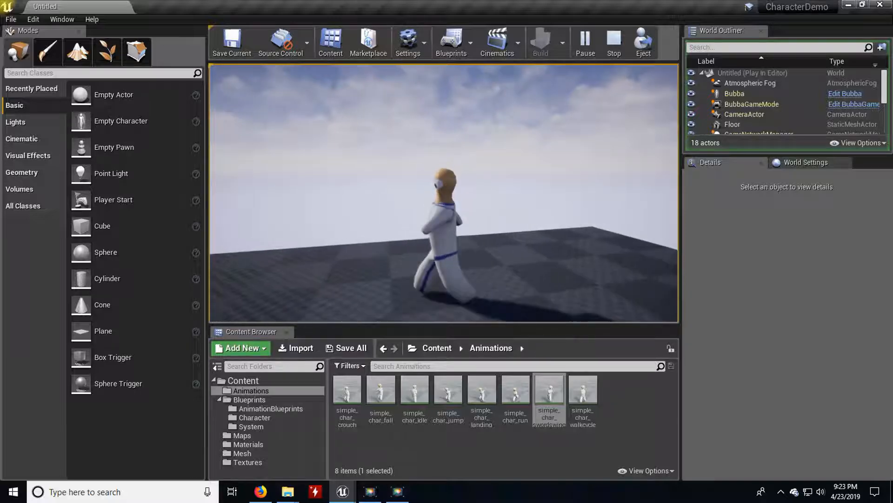
{"action": "key", "text": "s"}
{"action": "key", "text": "d"}
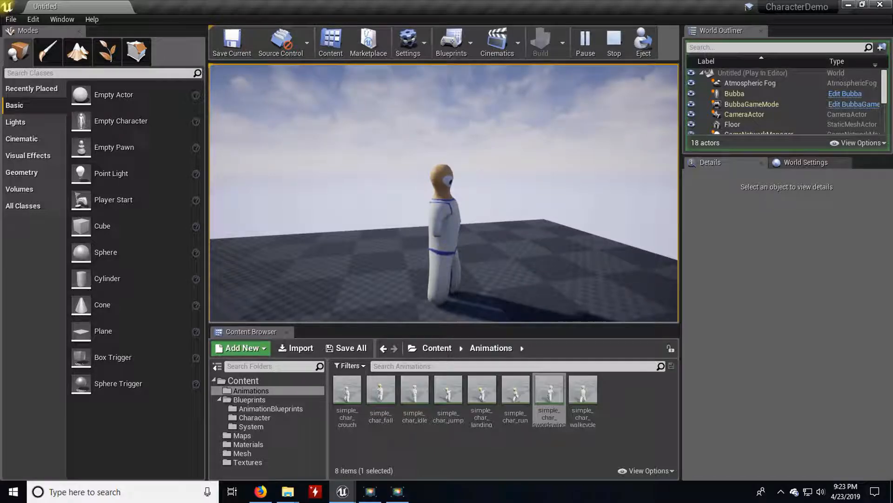
{"action": "key", "text": "a"}
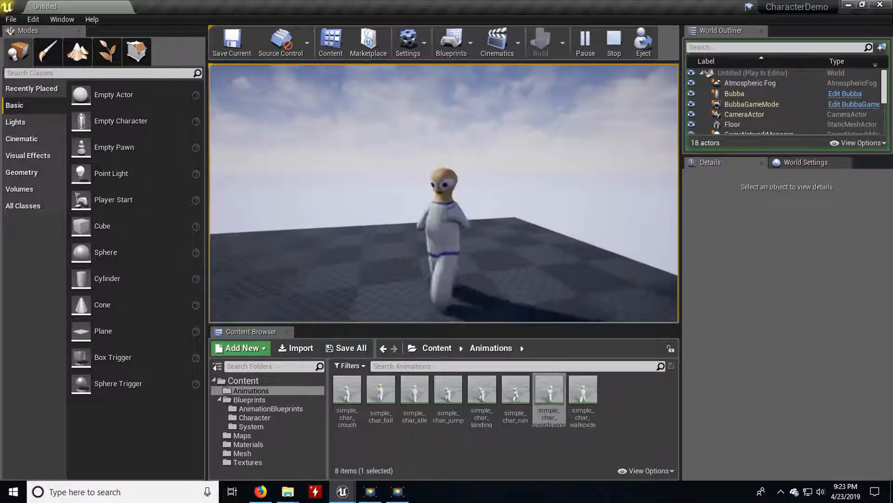
- Swing the sword repeatedly while viewing Bubba from different camera angles, and end the play session
{"action": "left_click", "coordinate": [283, 121]}
{"action": "left_click", "coordinate": [283, 121]}
{"action": "left_click", "coordinate": [283, 121]}
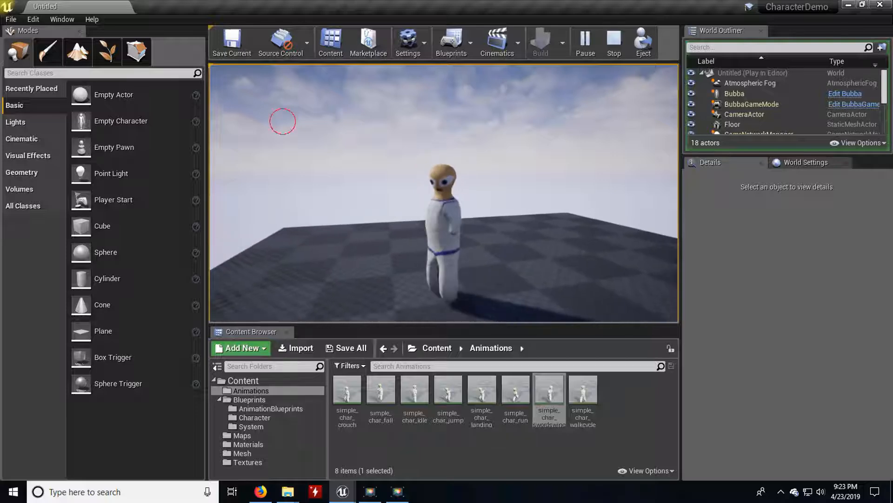
{"action": "left_click", "coordinate": [242, 207]}
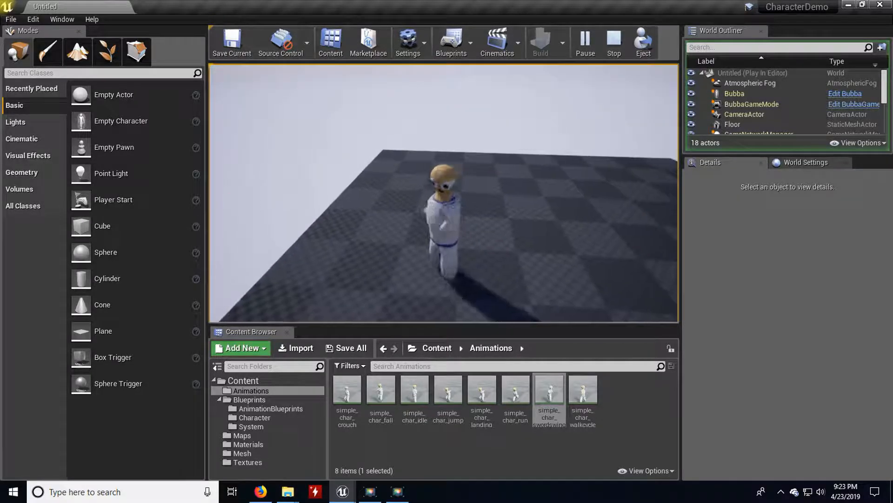
{"action": "left_click", "coordinate": [242, 207]}
{"action": "left_click", "coordinate": [241, 206]}
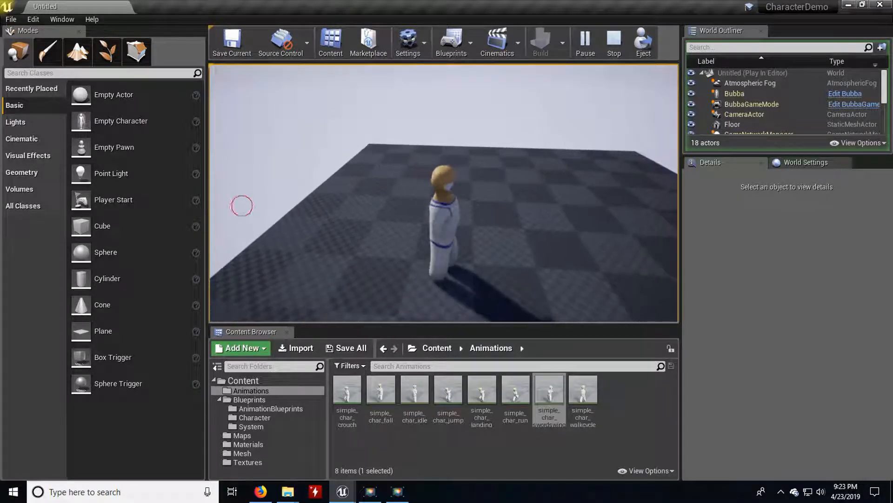
{"action": "left_click", "coordinate": [241, 205]}
{"action": "left_click", "coordinate": [242, 205]}
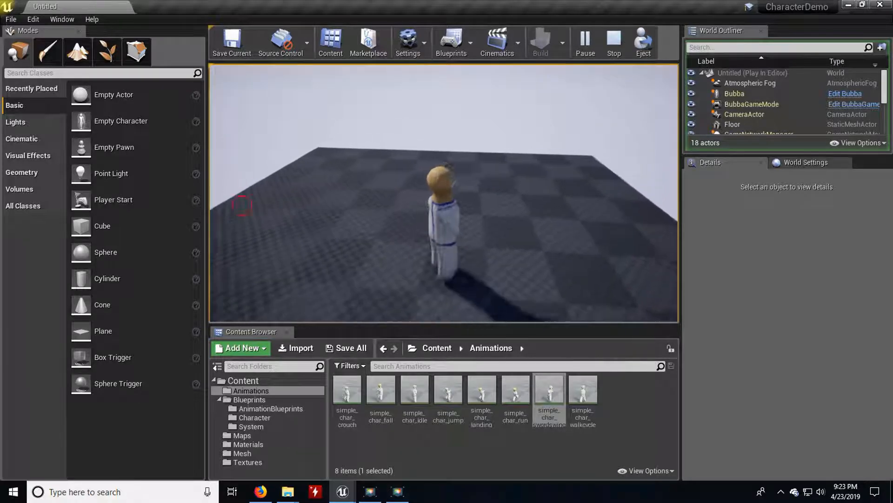
{"action": "left_click", "coordinate": [242, 206]}
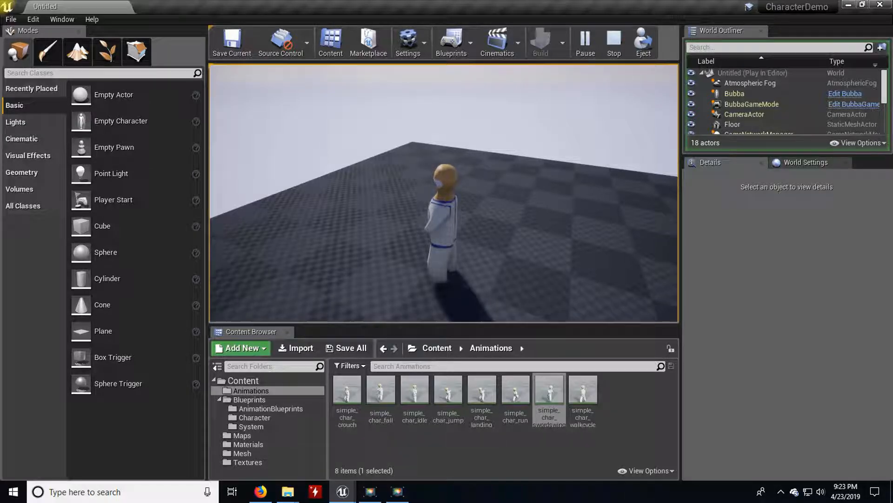
{"action": "left_click", "coordinate": [355, 188]}
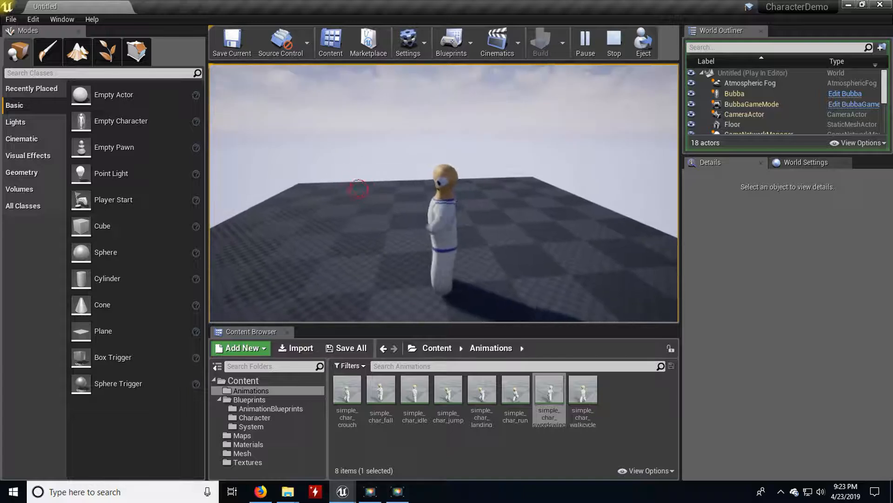
{"action": "left_click", "coordinate": [362, 190]}
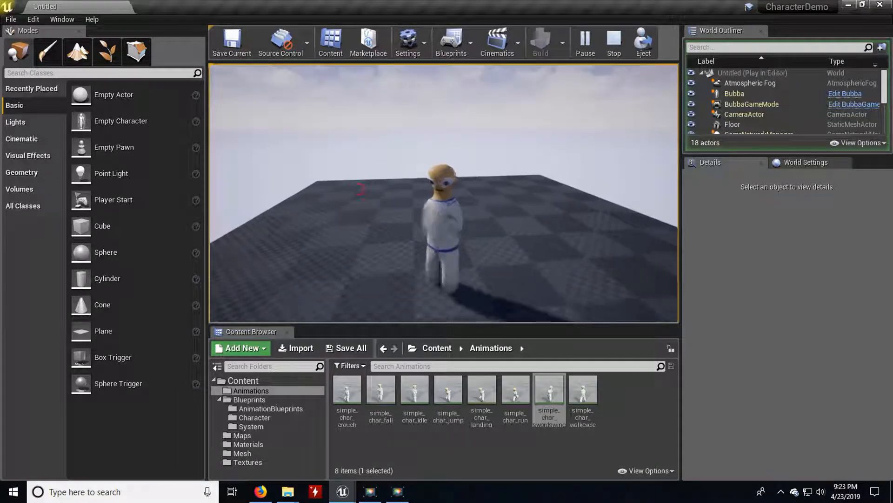
{"action": "left_click", "coordinate": [361, 188]}
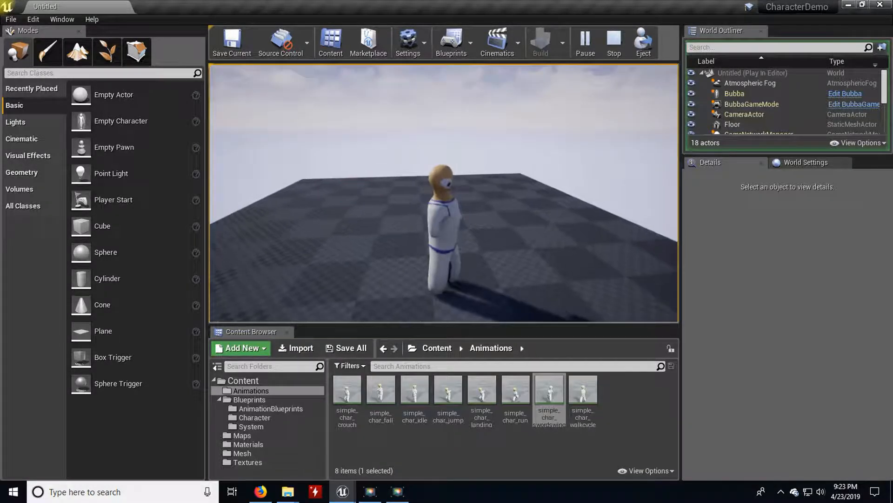
{"action": "key", "text": "Escape"}
- Review the Attack chain in Bubba's Event Graph from the MeleeAttack input through Delay to Enable Input
{"action": "mouse_move", "coordinate": [351, 484]}
{"action": "left_click", "coordinate": [389, 470]}
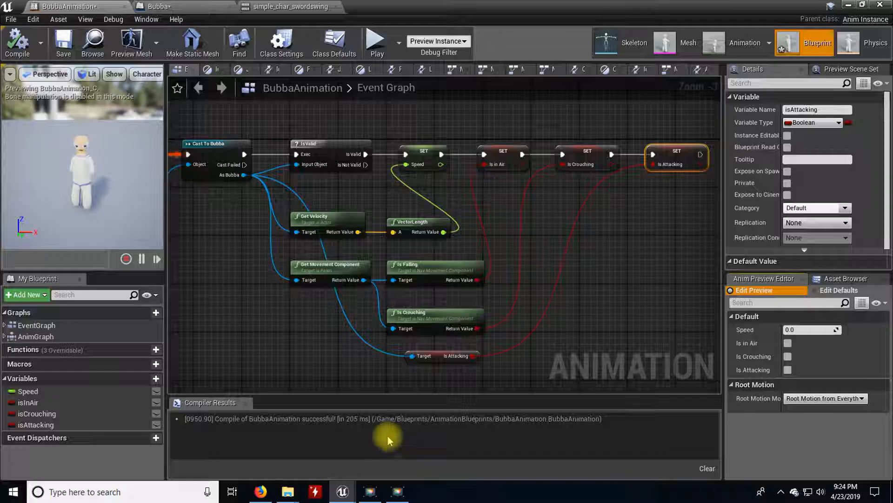
{"action": "left_click", "coordinate": [156, 6]}
{"action": "right_click_drag", "start_coordinate": [274, 170], "coordinate": [619, 136]}
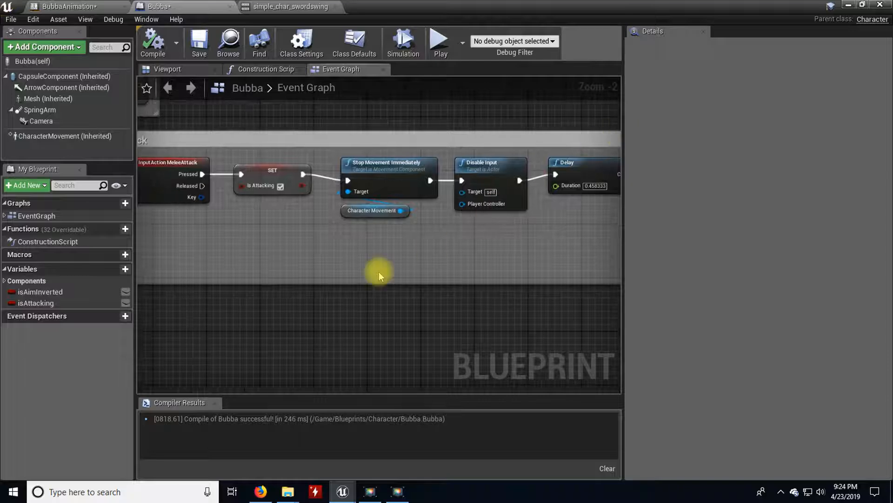
{"action": "right_click_drag", "start_coordinate": [282, 228], "coordinate": [338, 238]}
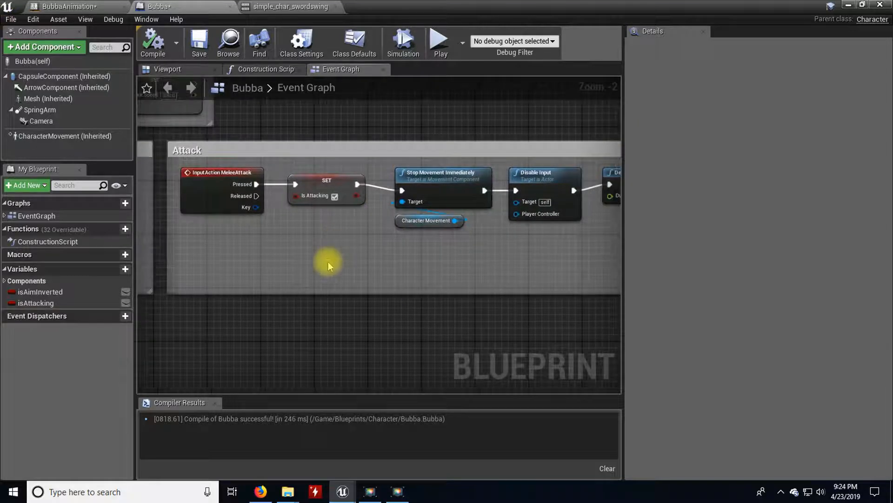
{"action": "right_click_drag", "start_coordinate": [331, 258], "coordinate": [250, 242]}
{"action": "left_click", "coordinate": [502, 152]}
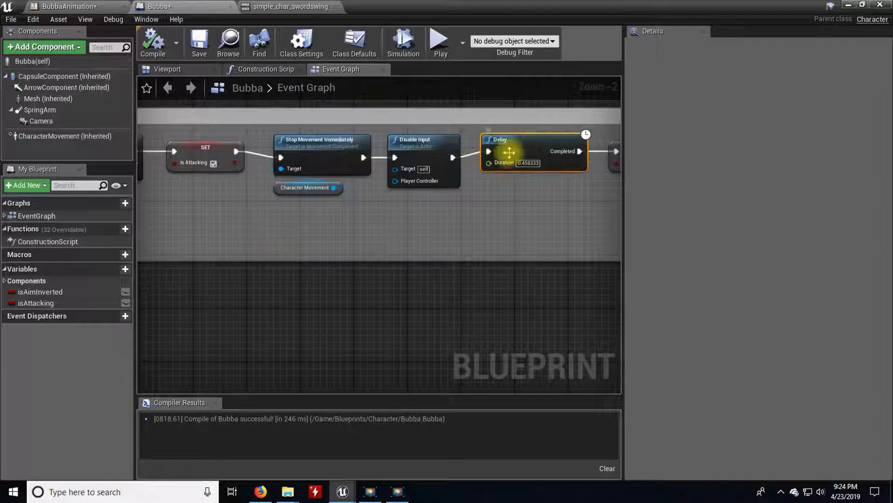
{"action": "right_click_drag", "start_coordinate": [483, 196], "coordinate": [457, 251]}
{"action": "left_click", "coordinate": [208, 210]}
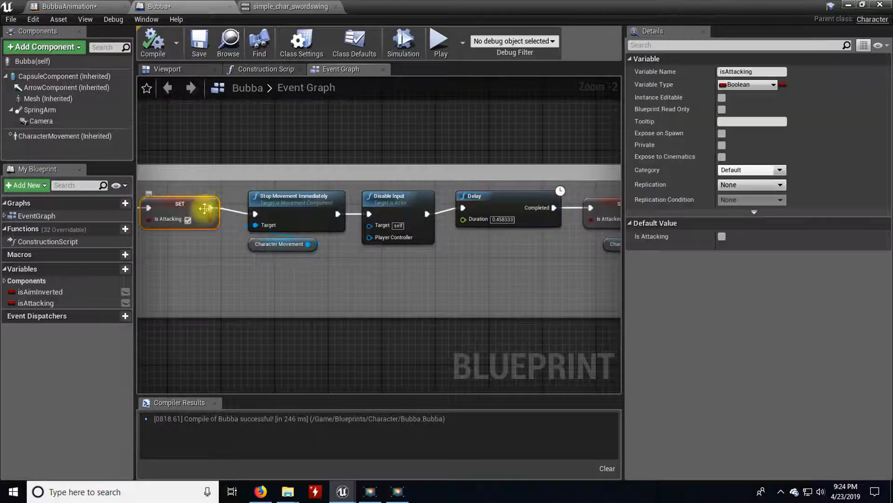
{"action": "right_click_drag", "start_coordinate": [242, 287], "coordinate": [71, 256]}
{"action": "scroll", "coordinate": [306, 222], "scroll_direction": "down", "scroll_amount": 2}
{"action": "scroll", "coordinate": [306, 221], "scroll_direction": "down", "scroll_amount": 1}
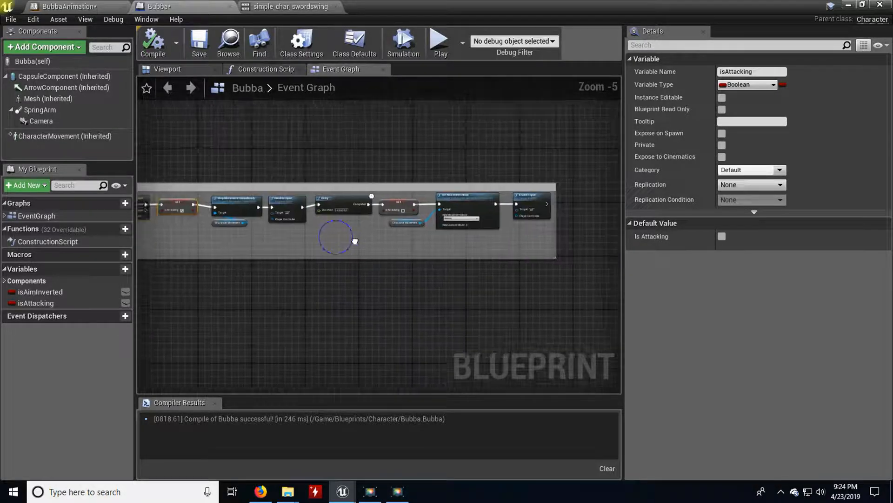
{"action": "left_click", "coordinate": [518, 236]}
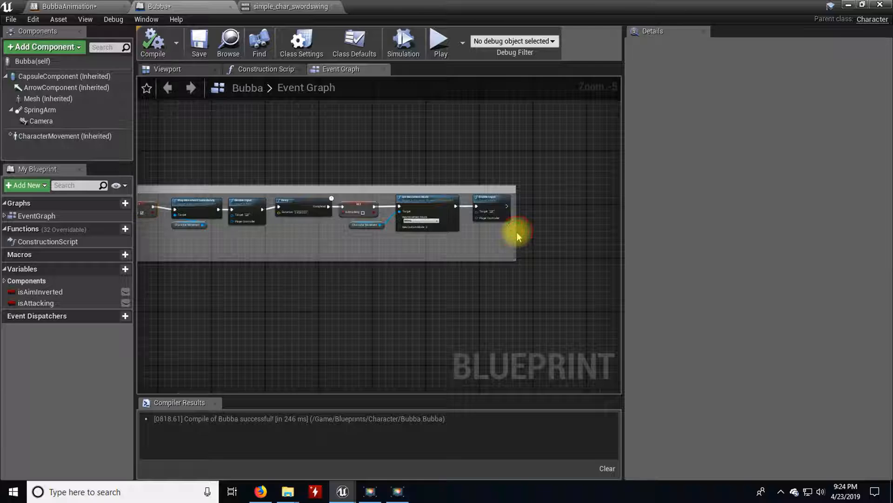
- Widen the Attack comment box and shift the nodes following the MeleeAttack event to the right, making room for another node
{"action": "left_click_drag", "start_coordinate": [526, 232], "coordinate": [604, 231]}
{"action": "left_click_drag", "start_coordinate": [170, 239], "coordinate": [522, 205]}
{"action": "left_click_drag", "start_coordinate": [431, 201], "coordinate": [516, 203]}
{"action": "right_click_drag", "start_coordinate": [301, 233], "coordinate": [492, 229]}
{"action": "scroll", "coordinate": [339, 227], "scroll_direction": "up", "scroll_amount": 5}
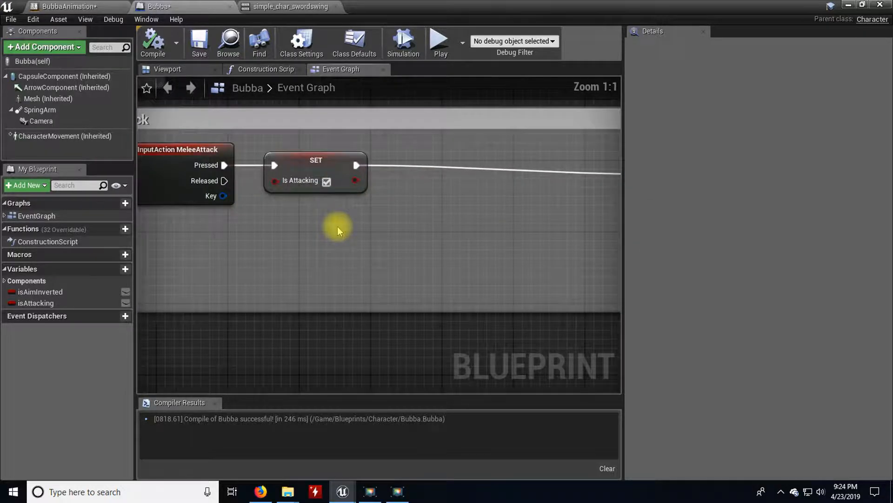
{"action": "right_click_drag", "start_coordinate": [340, 228], "coordinate": [311, 275]}
{"action": "left_click_drag", "start_coordinate": [265, 223], "coordinate": [300, 219]}
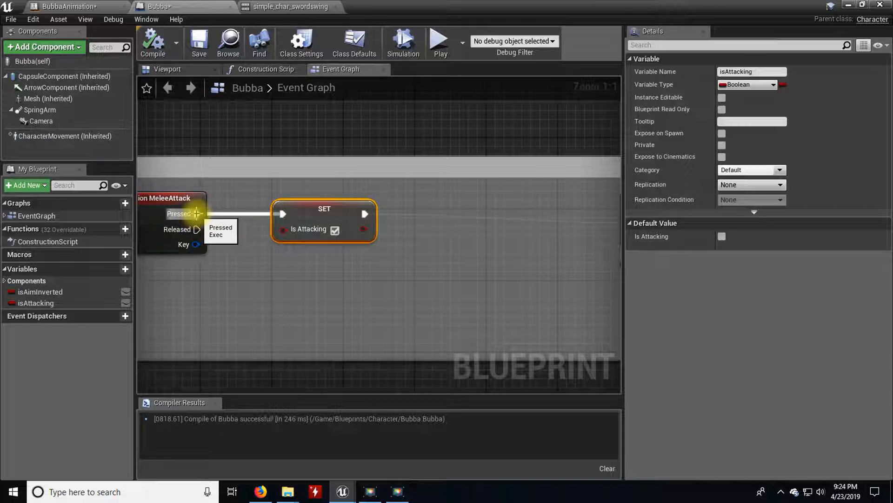
- Insert a Branch node between MeleeAttack's Pressed output and the isAttacking SET node, and space the nodes apart
{"action": "left_click_drag", "start_coordinate": [196, 213], "coordinate": [247, 201], "text": "ctrl"}
{"action": "type", "text": "branch"}
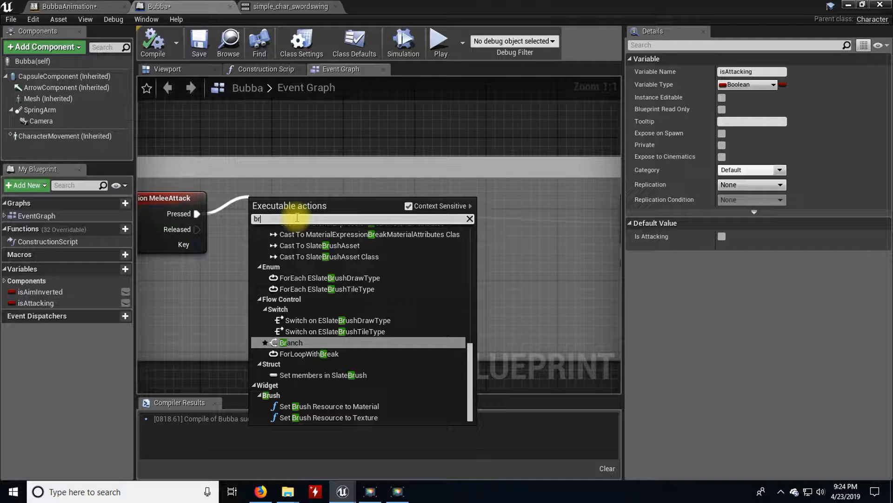
{"action": "key", "text": "Return"}
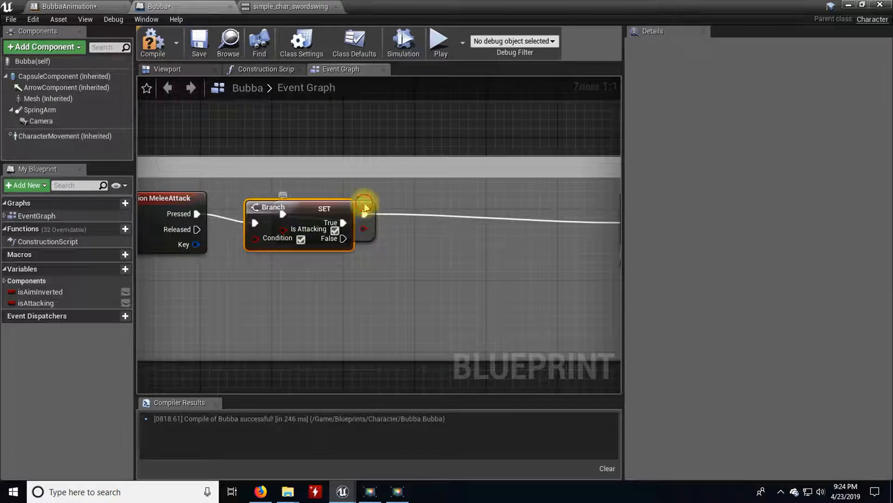
{"action": "left_click_drag", "start_coordinate": [364, 205], "coordinate": [490, 205]}
{"action": "left_click_drag", "start_coordinate": [326, 208], "coordinate": [334, 197]}
{"action": "left_click_drag", "start_coordinate": [453, 215], "coordinate": [462, 215]}
- Connect the Branch's False output to the isAttacking SET node and break the link from its True output
{"action": "left_click_drag", "start_coordinate": [353, 229], "coordinate": [414, 214]}
{"action": "left_click", "coordinate": [364, 259]}
{"action": "left_click_drag", "start_coordinate": [353, 229], "coordinate": [418, 211]}
{"action": "right_click", "coordinate": [351, 214]}
{"action": "left_click", "coordinate": [379, 241]}
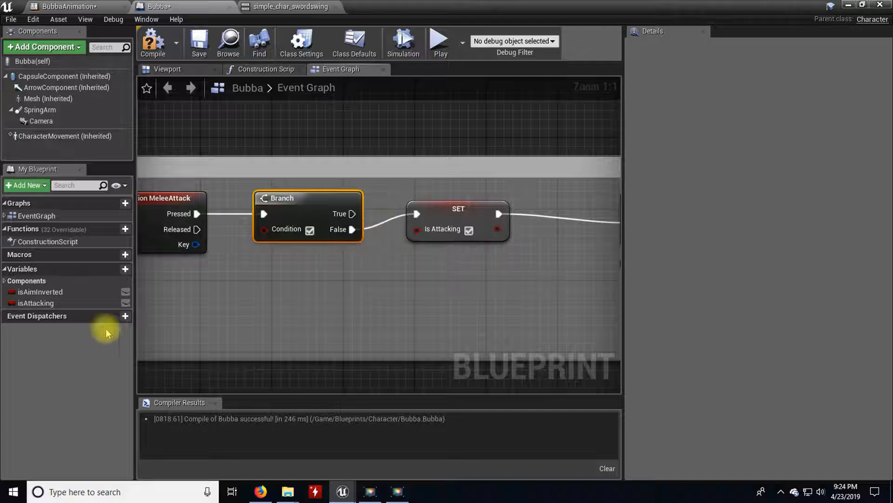
- Feed the isAttacking variable into the Branch's Condition from a getter placed below the node, and compile the Bubba blueprint
{"action": "left_click_drag", "start_coordinate": [112, 301], "coordinate": [264, 230]}
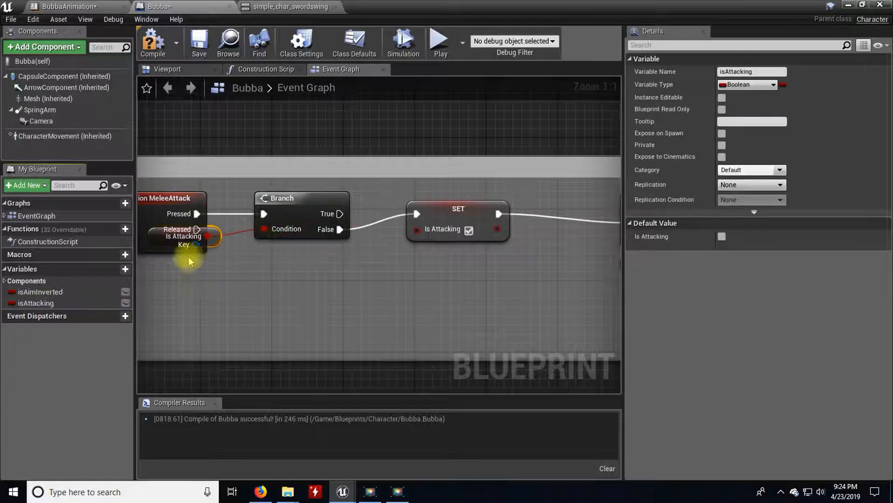
{"action": "left_click_drag", "start_coordinate": [211, 252], "coordinate": [315, 265]}
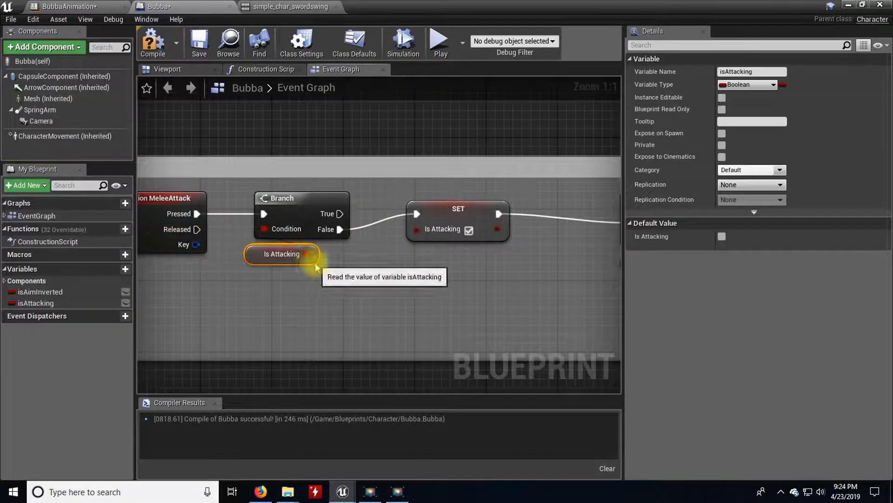
{"action": "right_click_drag", "start_coordinate": [320, 266], "coordinate": [385, 273]}
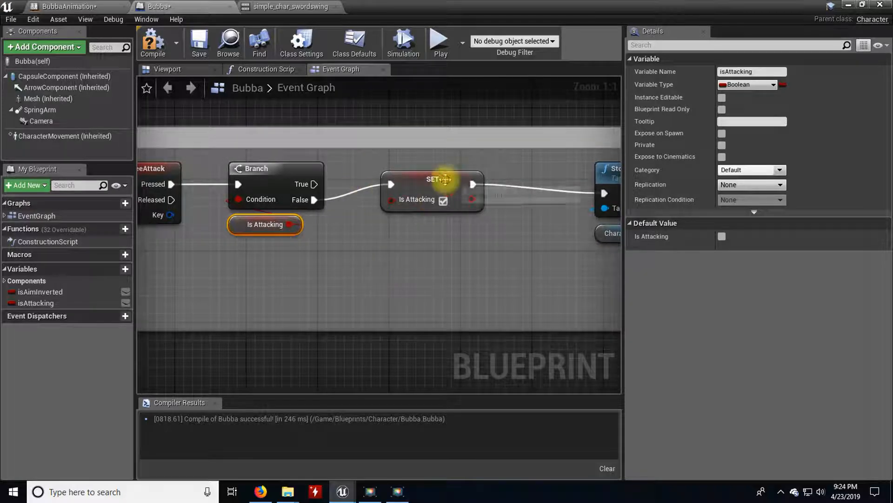
{"action": "left_click", "coordinate": [418, 179]}
{"action": "right_click_drag", "start_coordinate": [431, 195], "coordinate": [222, 260]}
{"action": "right_click_drag", "start_coordinate": [370, 282], "coordinate": [453, 281]}
{"action": "right_click_drag", "start_coordinate": [139, 113], "coordinate": [259, 125]}
{"action": "left_click", "coordinate": [153, 42]}
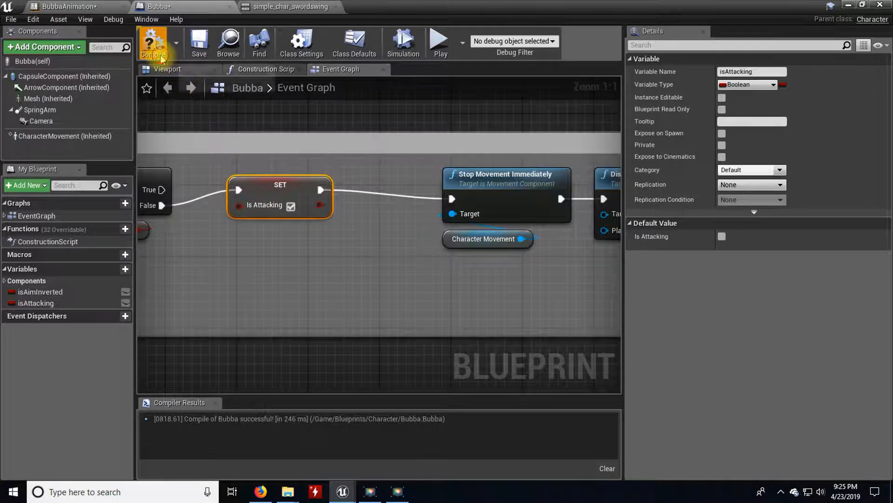
- Switch to the level editor, start a play-test, and check the sword swing and forward walking with Bubba
{"action": "left_click", "coordinate": [849, 6]}
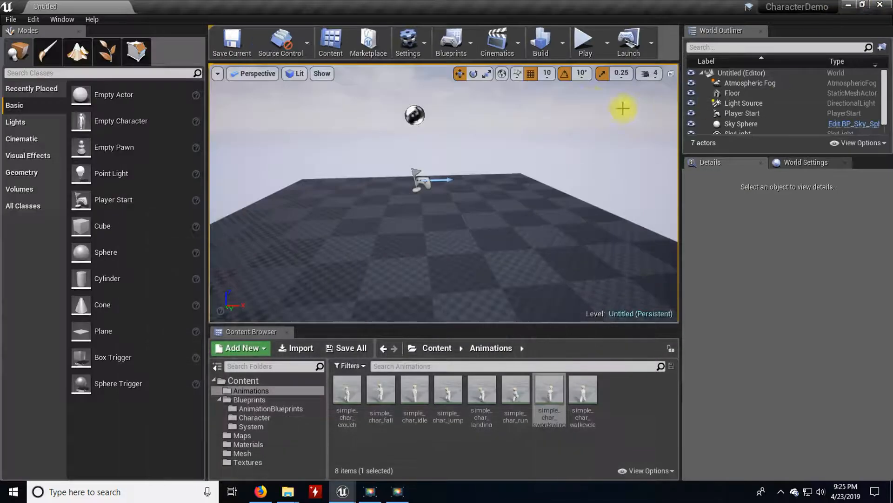
{"action": "left_click", "coordinate": [586, 43]}
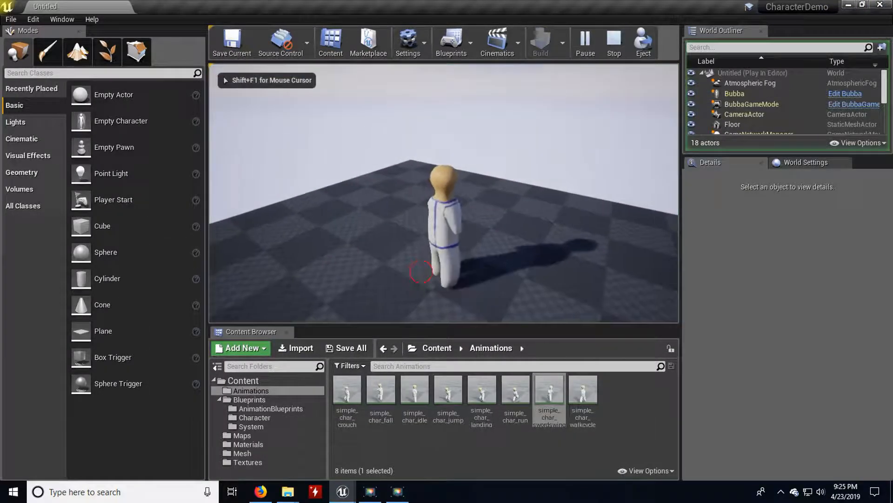
{"action": "left_click", "coordinate": [419, 269]}
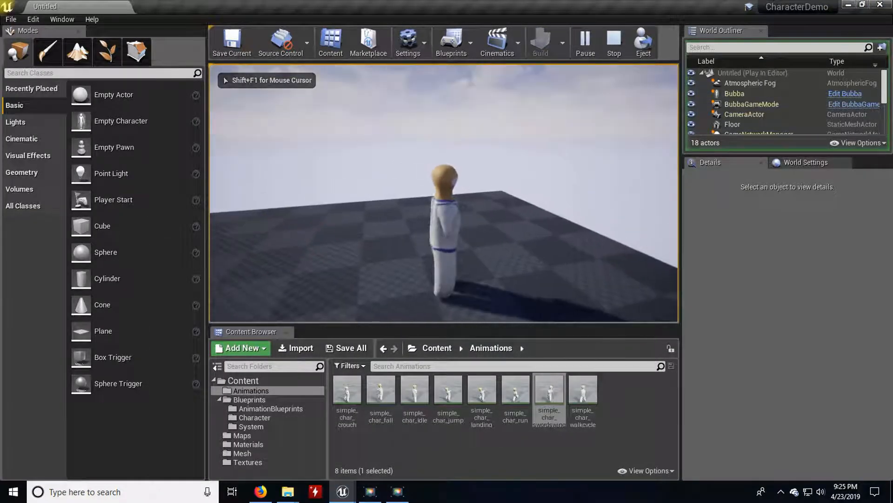
{"action": "key", "text": "w"}
{"action": "key", "text": "w"}
{"action": "key", "text": "w"}
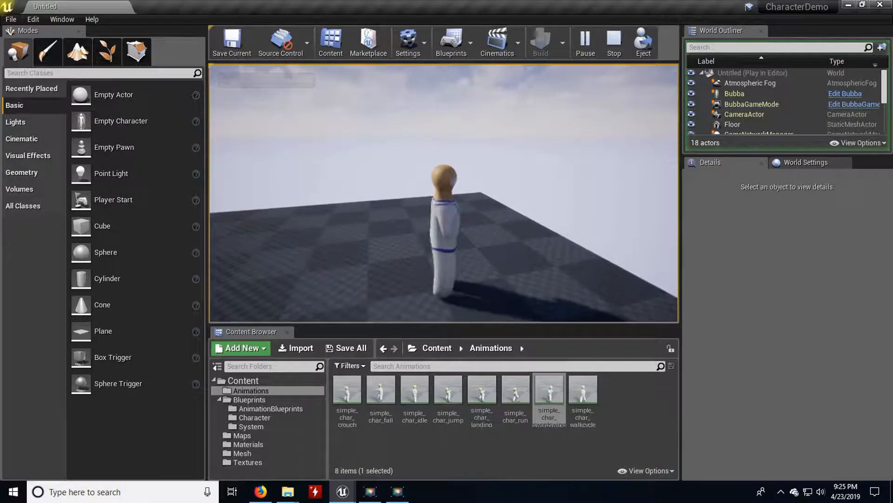
{"action": "key", "text": "w"}
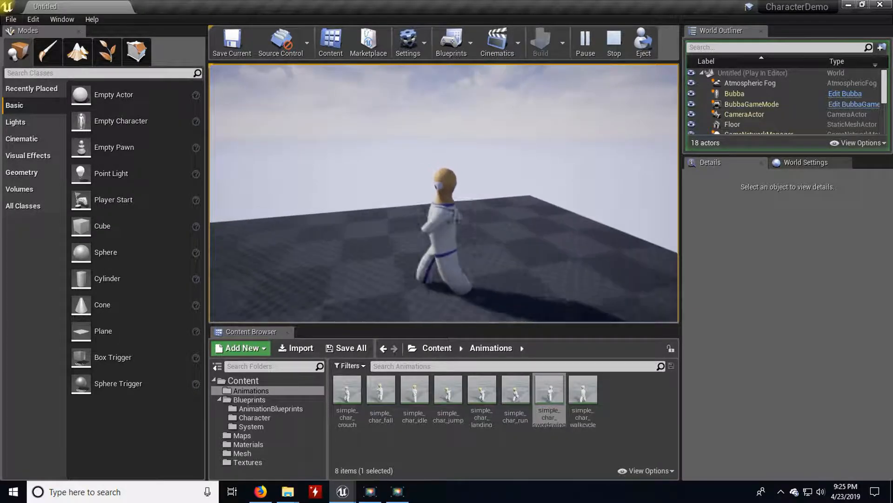
- Make Bubba jump and run from side to side in the play-test to check the movement controls
{"action": "key", "text": "space"}
{"action": "key", "text": "a"}
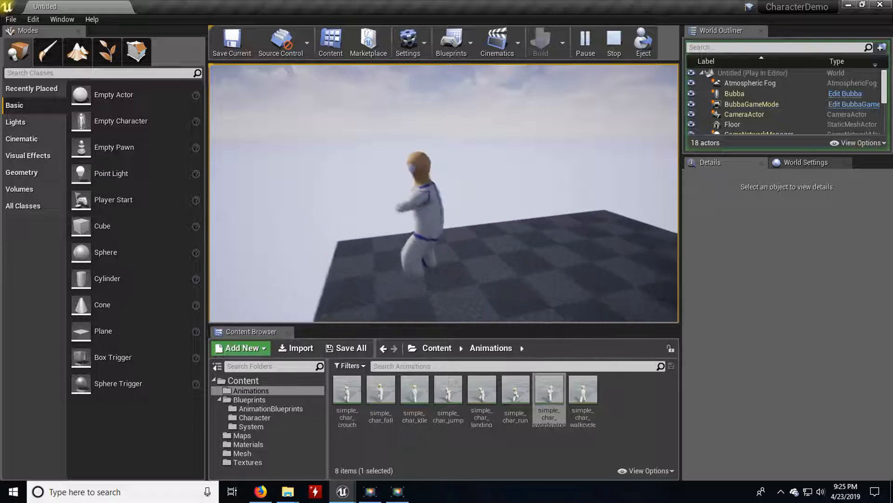
{"action": "key", "text": "d"}
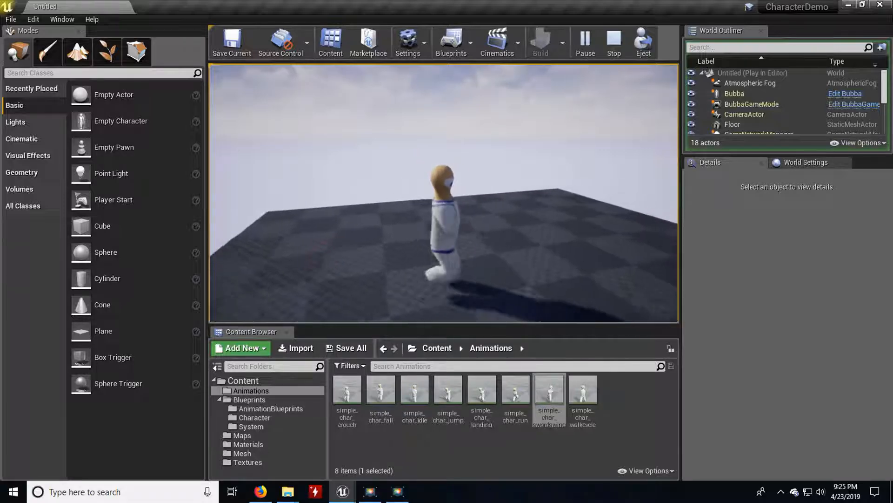
{"action": "key", "text": "a"}
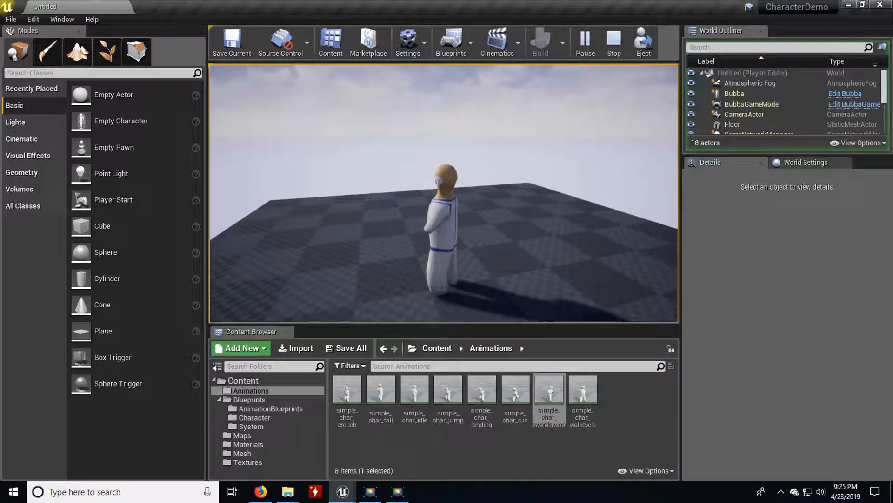